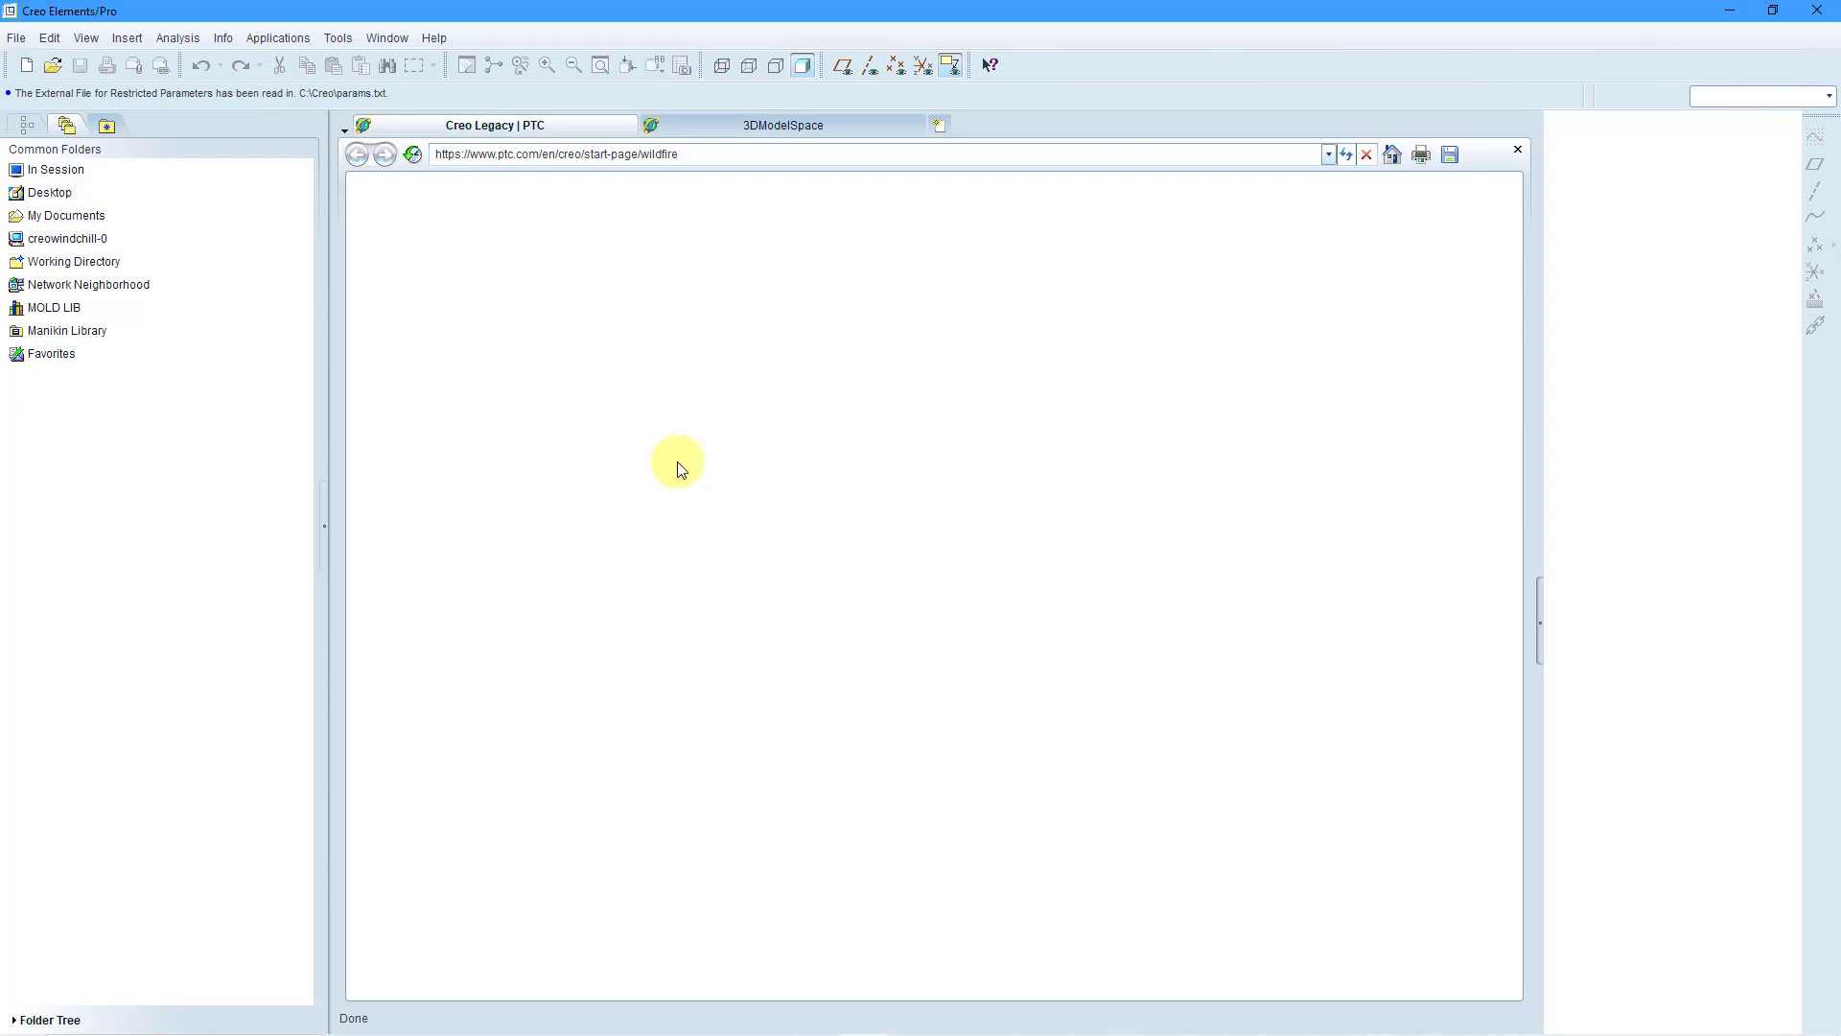
# Start a new solid part named engine_block without using the default template.
pyautogui.click(27, 66)
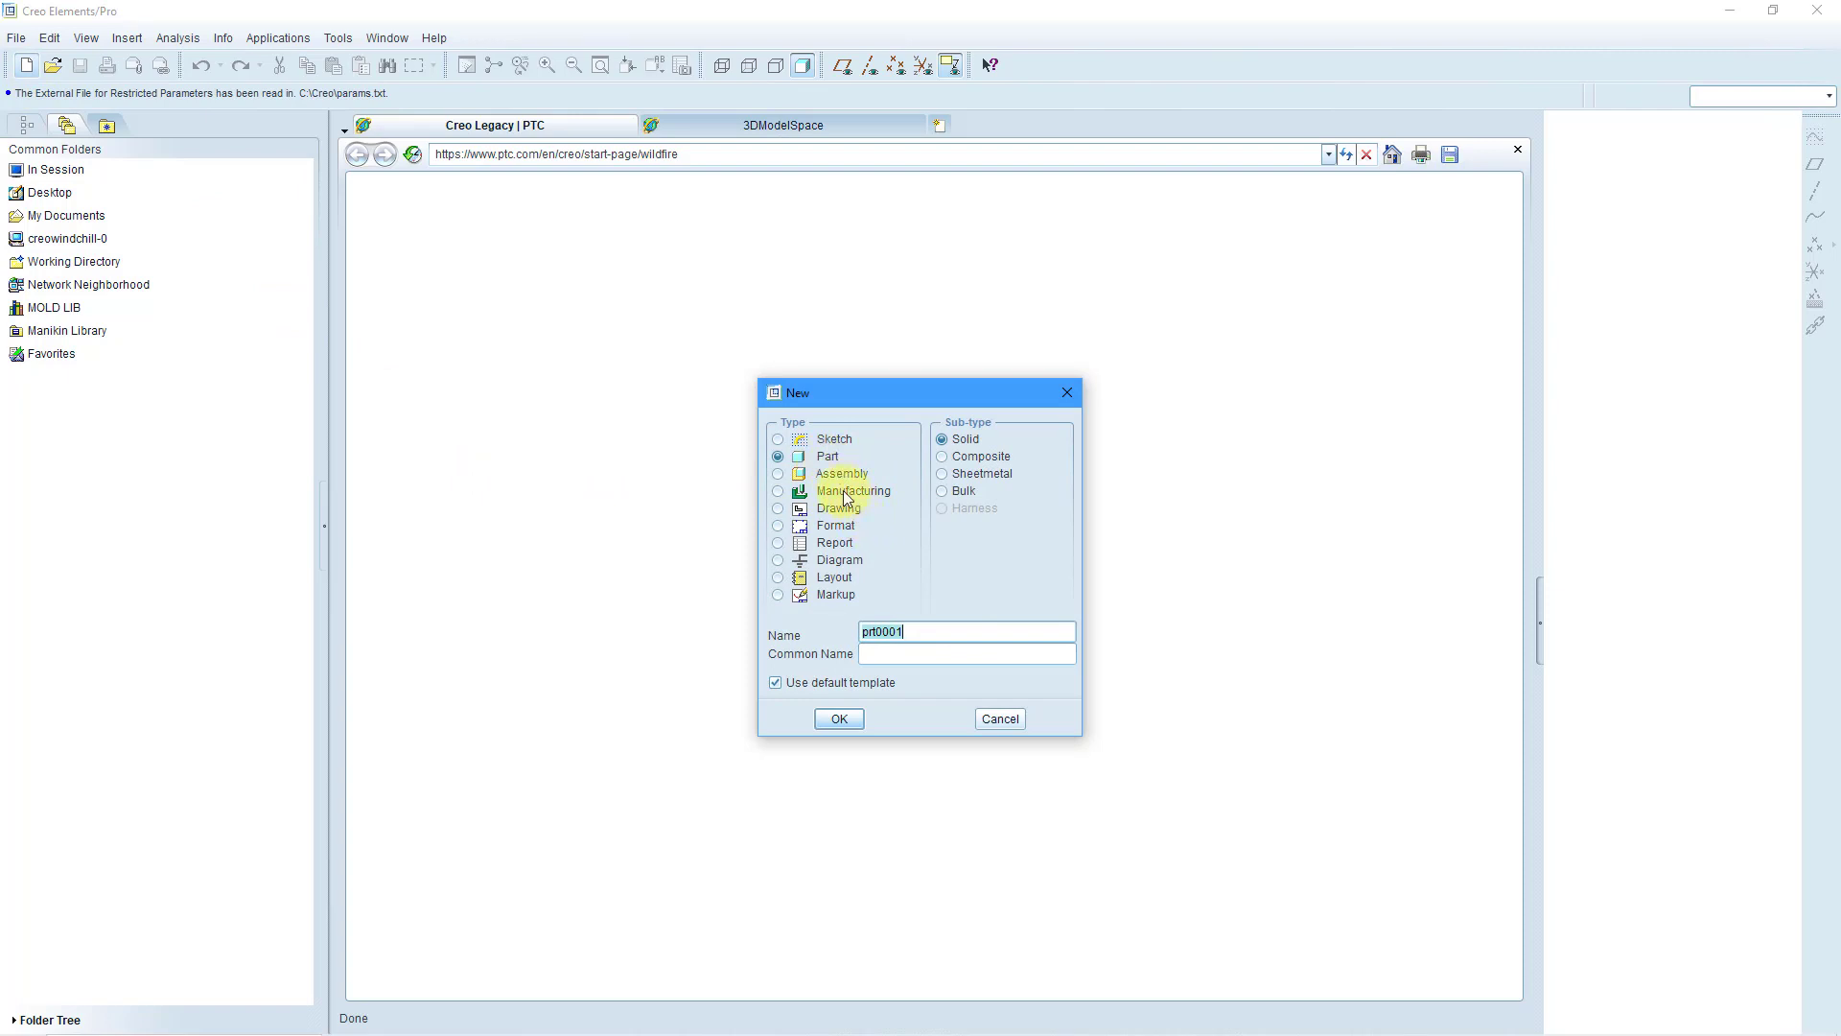
pyautogui.click(928, 631)
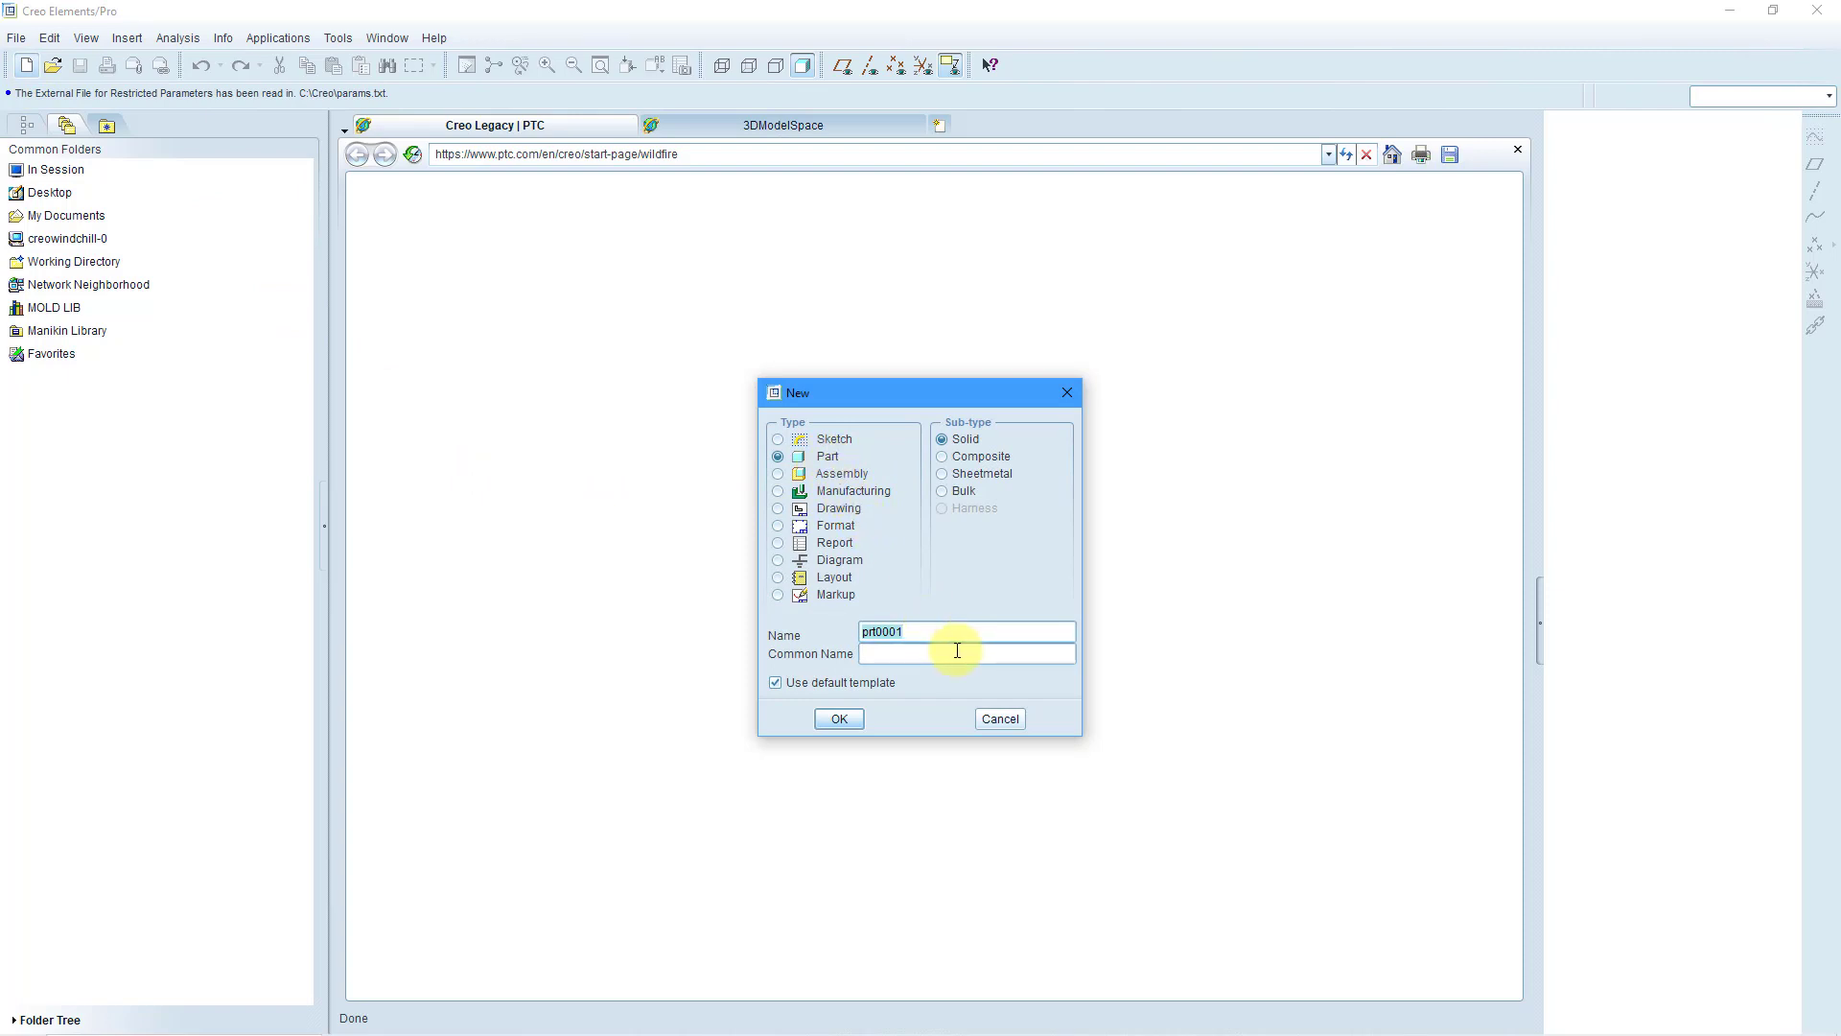
pyautogui.write('engine_block')
pyautogui.click(848, 689)
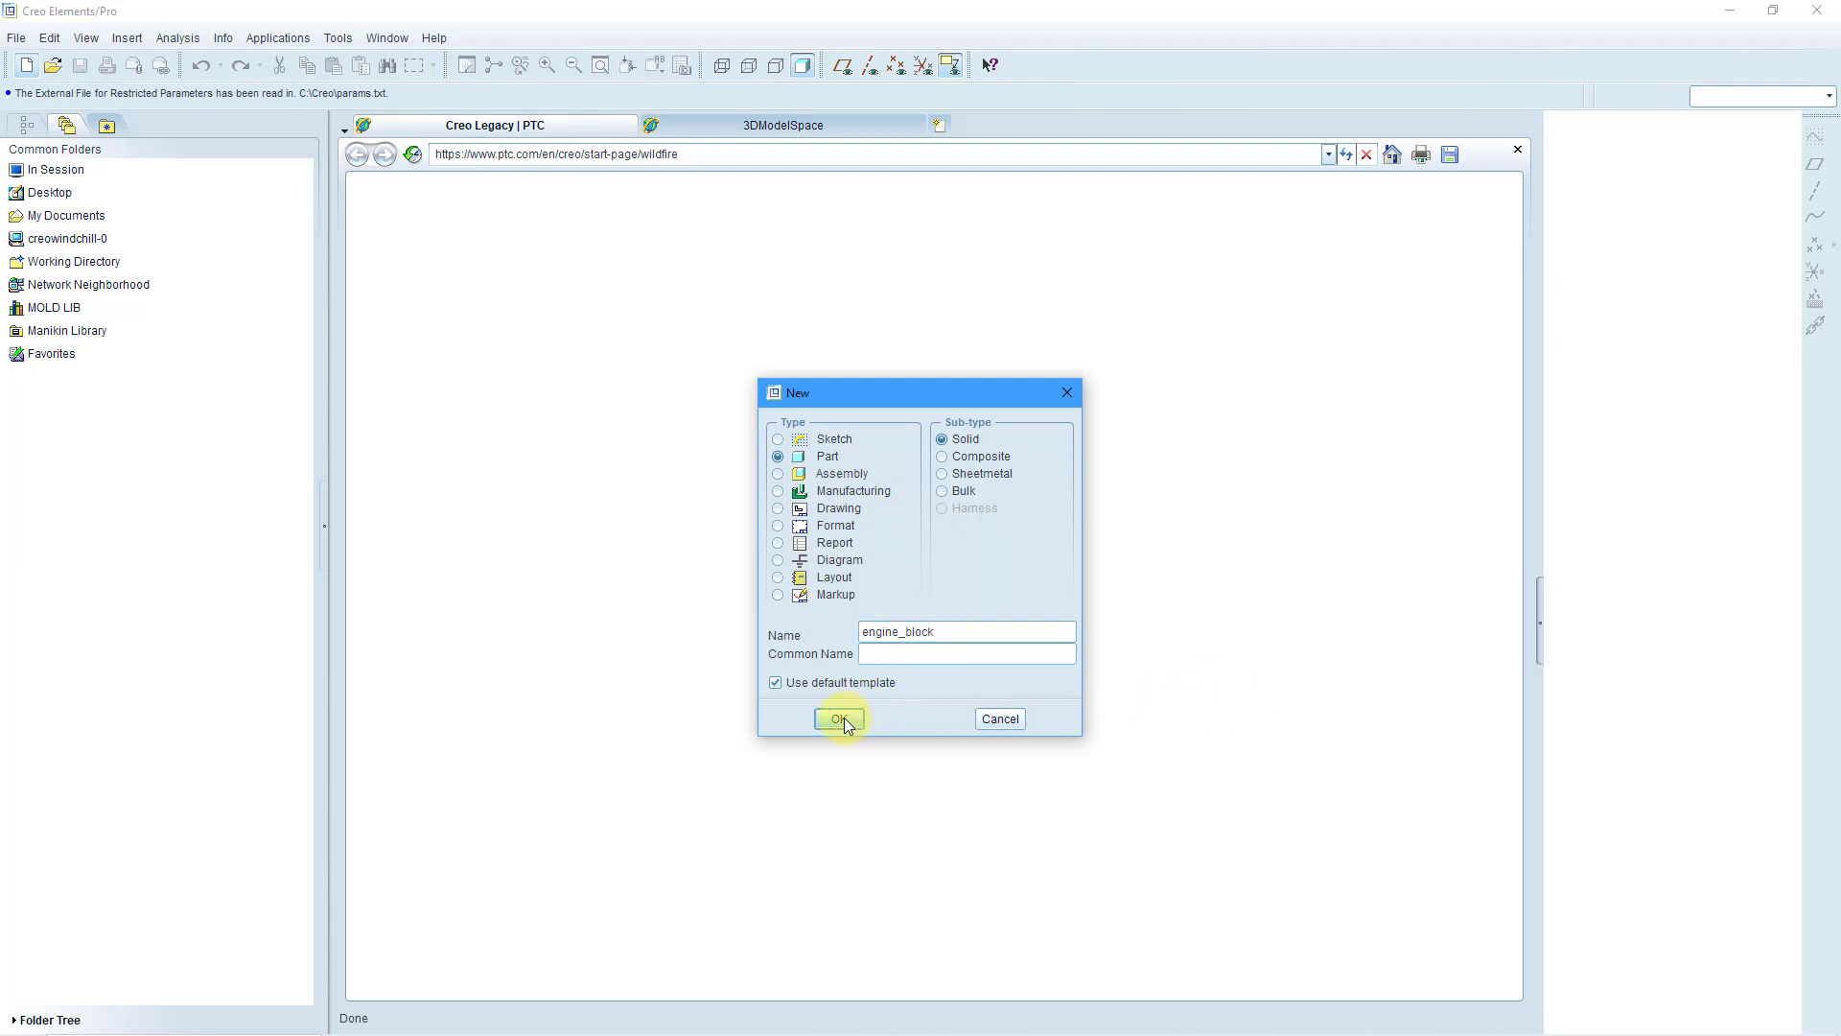
pyautogui.click(840, 718)
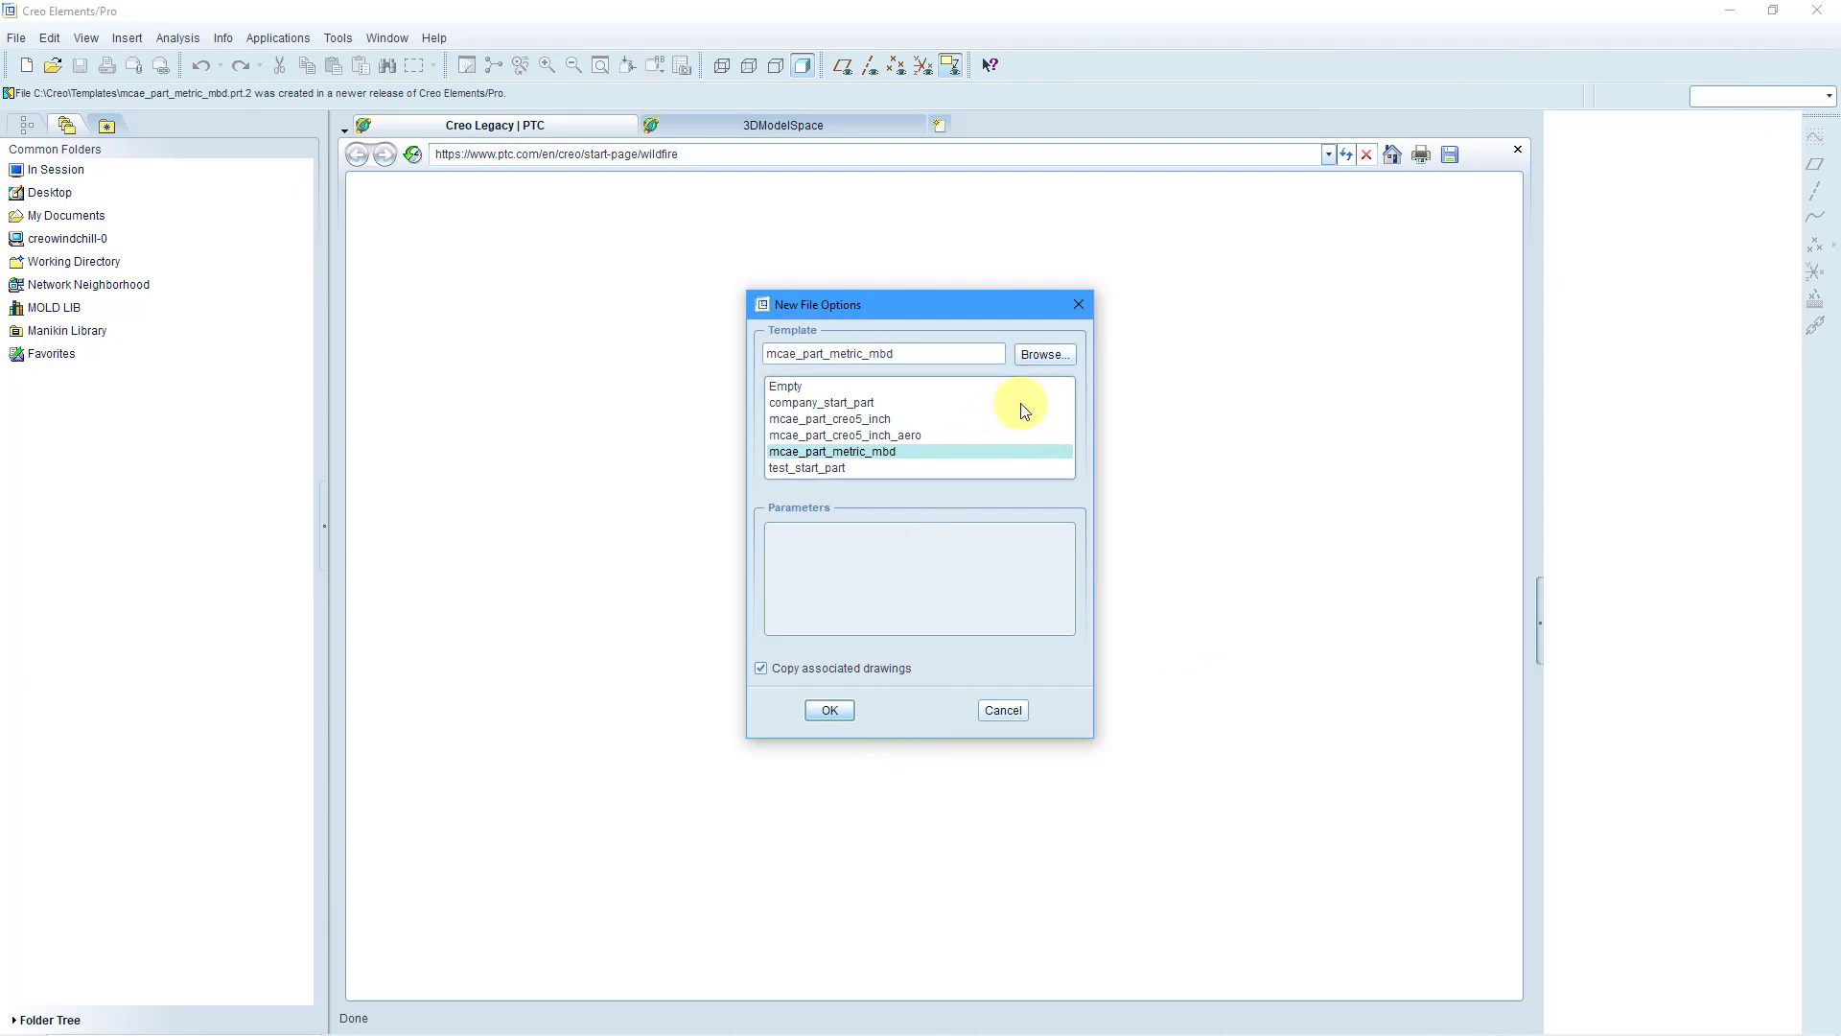
# Create the part from the mmns_part_solid.prt template in C:\Program Files\PTC\Creo Elements\Pro5.0\templates.
pyautogui.click(1045, 355)
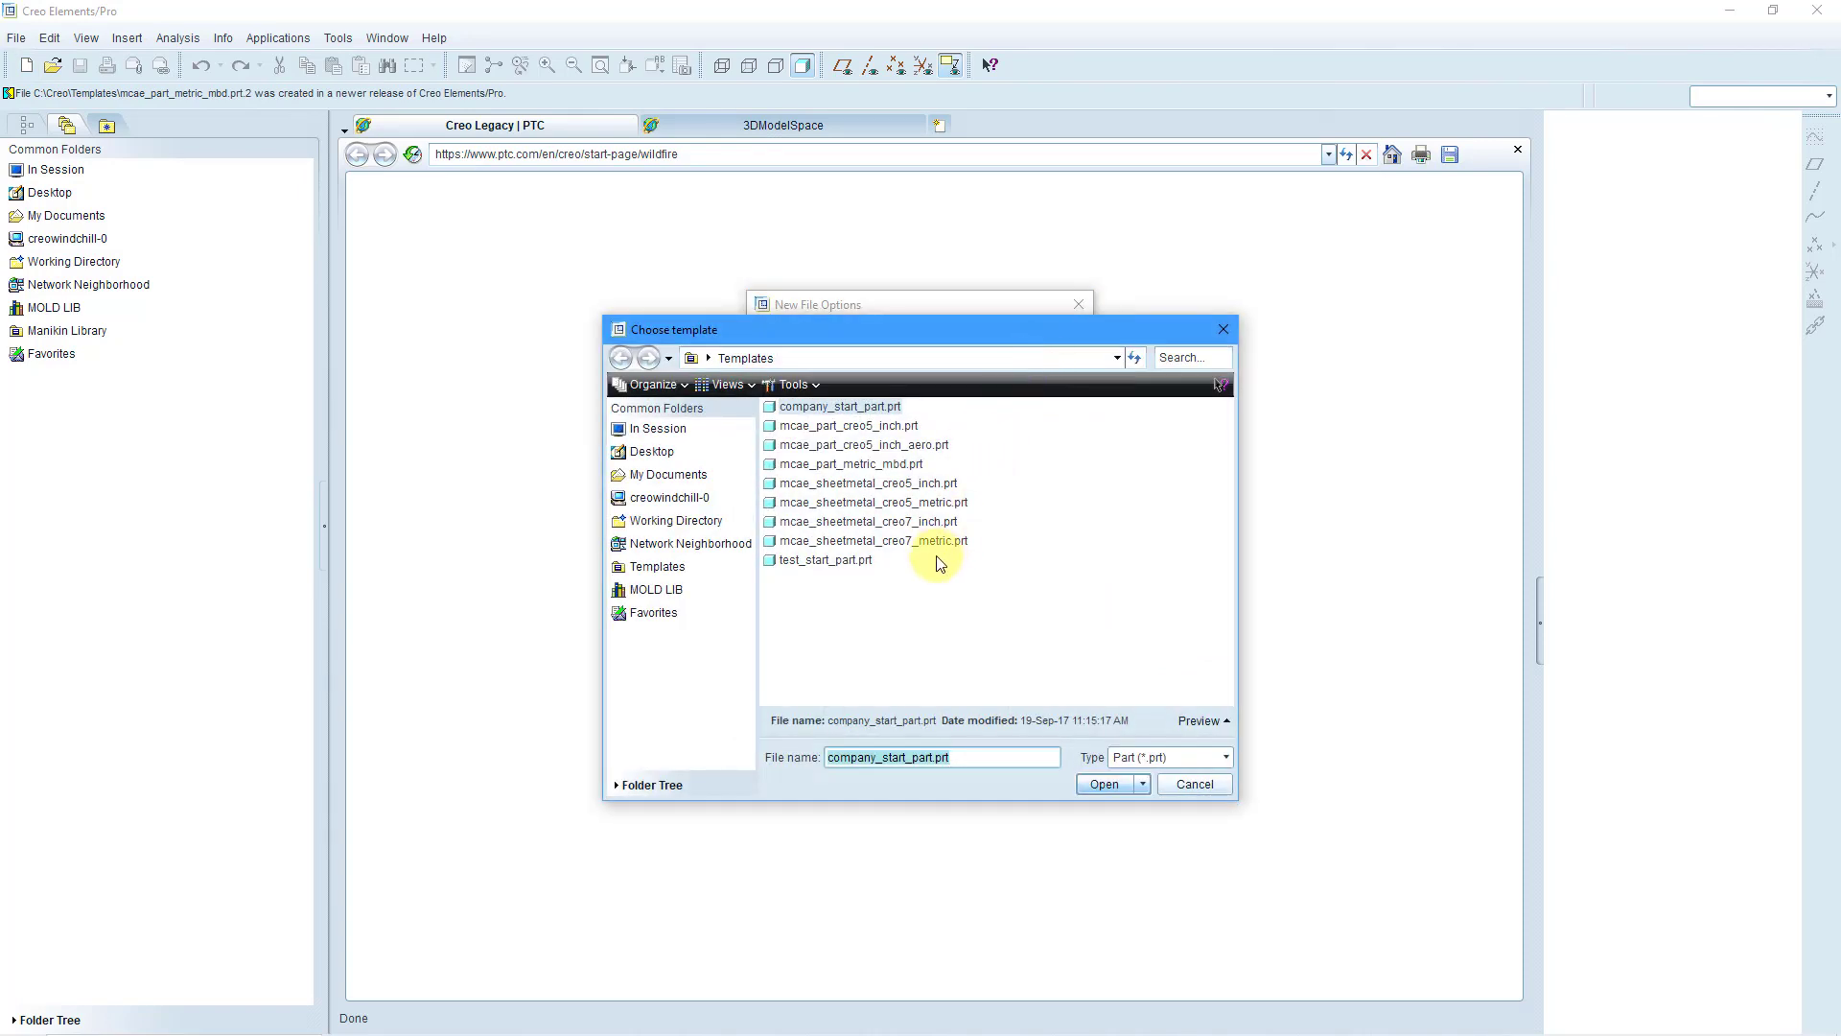
pyautogui.click(669, 497)
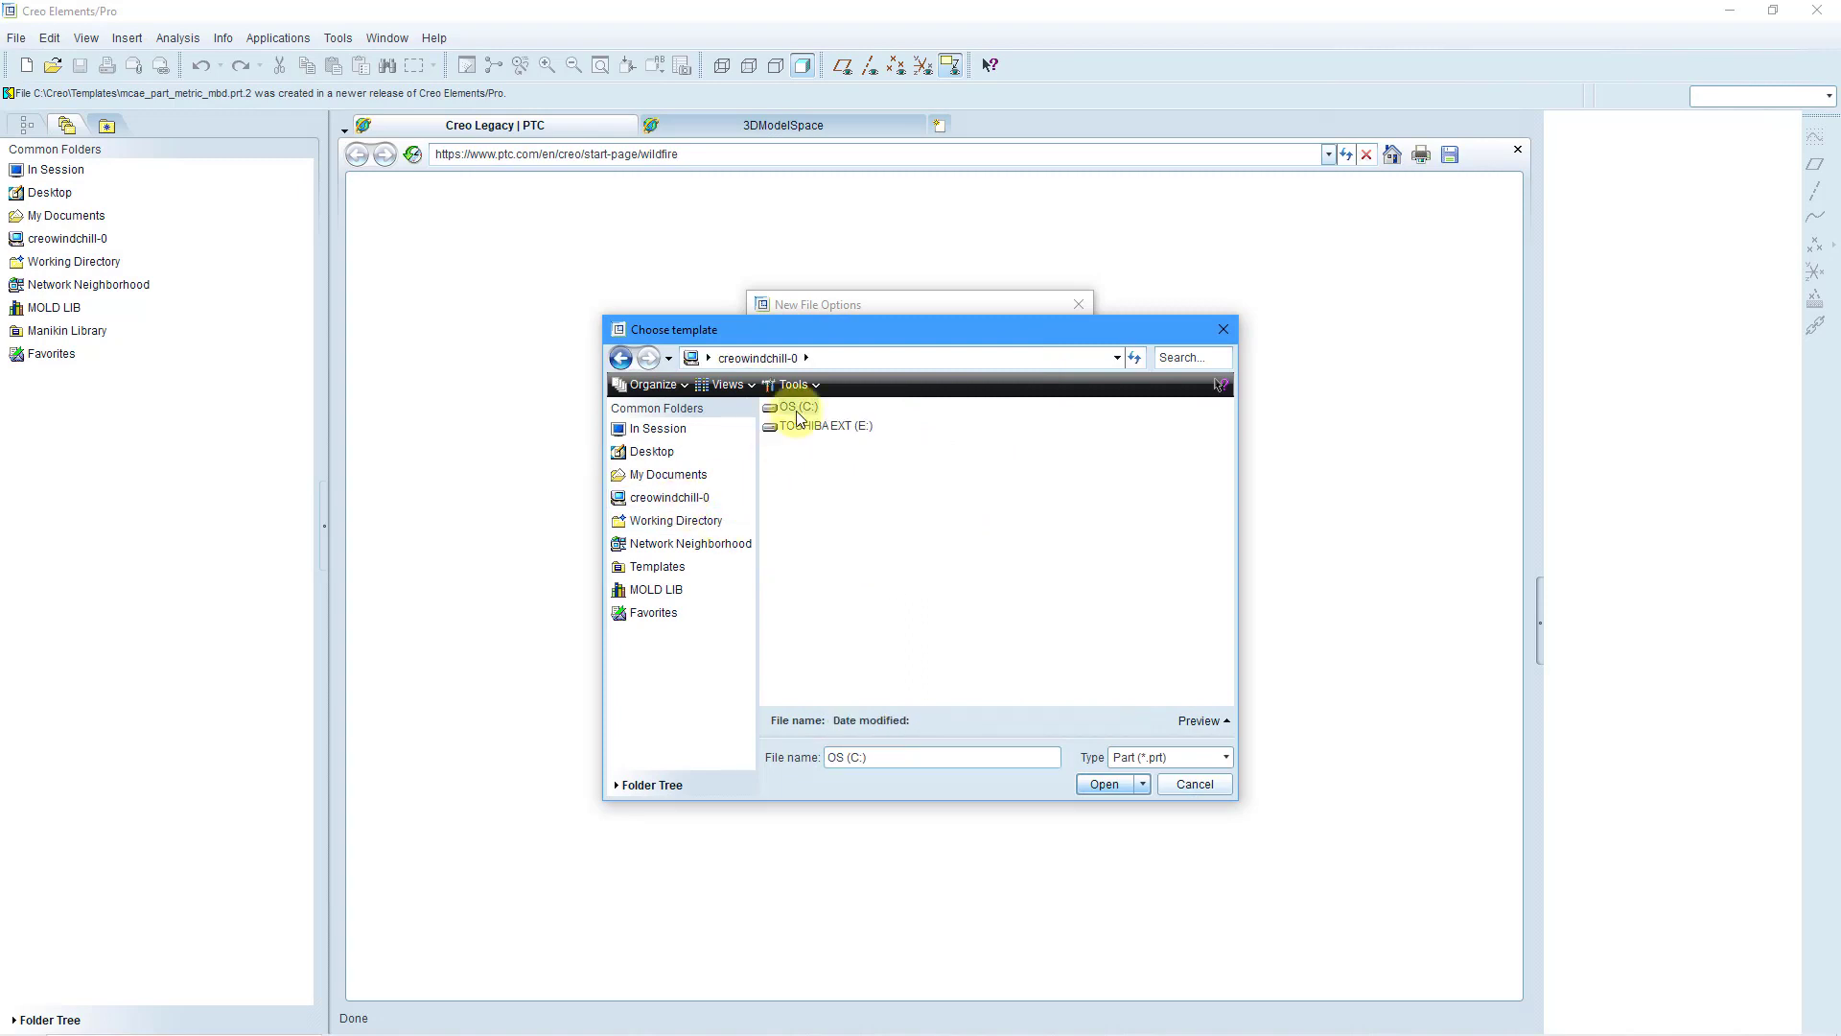
pyautogui.doubleClick(797, 407)
pyautogui.doubleClick(810, 675)
pyautogui.doubleClick(1070, 654)
pyautogui.doubleClick(816, 540)
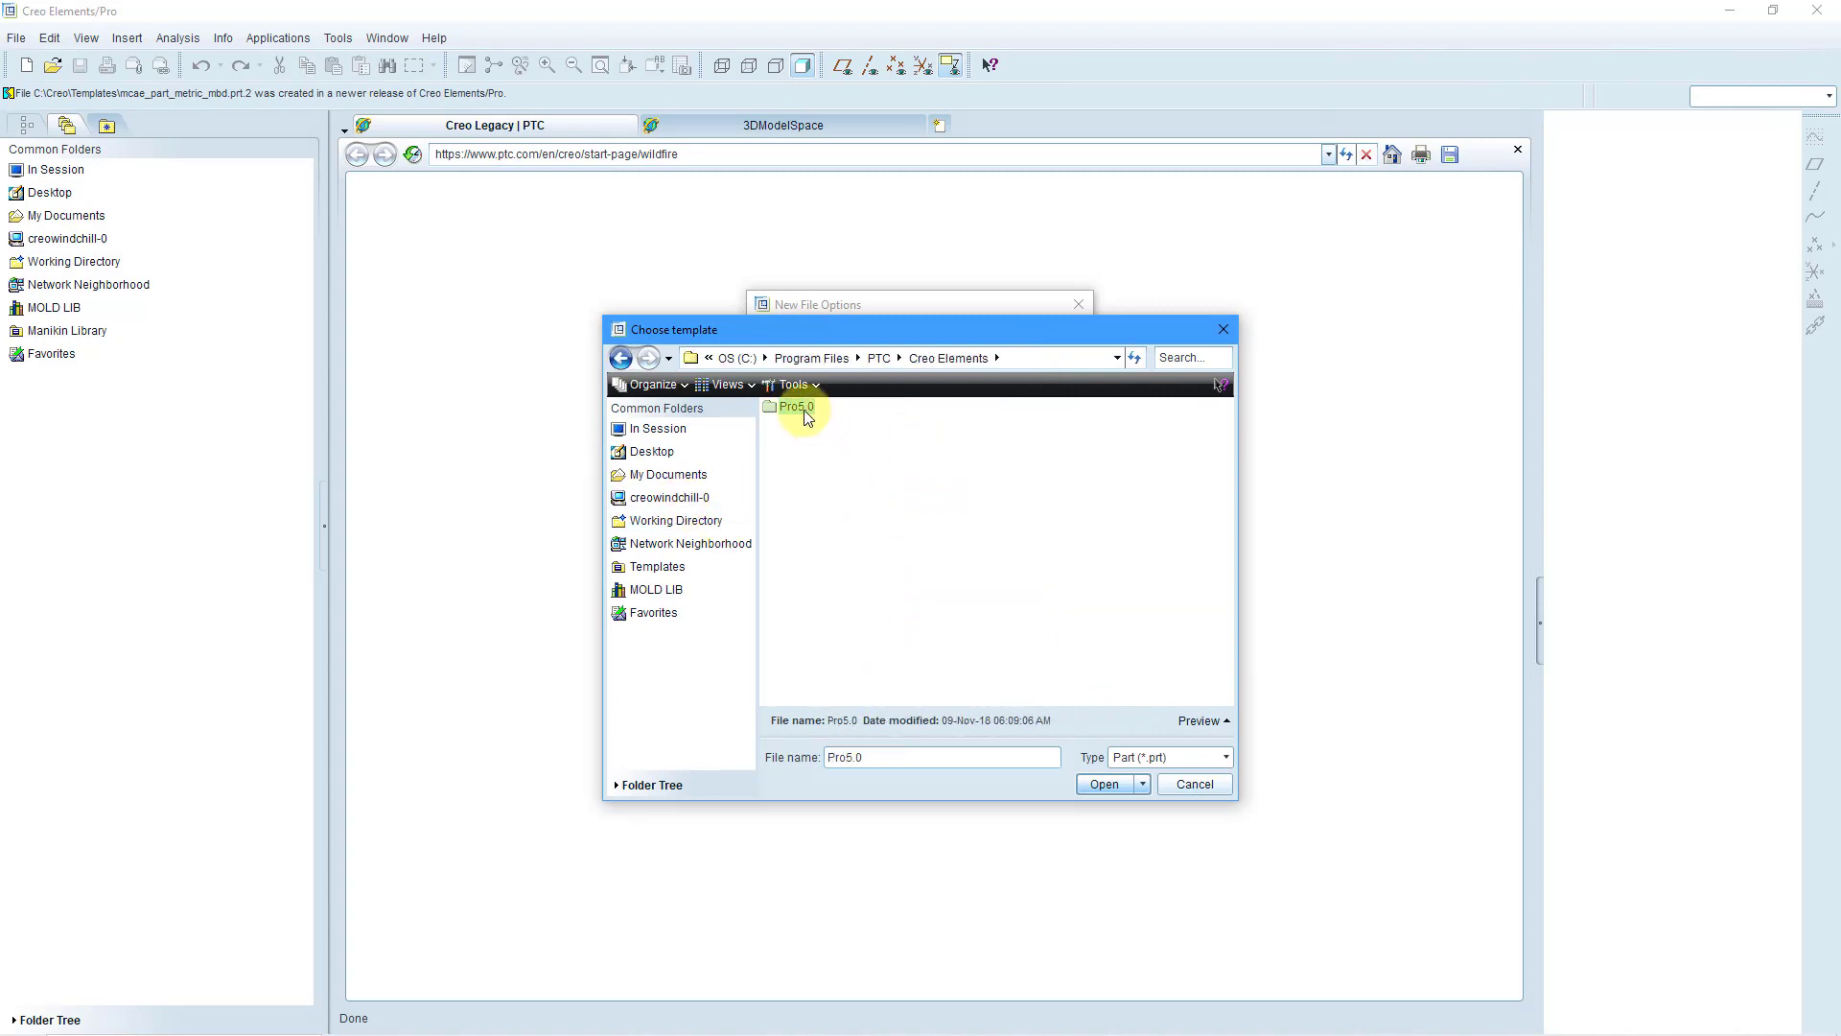
pyautogui.doubleClick(803, 411)
pyautogui.doubleClick(918, 597)
pyautogui.doubleClick(860, 503)
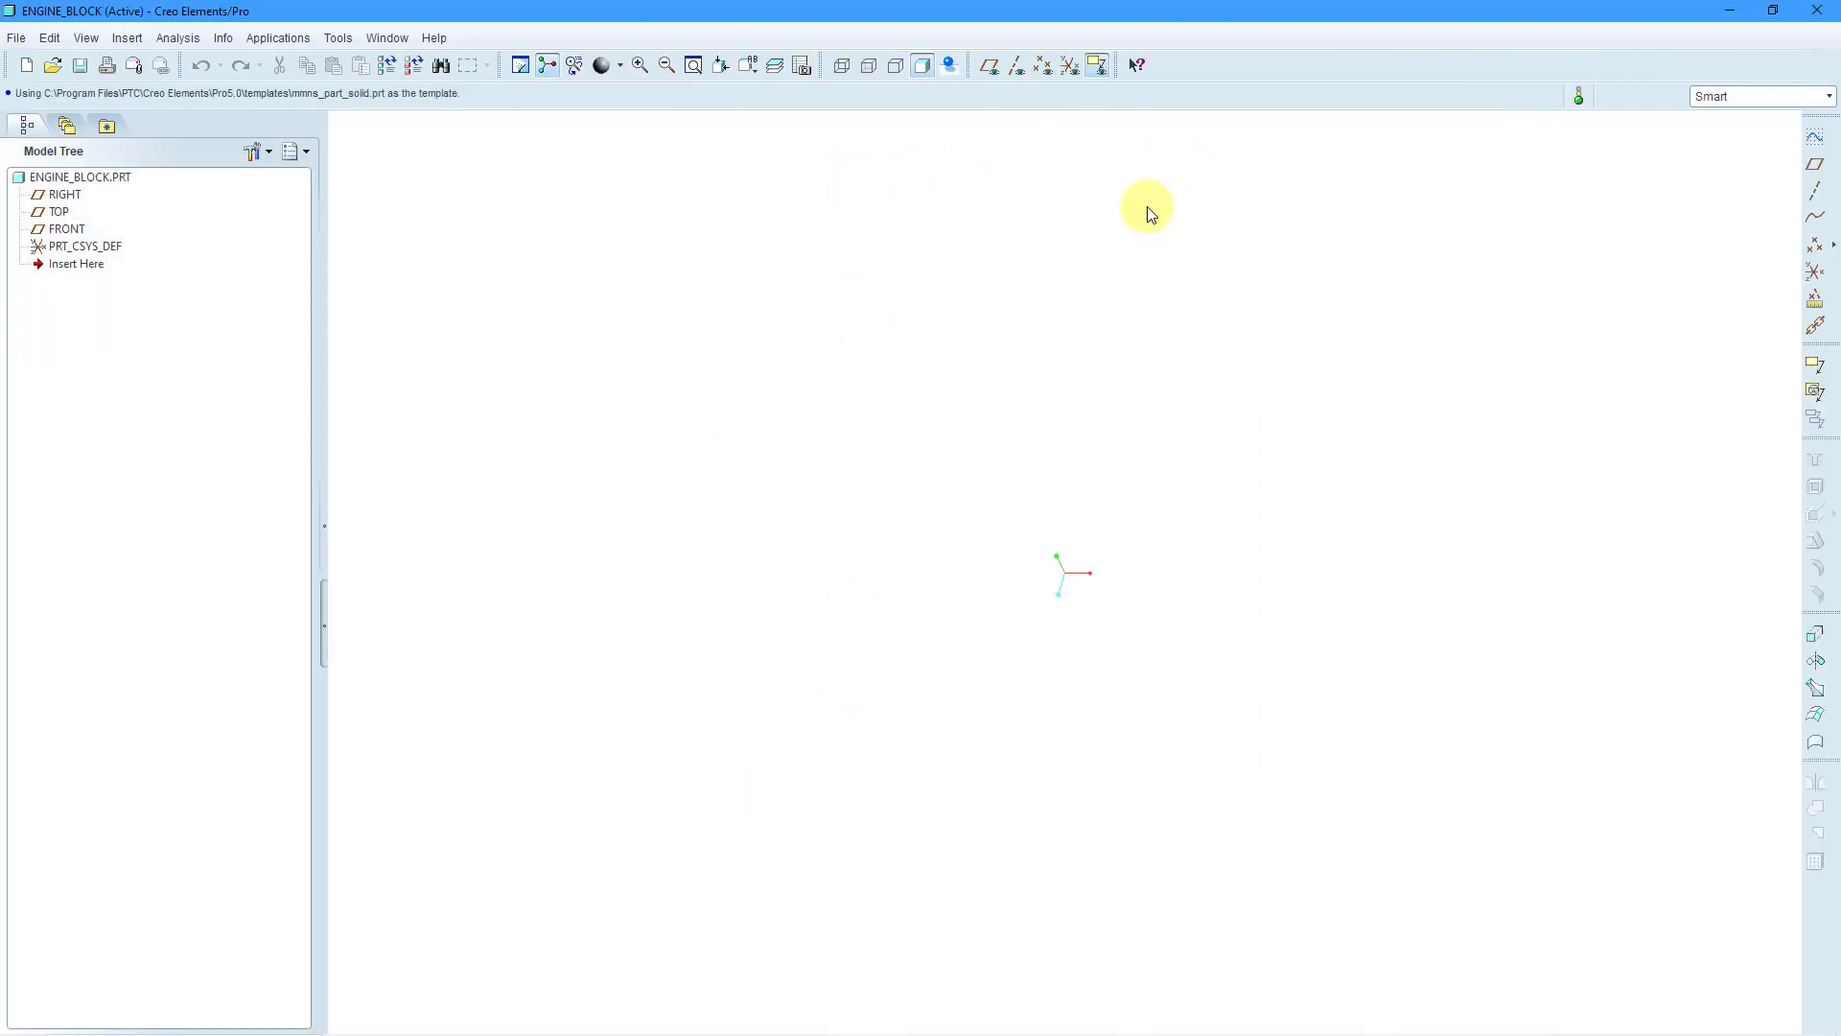
# Display the datum planes and start a sketch on the FRONT plane, with the RIGHT plane as reference oriented to the right.
pyautogui.click(993, 69)
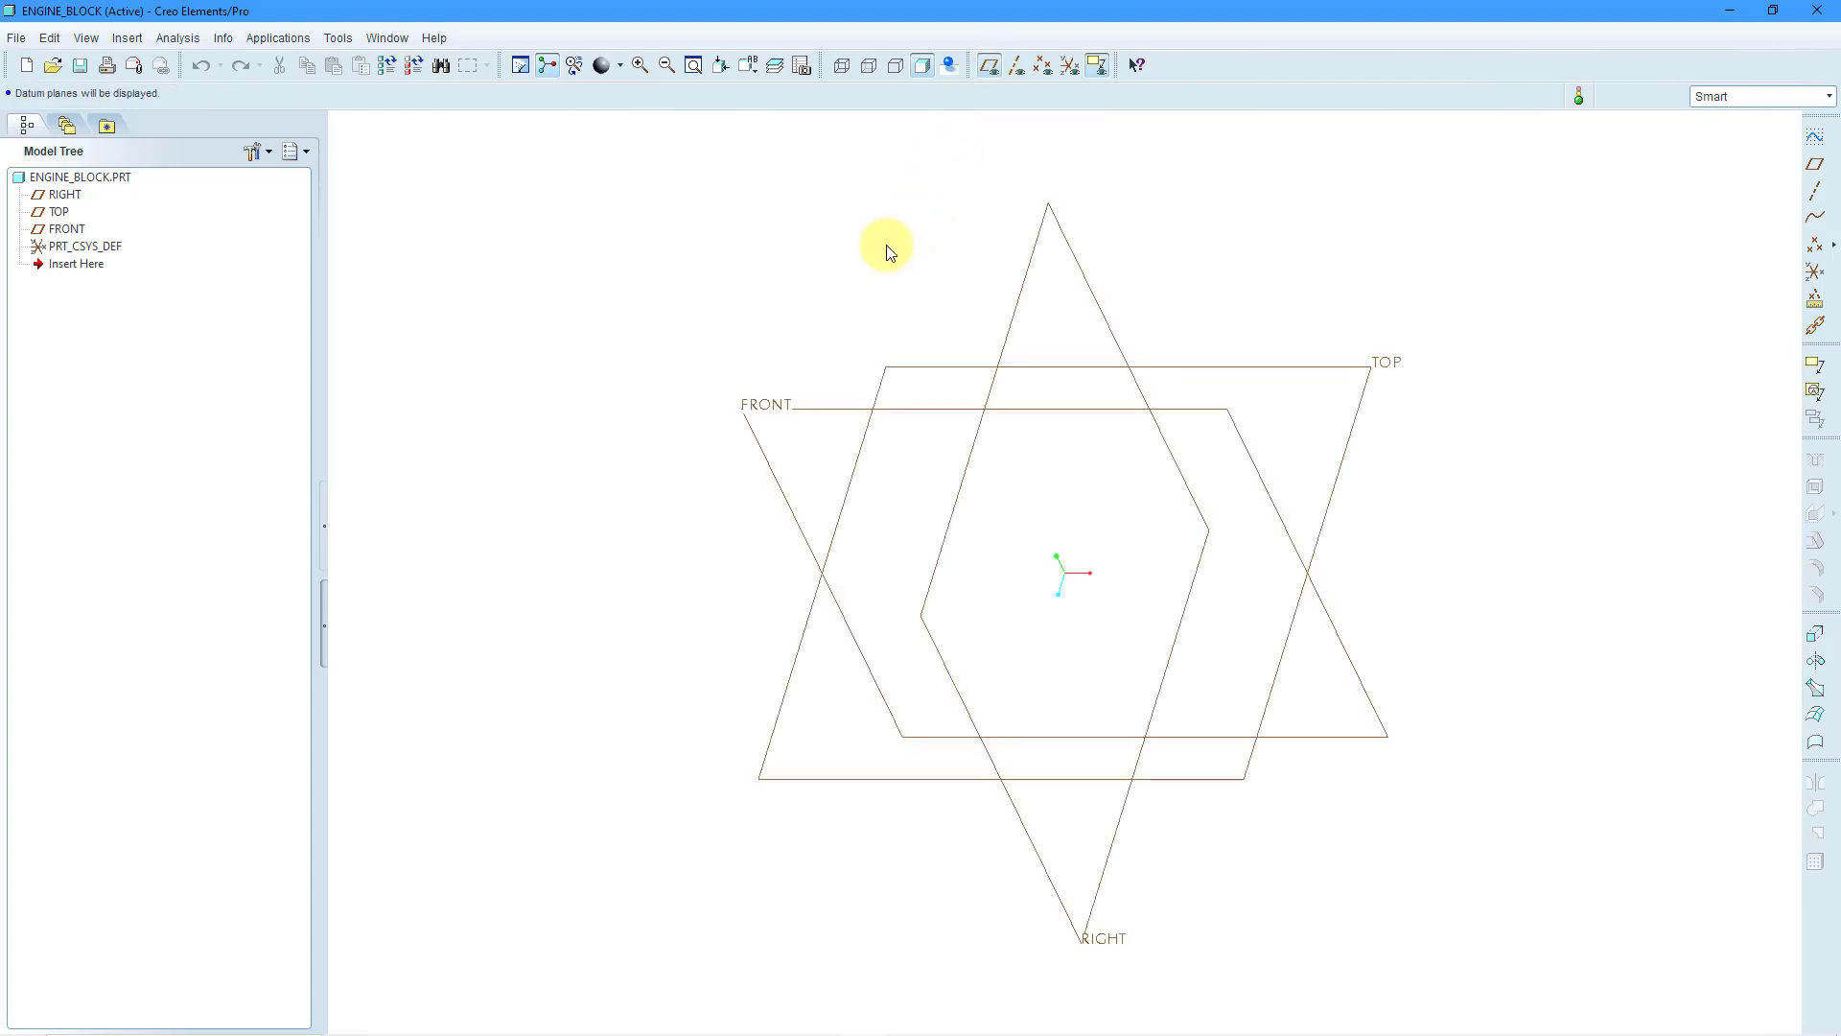
pyautogui.click(806, 411)
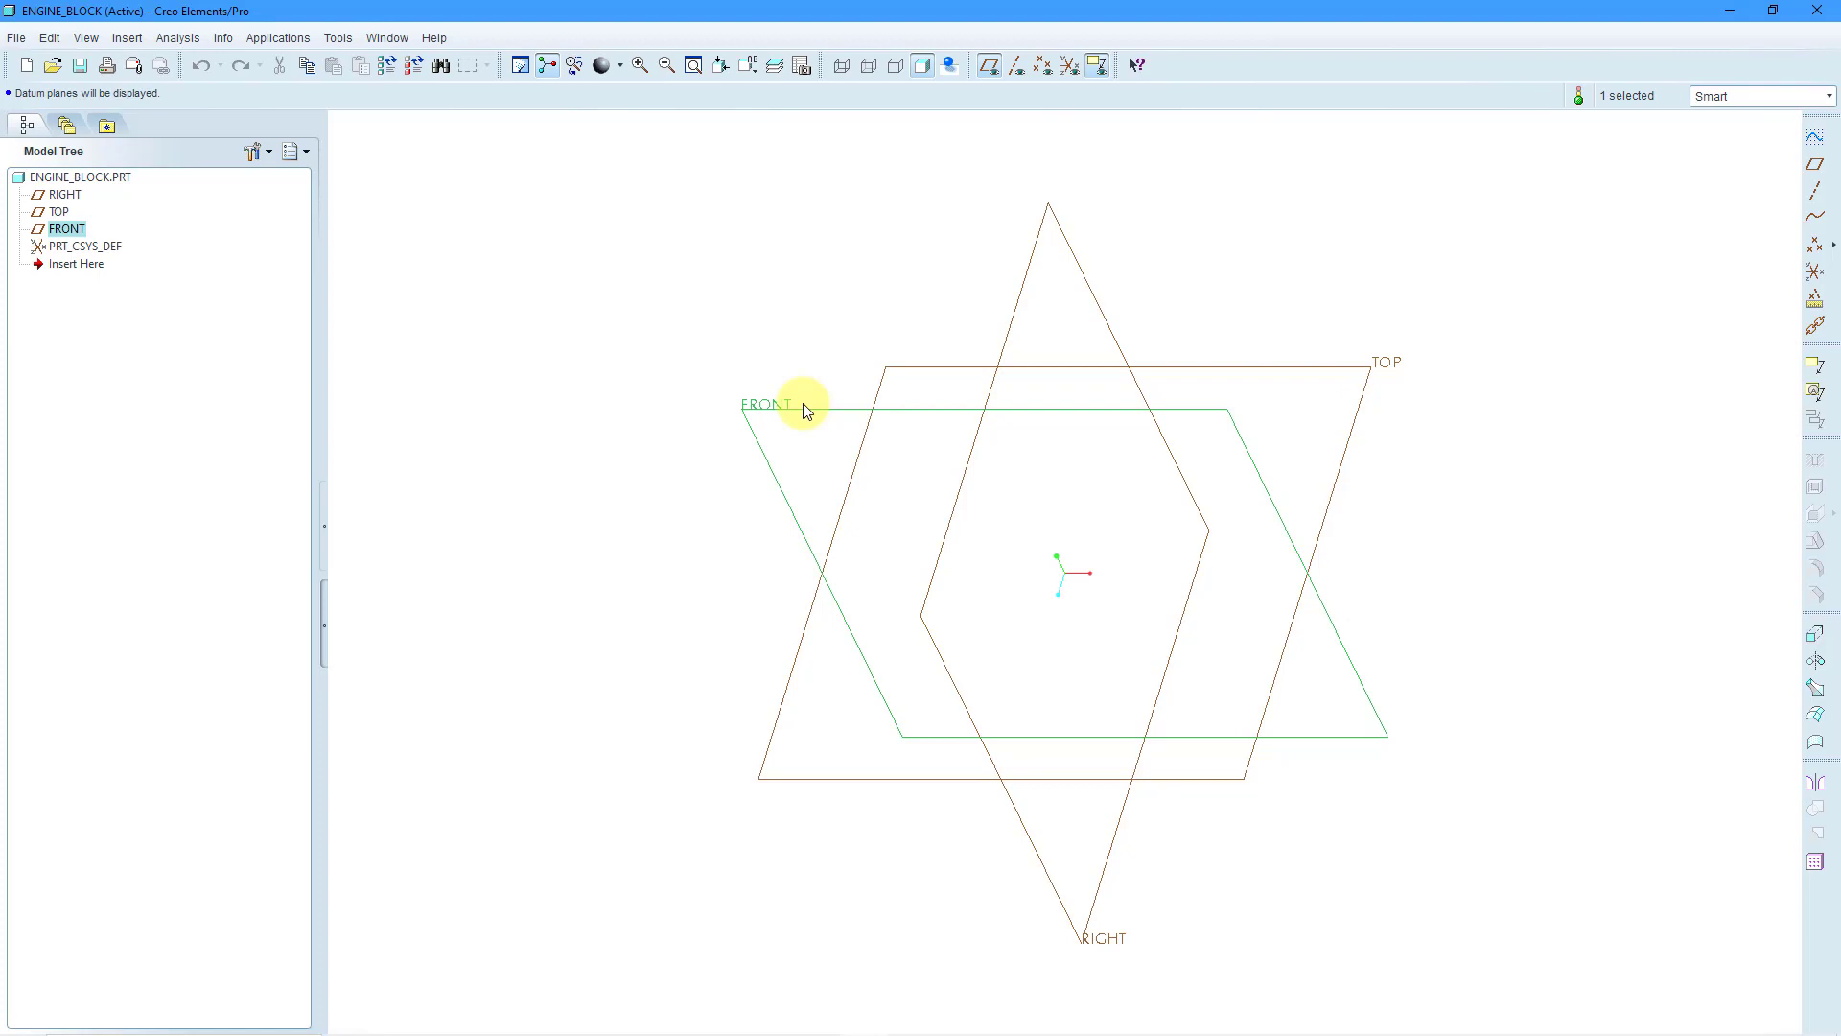
pyautogui.rightClick(825, 327)
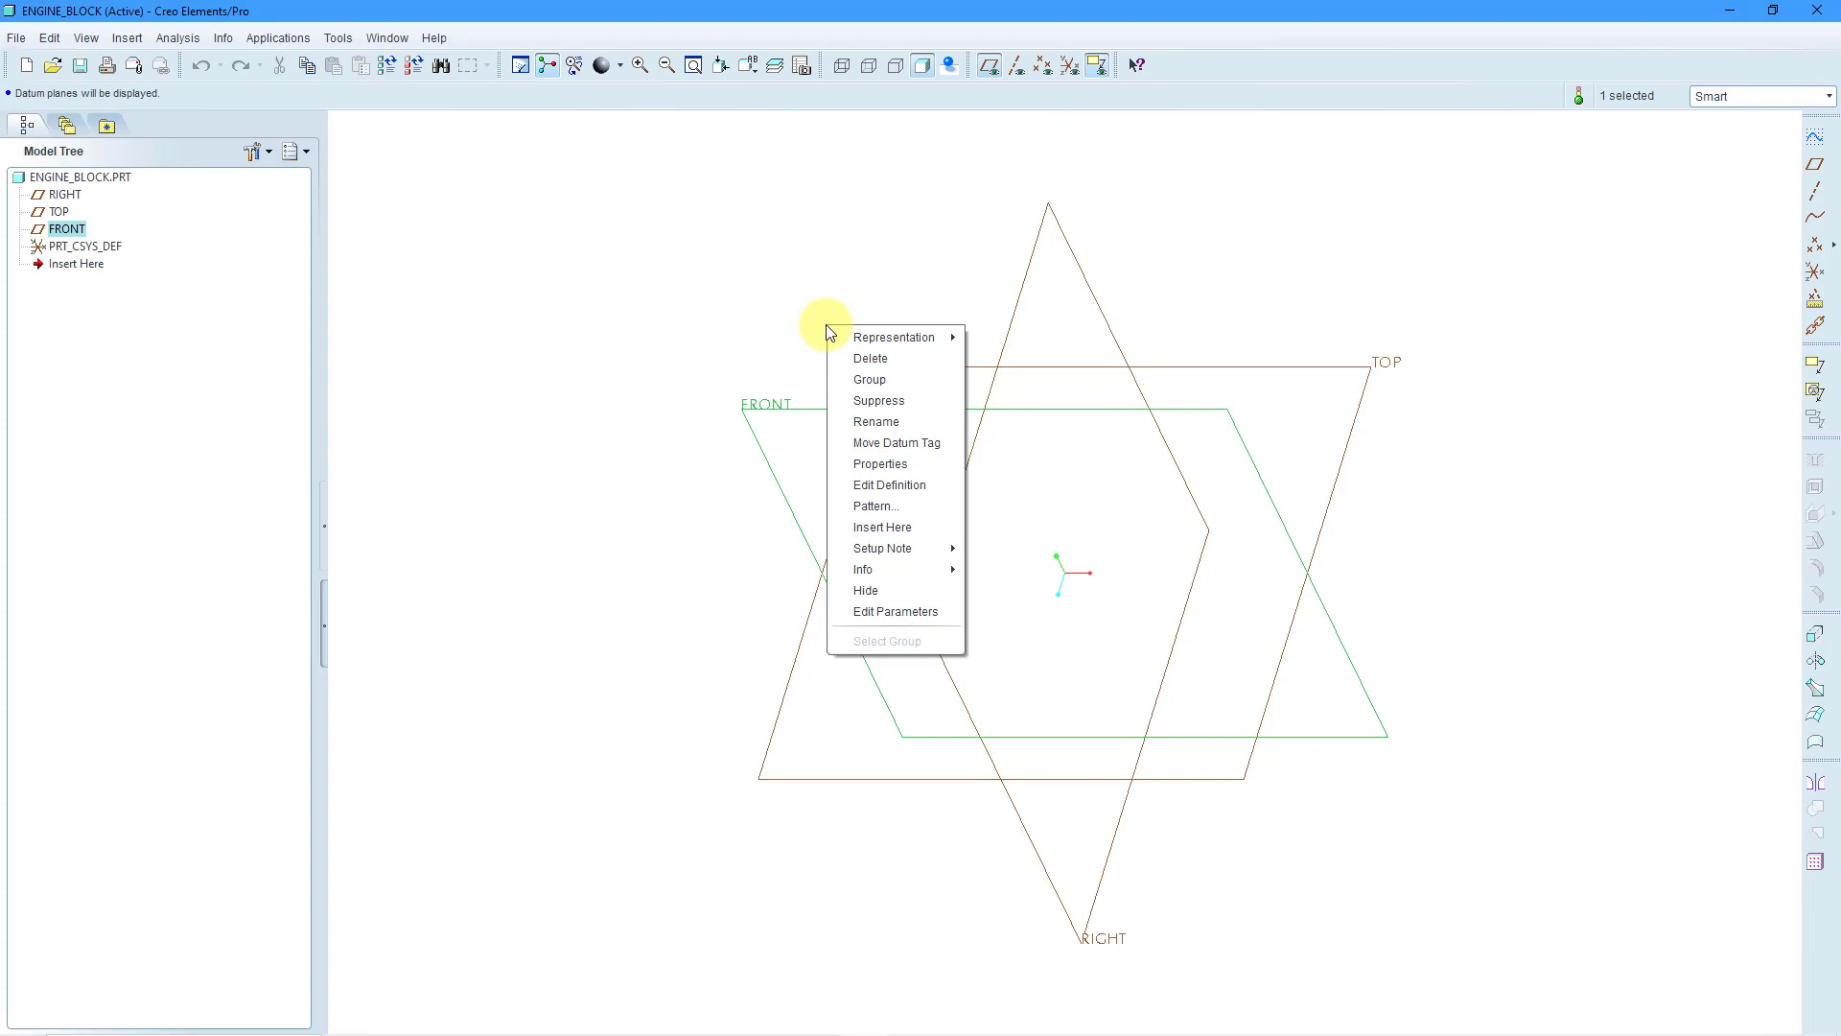
pyautogui.click(739, 305)
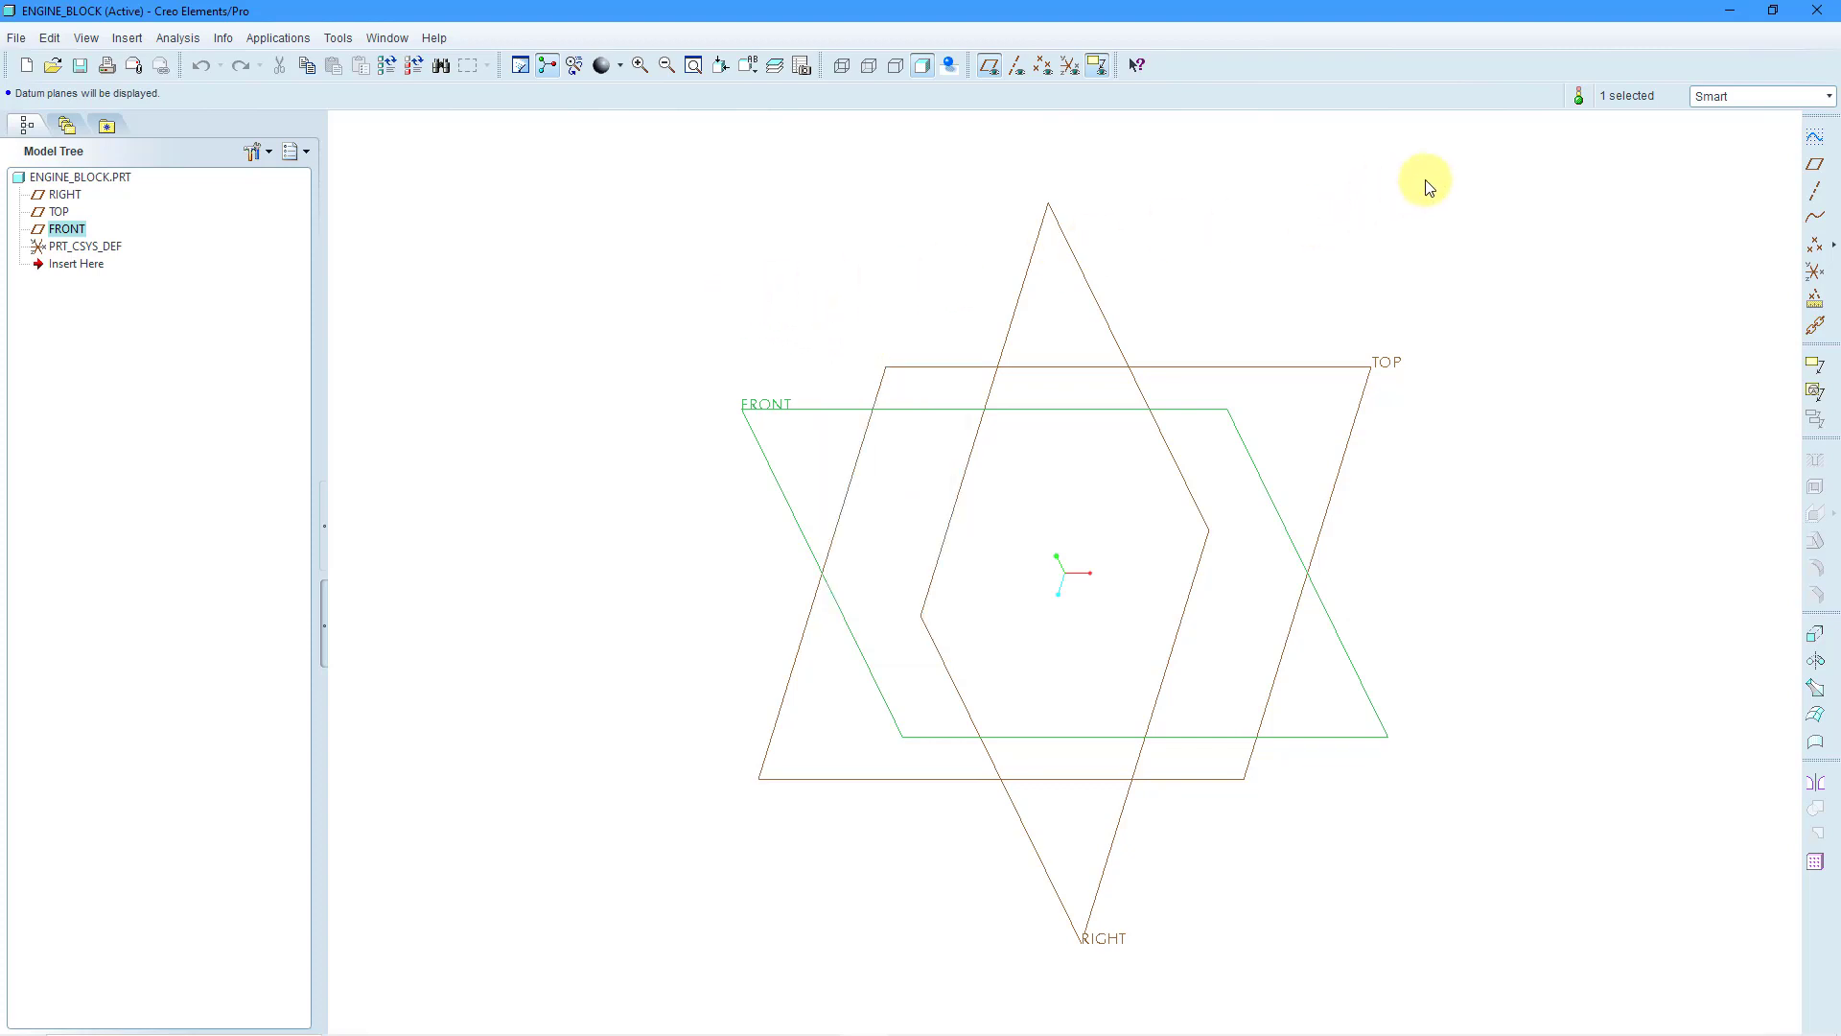
pyautogui.click(1818, 142)
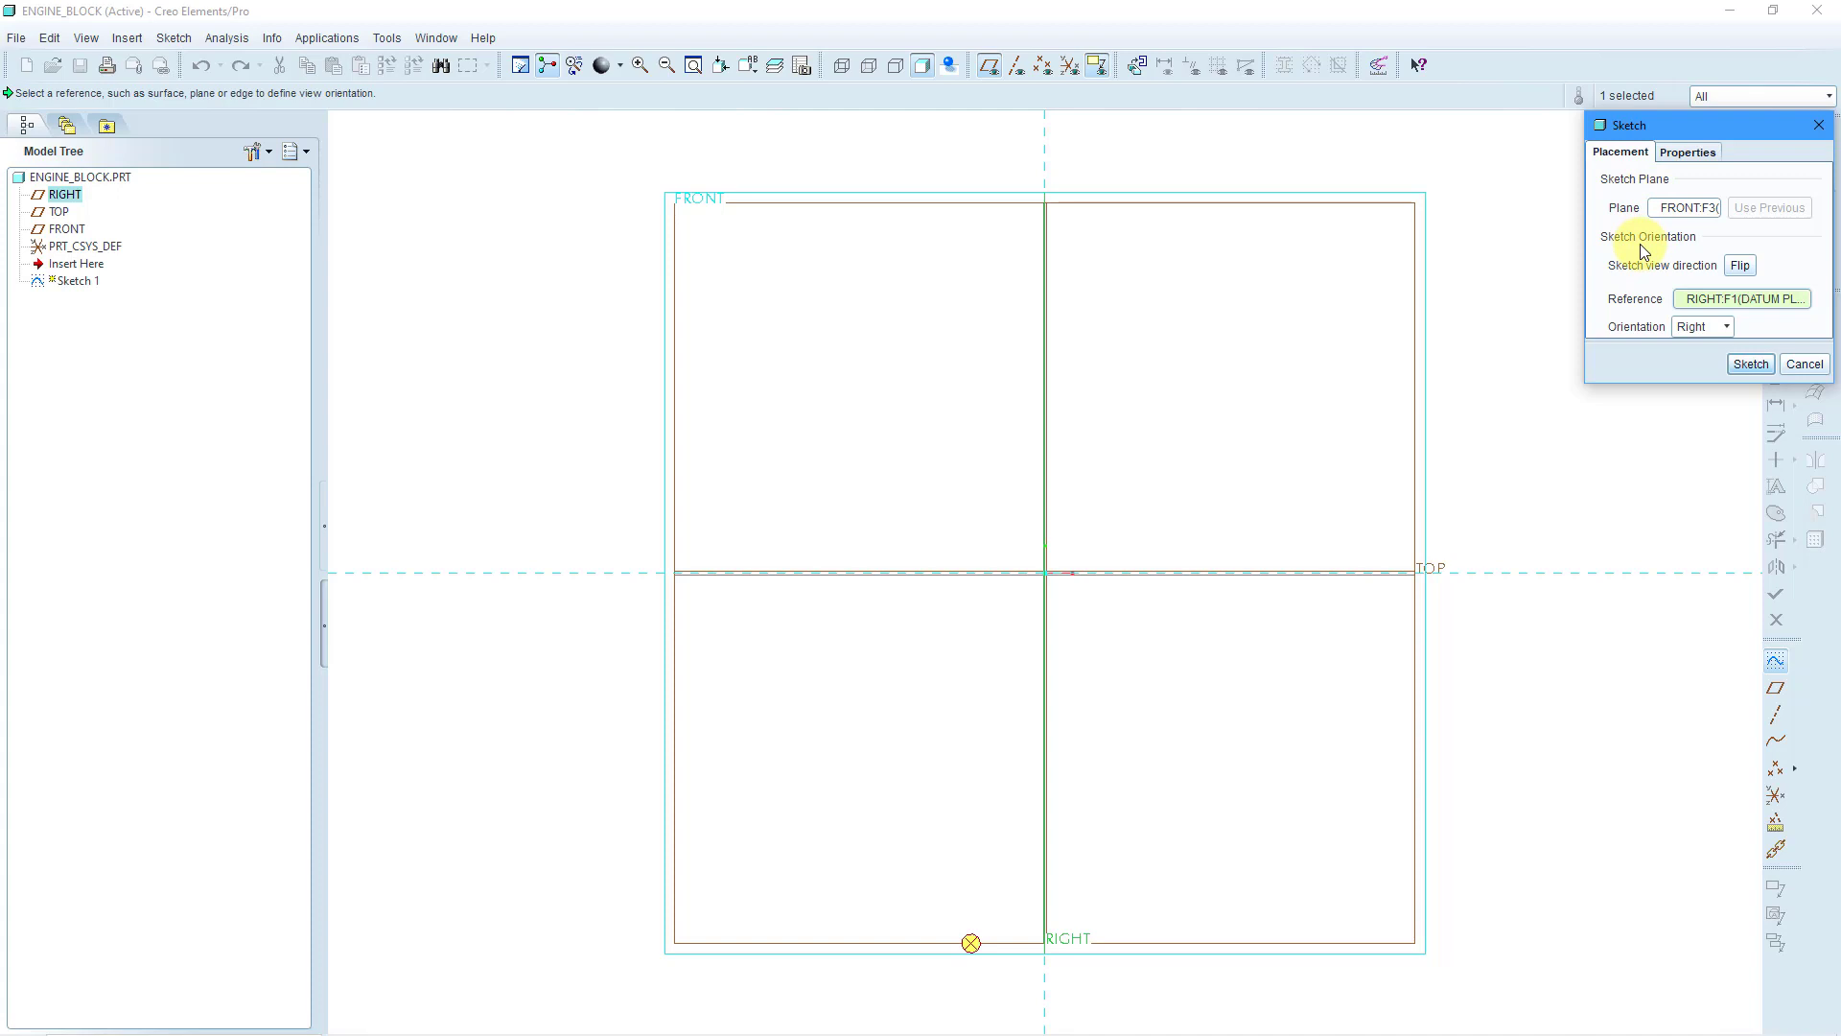
pyautogui.click(1762, 363)
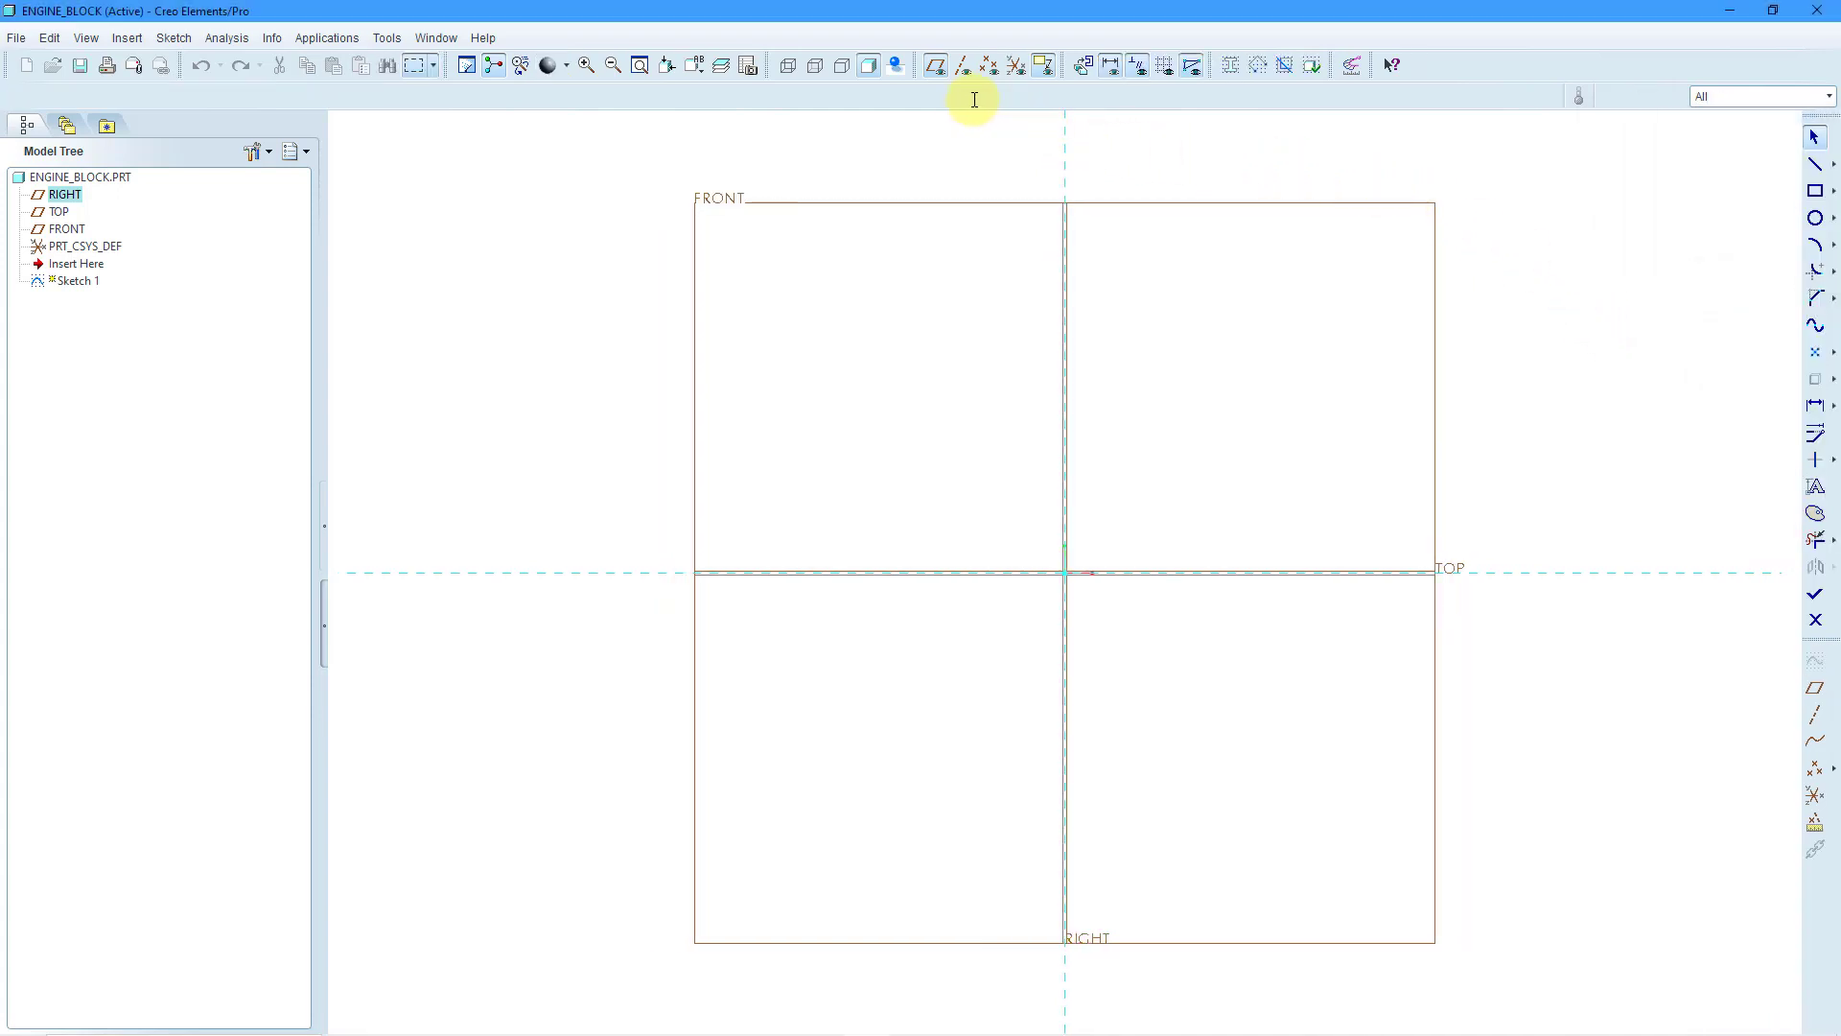
# Hide the datum planes and the spin center.
pyautogui.click(935, 66)
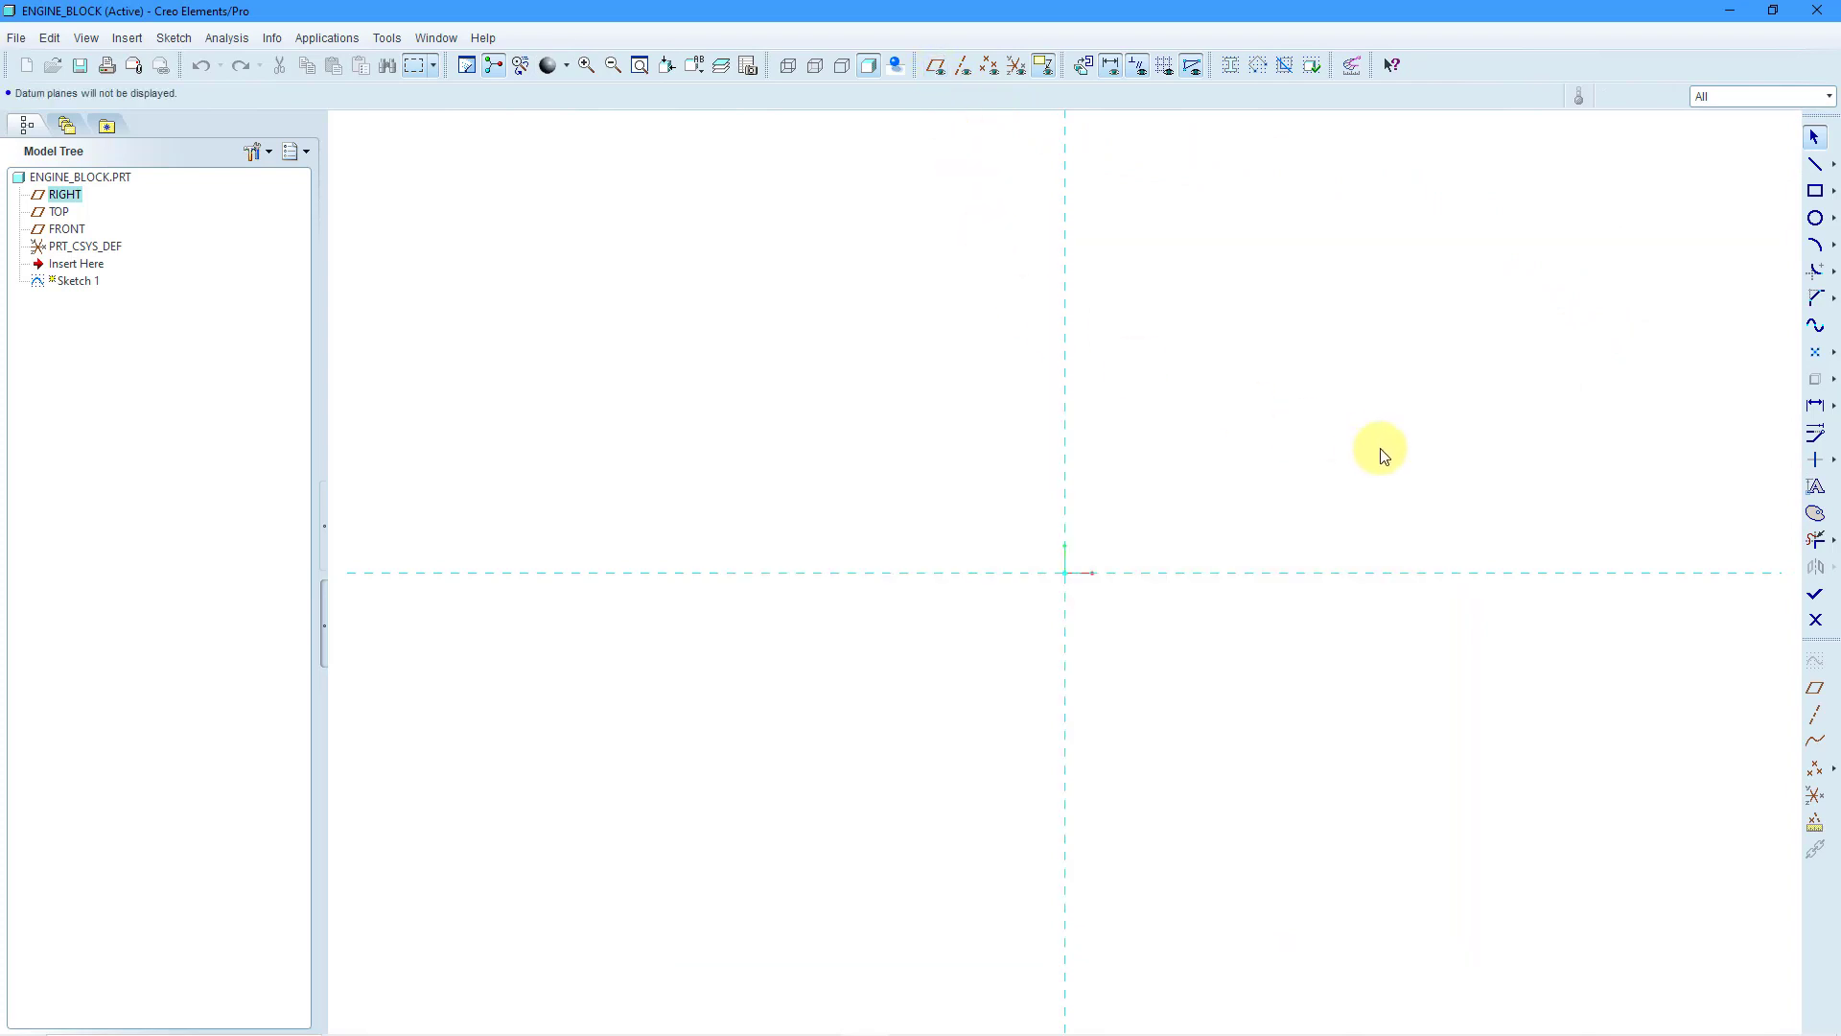
pyautogui.click(493, 67)
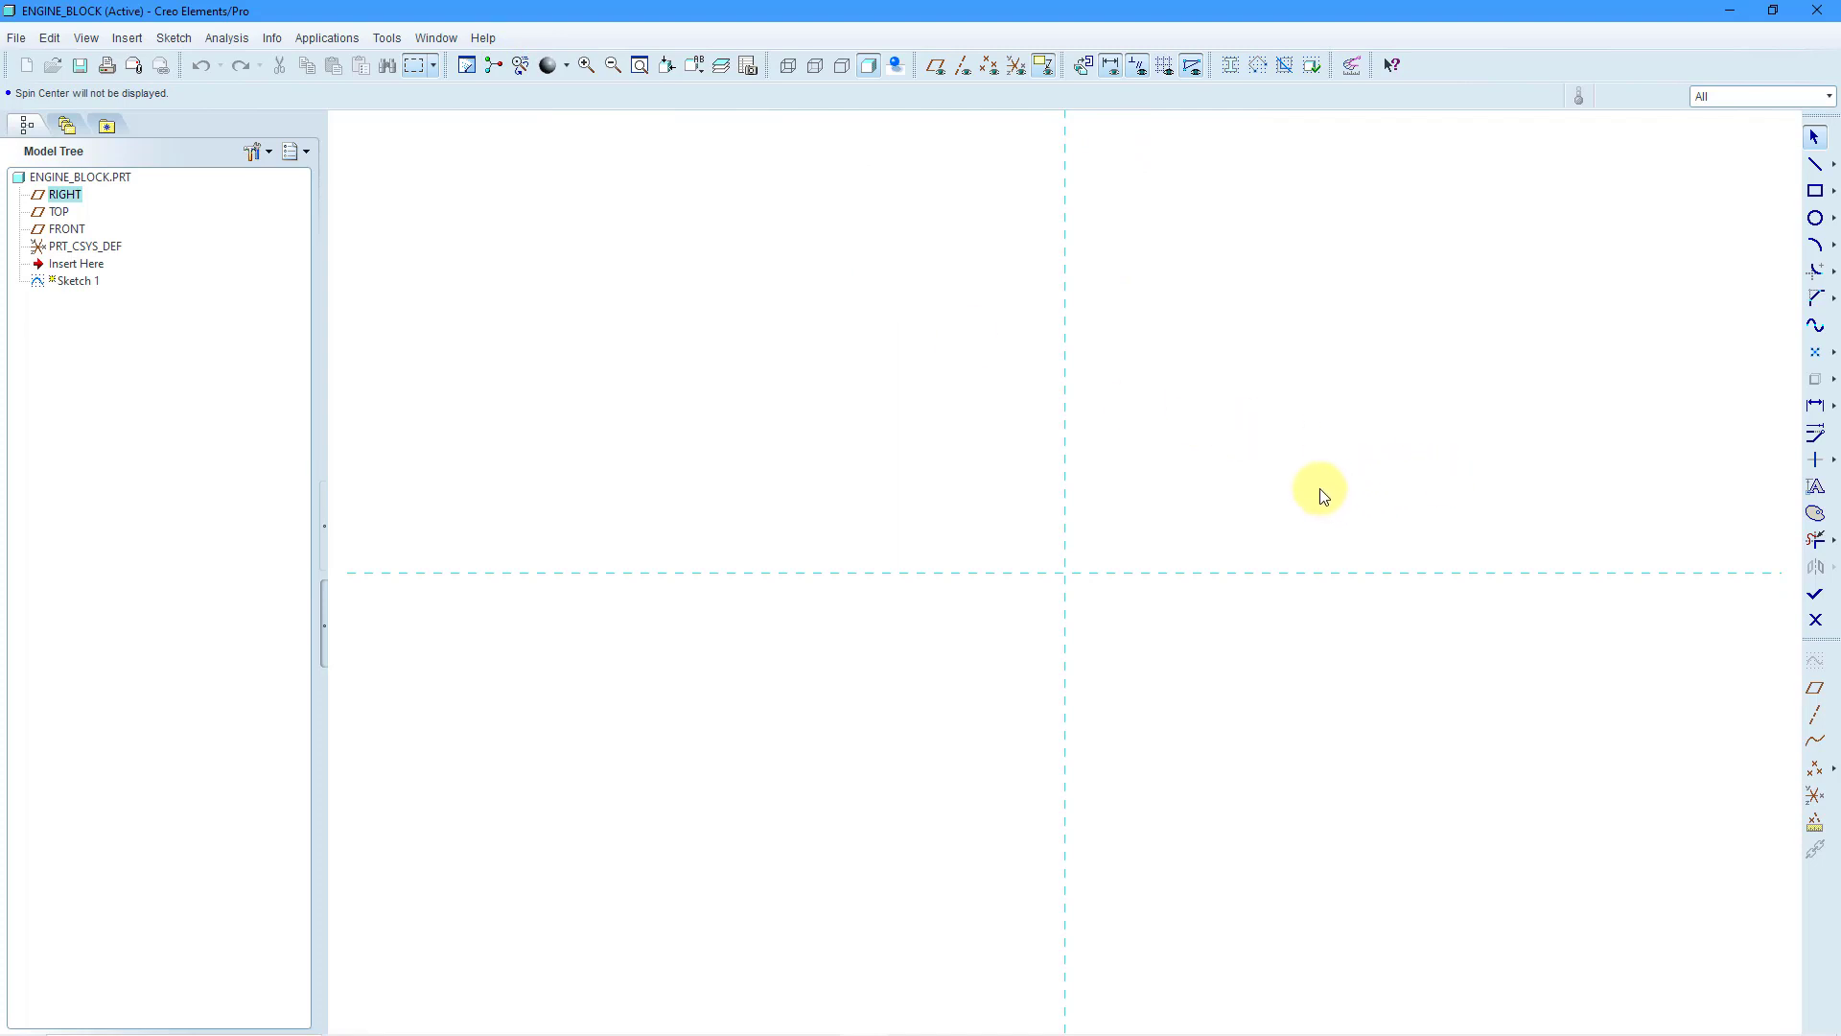
# Sketch a horizontal centerline along the horizontal reference.
pyautogui.keyDown('shift'); pyautogui.moveTo(1322, 493); pyautogui.dragTo(1563, 622, button='middle'); pyautogui.keyUp('shift')
pyautogui.click(1835, 169)
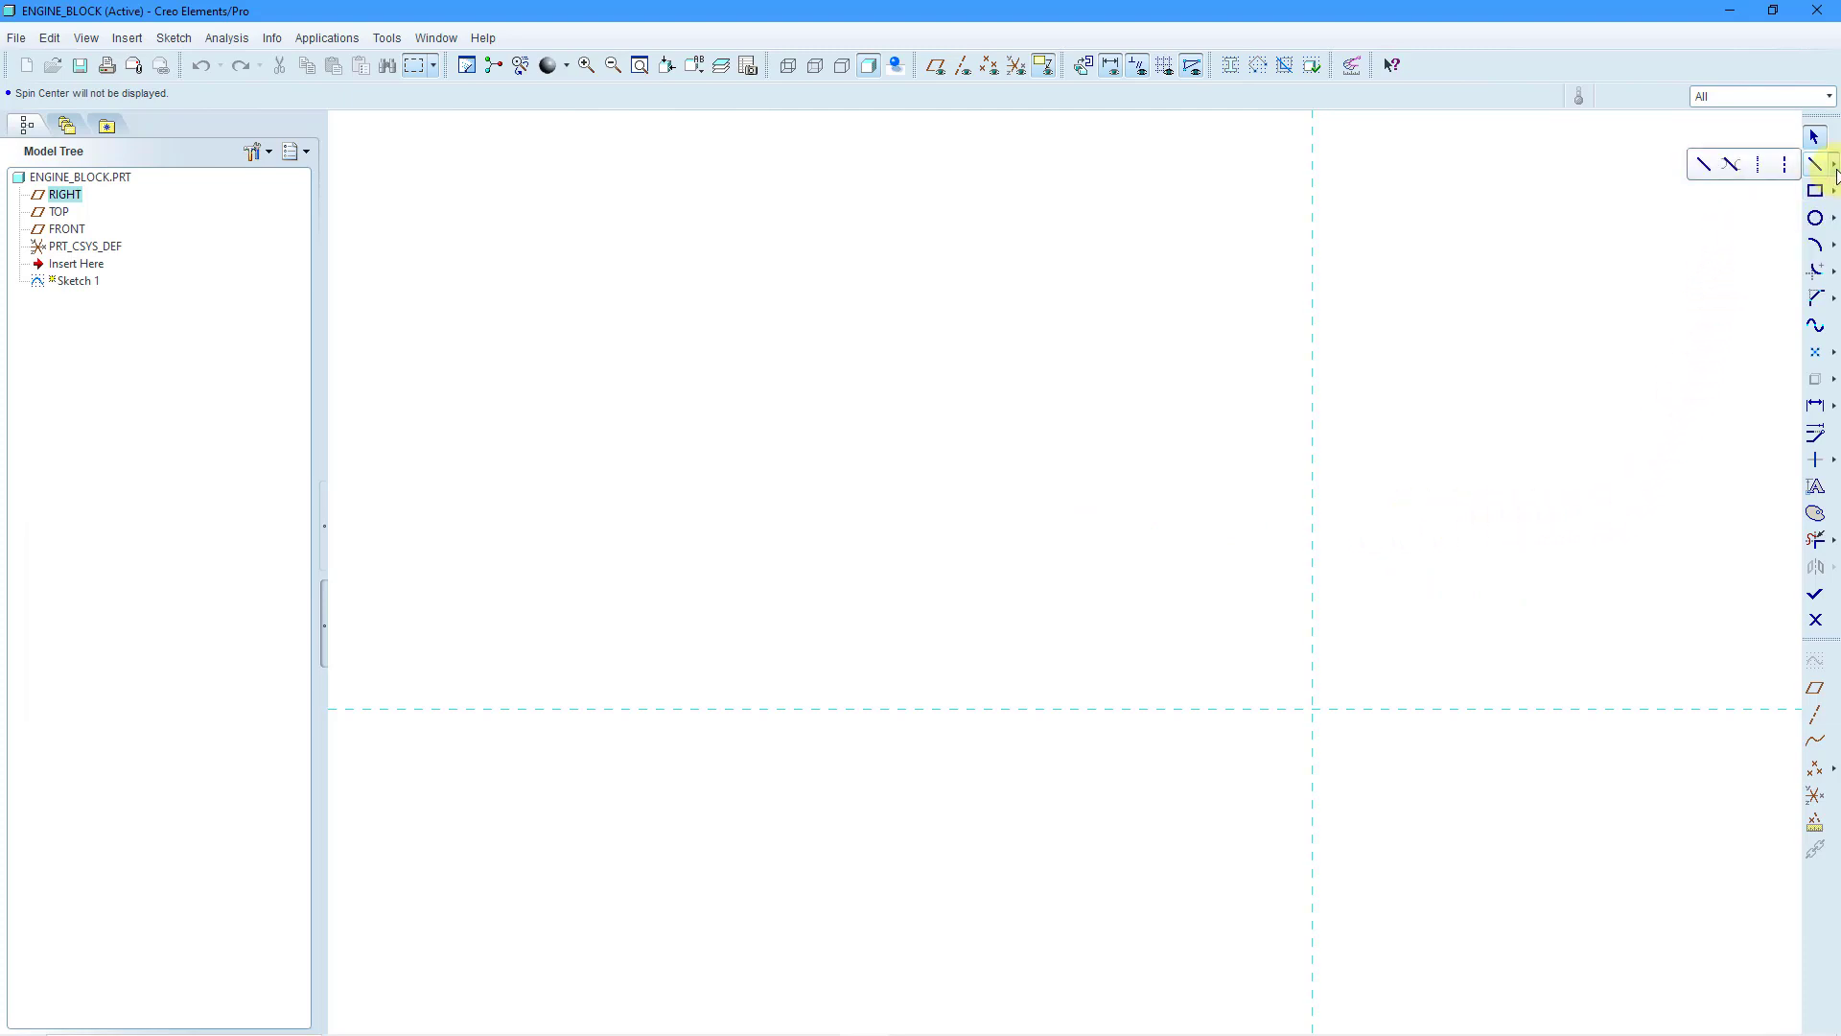
pyautogui.click(1765, 173)
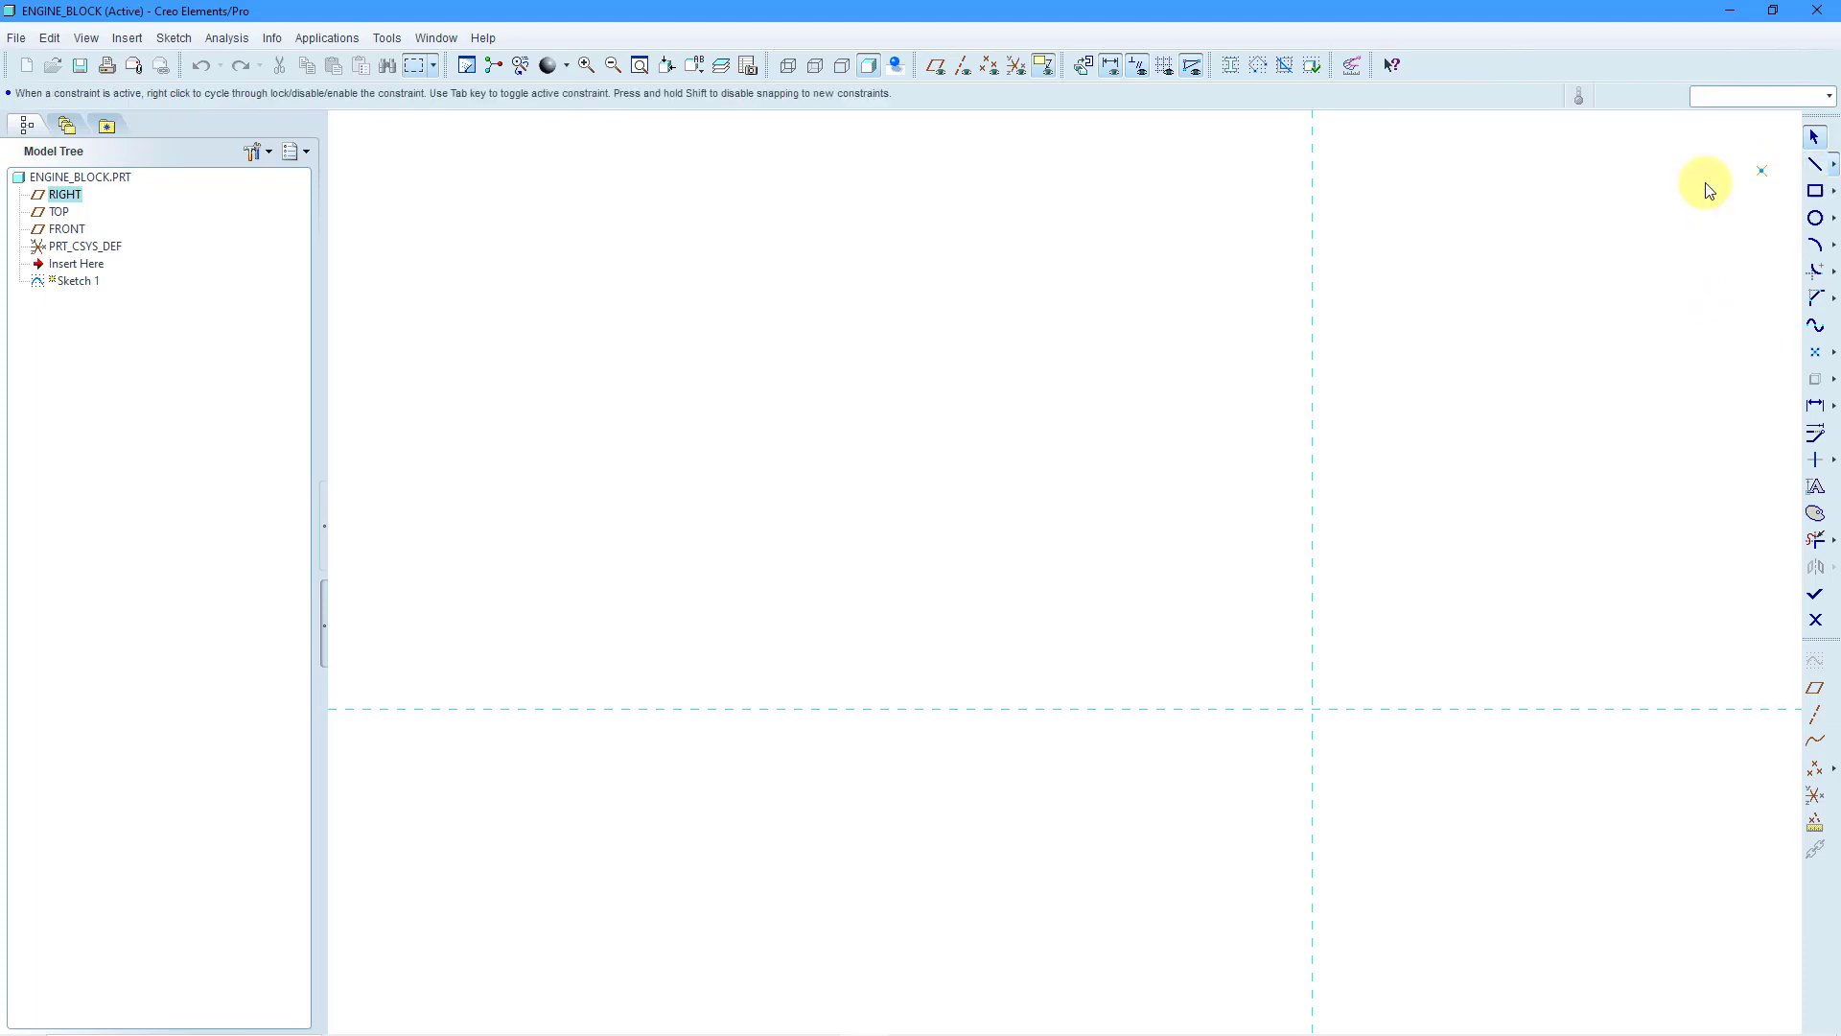
pyautogui.click(1475, 714)
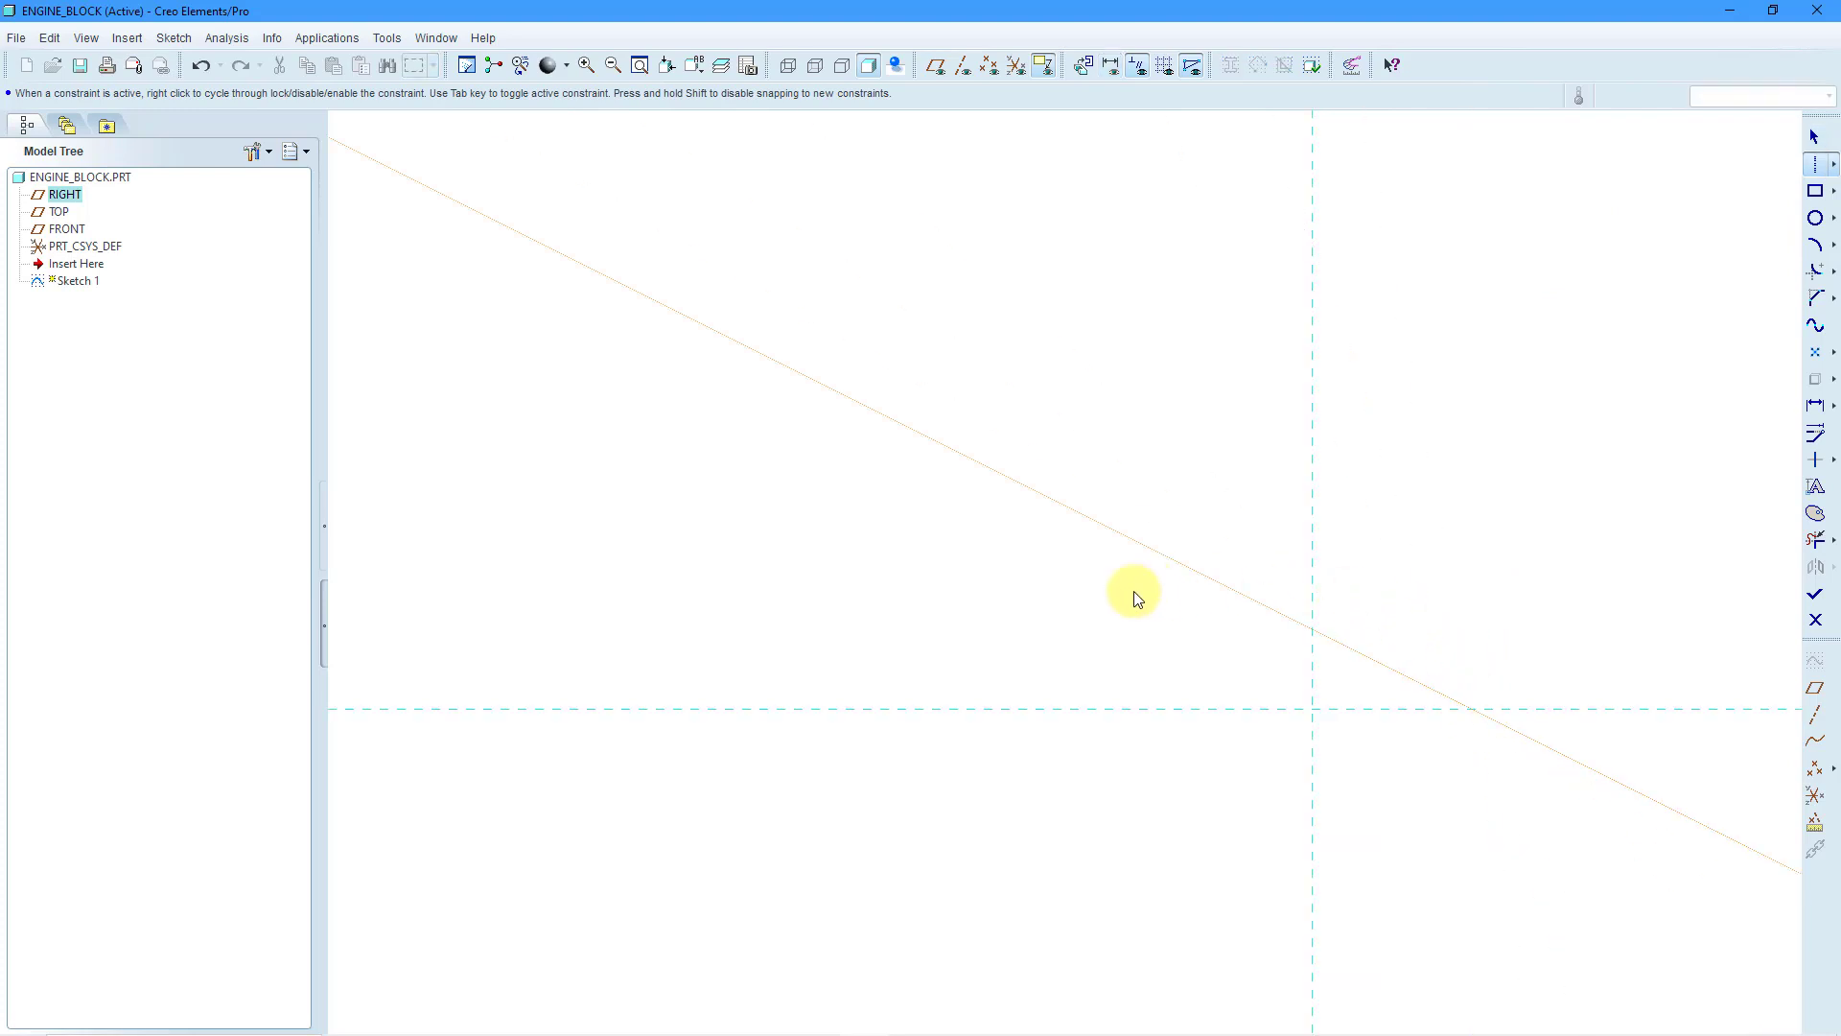
pyautogui.click(1061, 707)
pyautogui.middleClick(1120, 451)
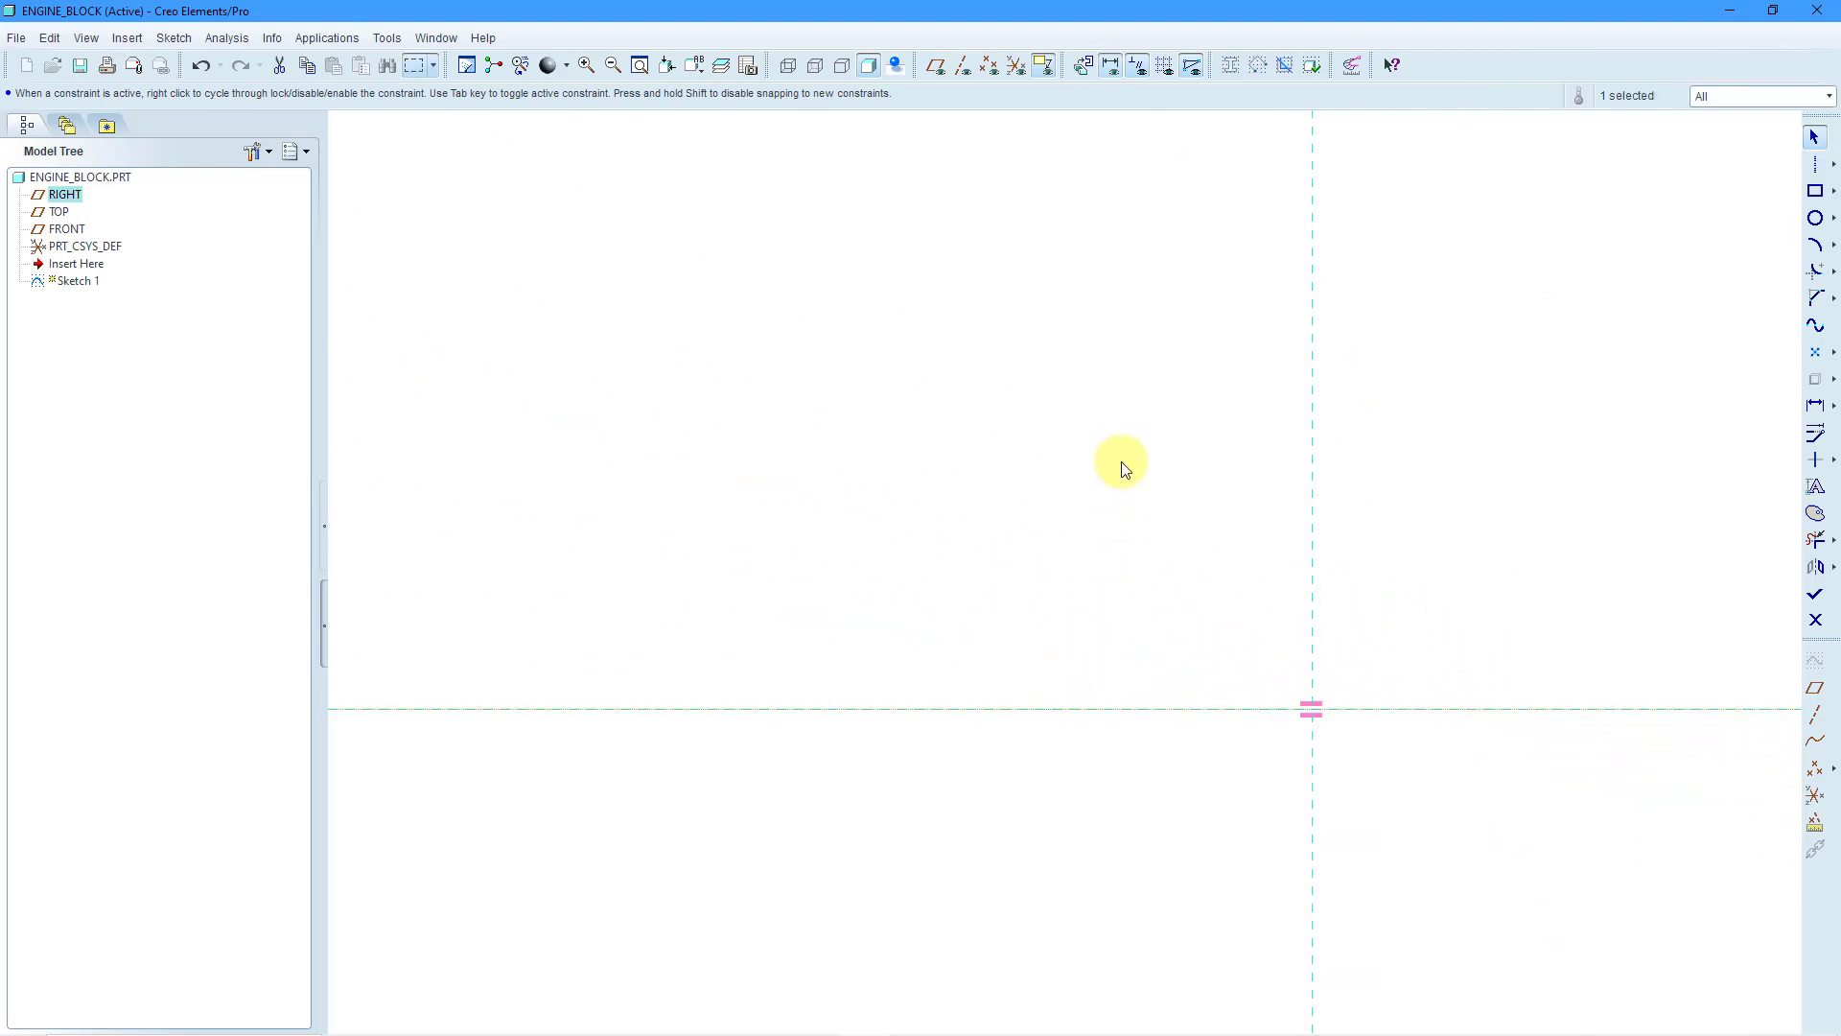
# Sketch a closed six-line half-profile above the centerline, about 450 mm long and 172 mm high, with its tall edge on the vertical reference.
pyautogui.rightClick(1065, 345)
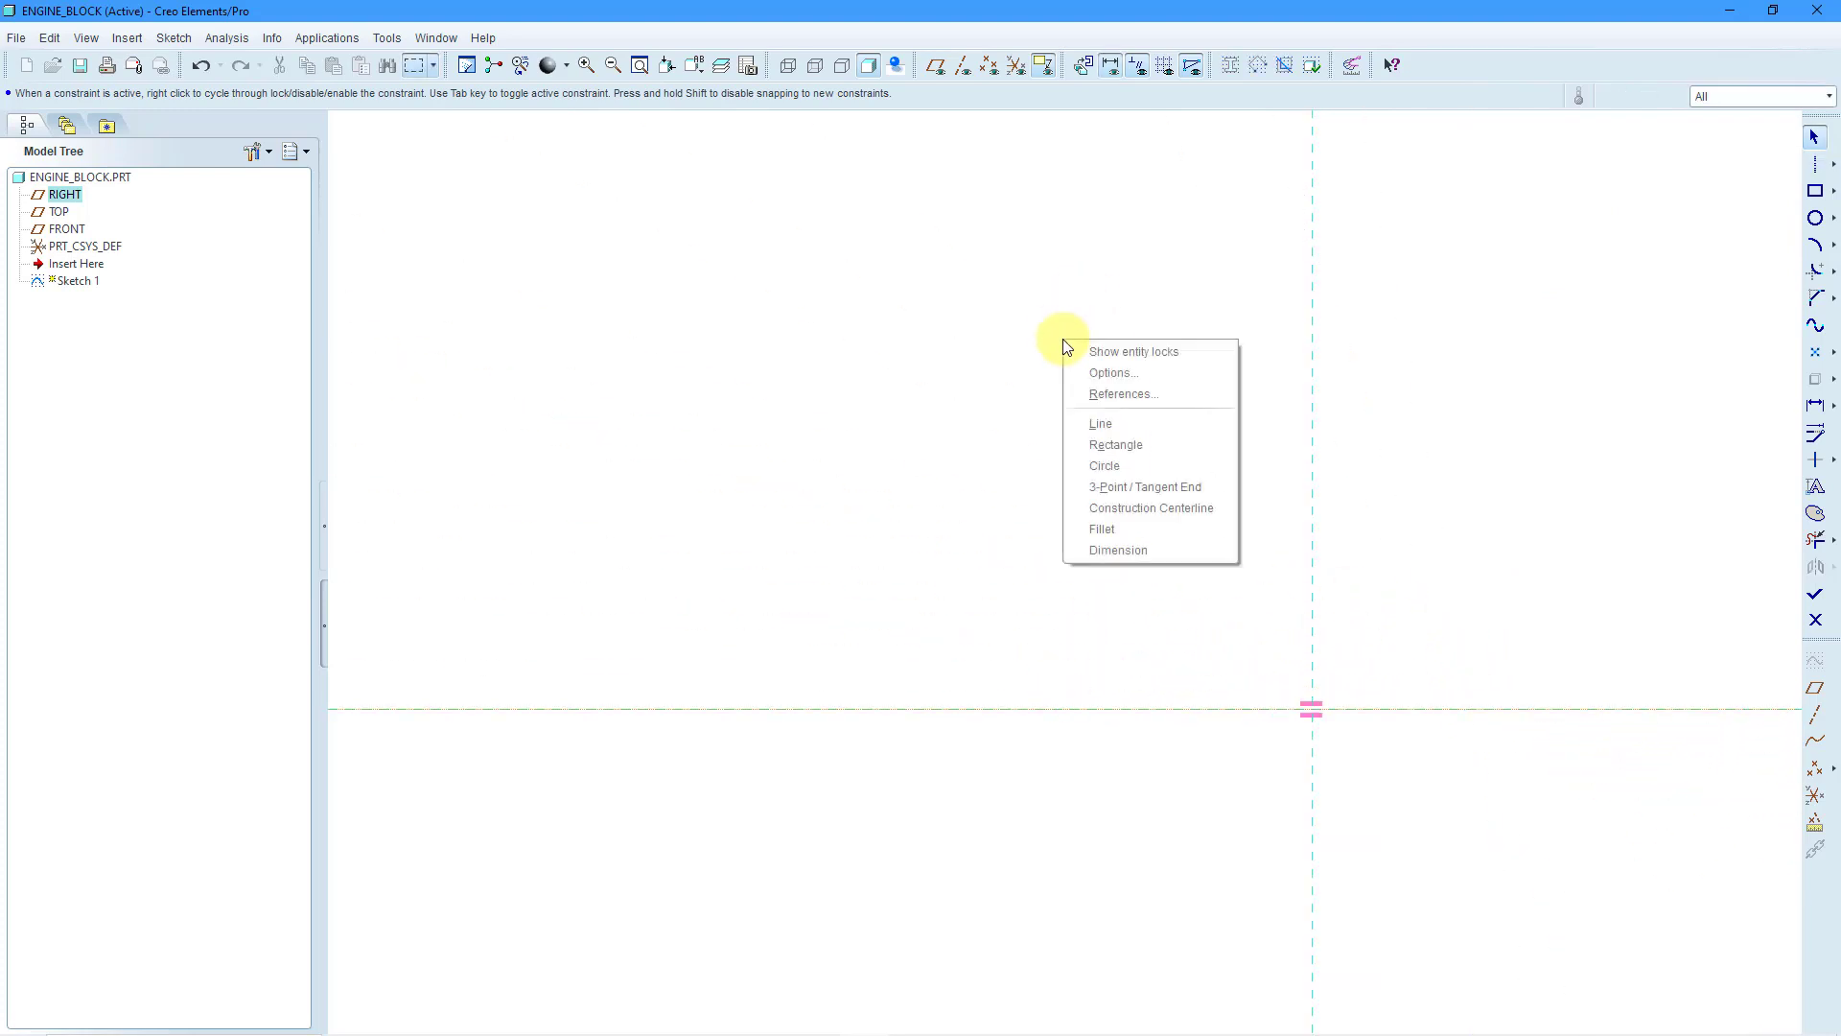
pyautogui.click(1161, 426)
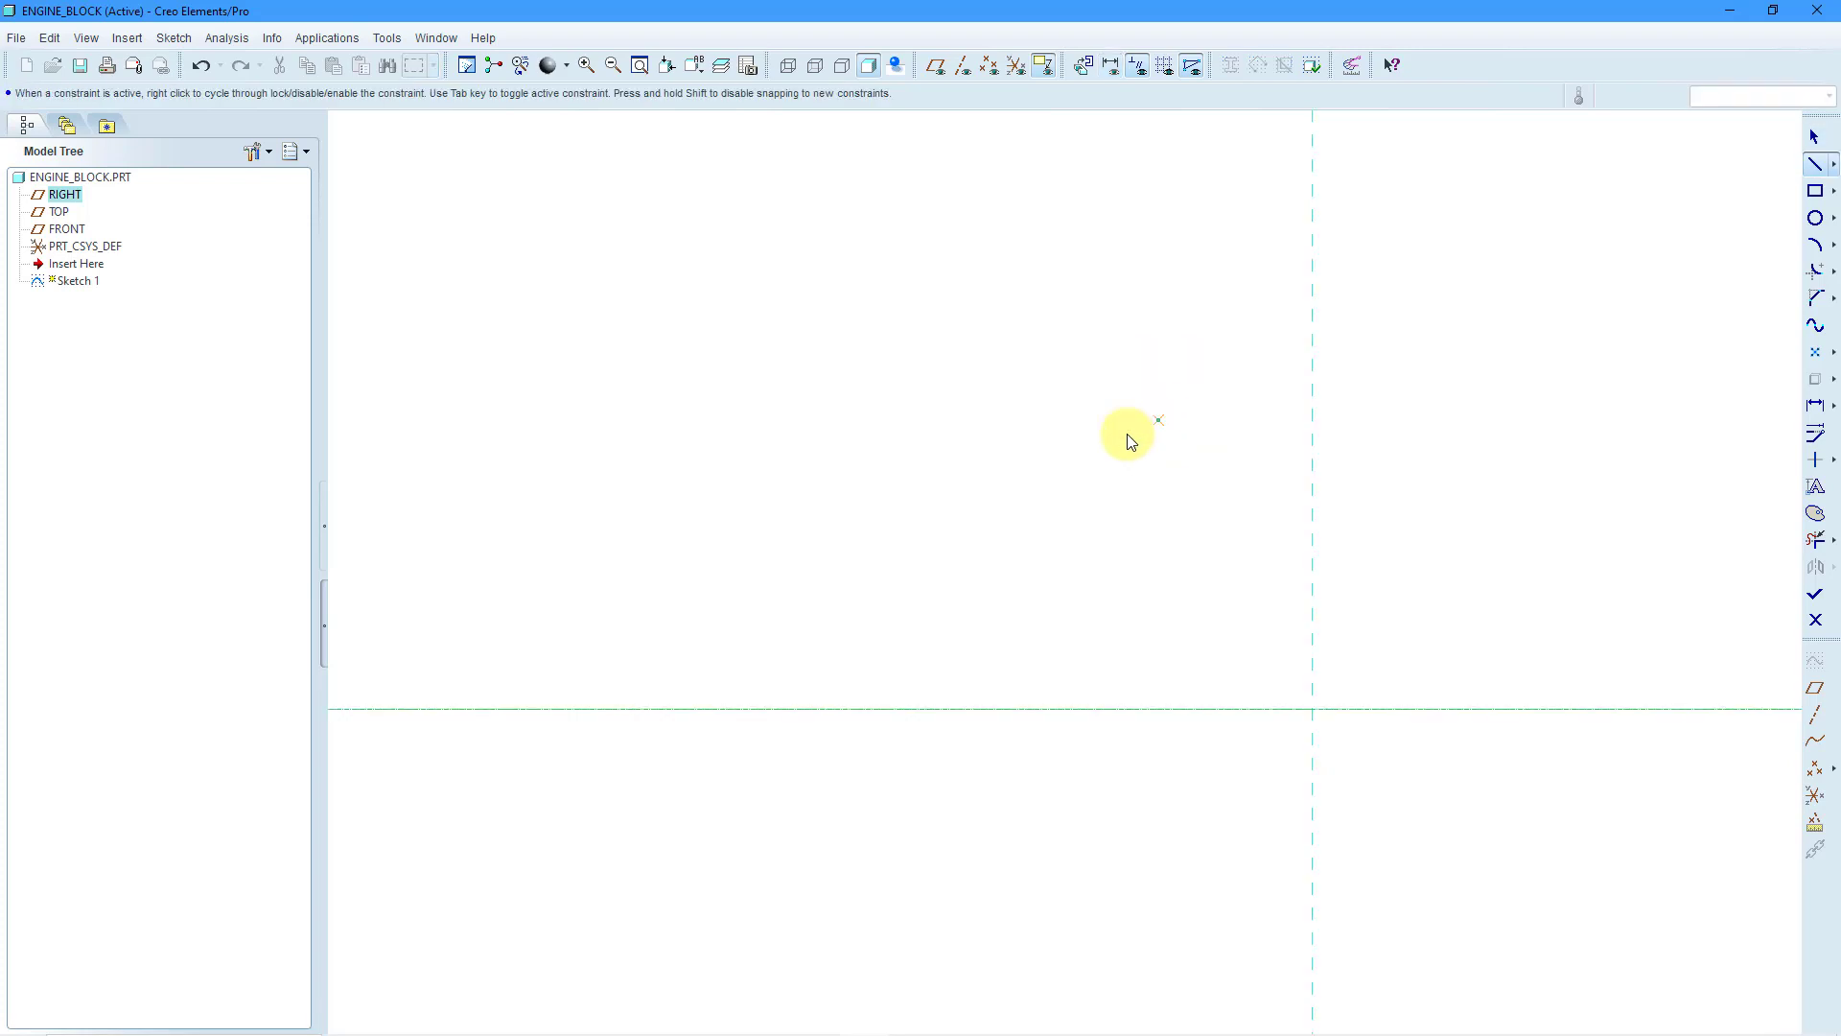
pyautogui.click(658, 710)
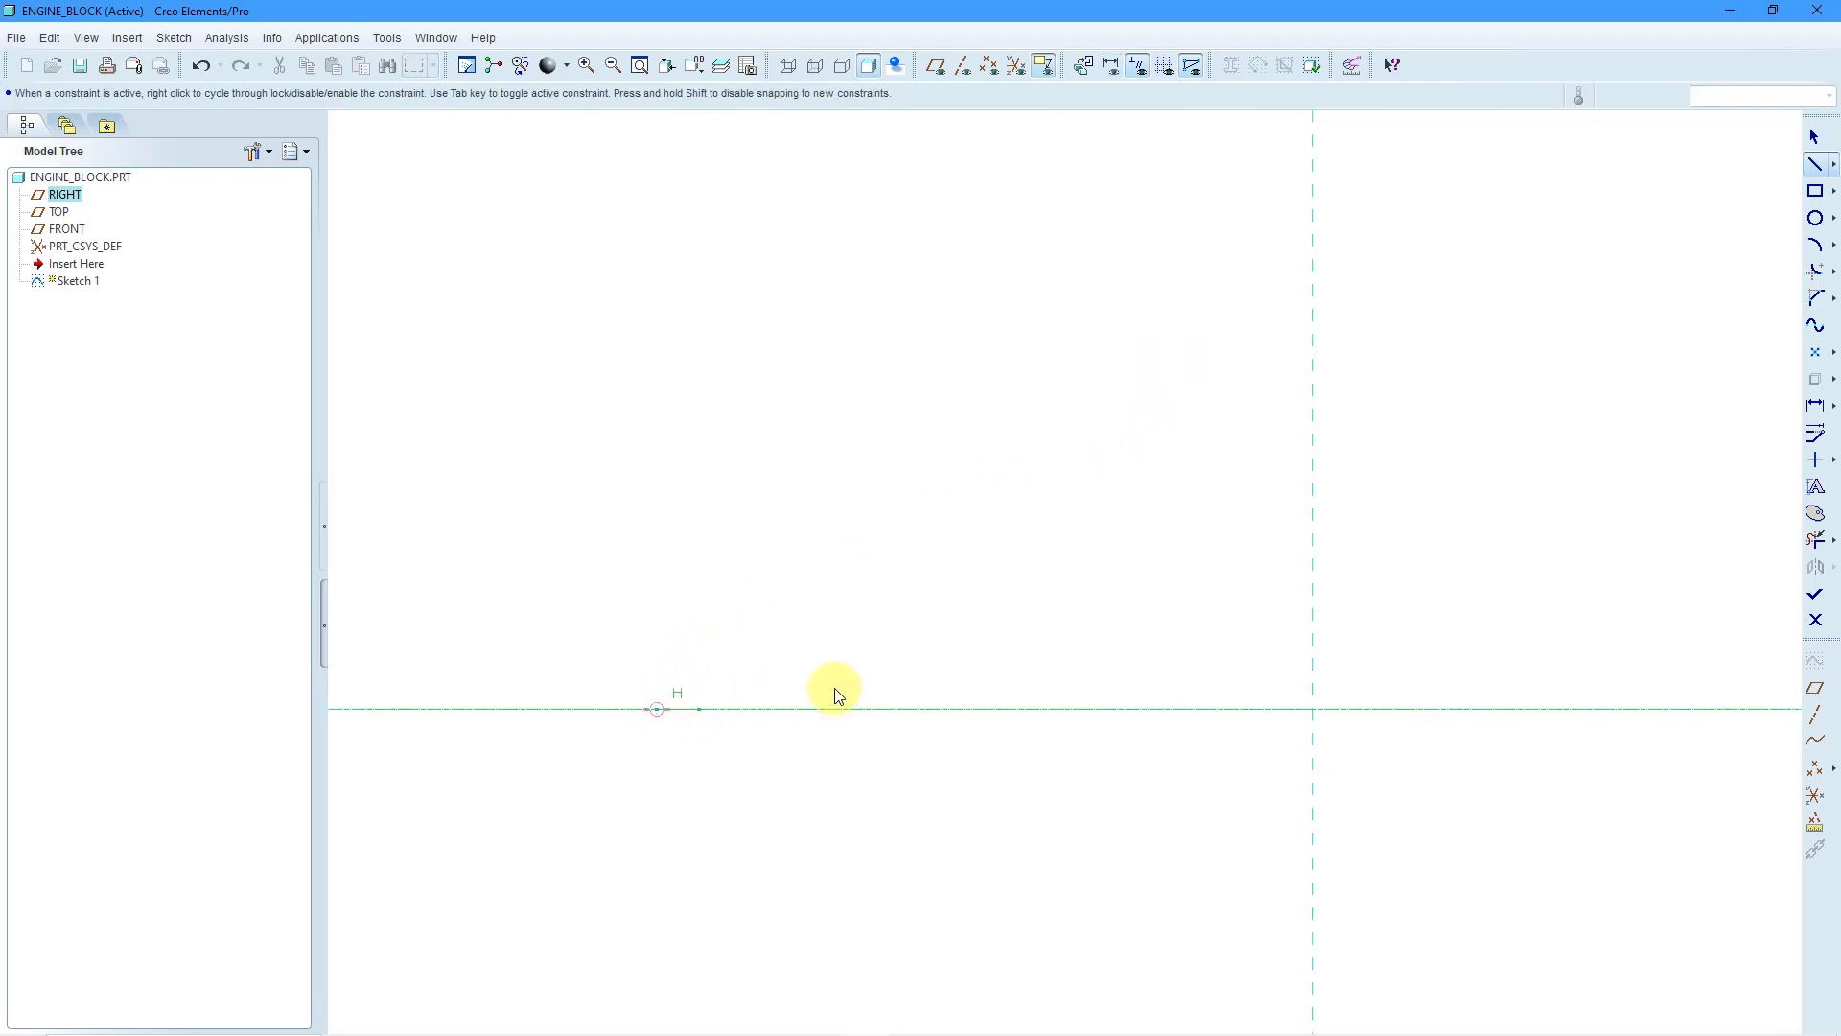
pyautogui.click(1312, 710)
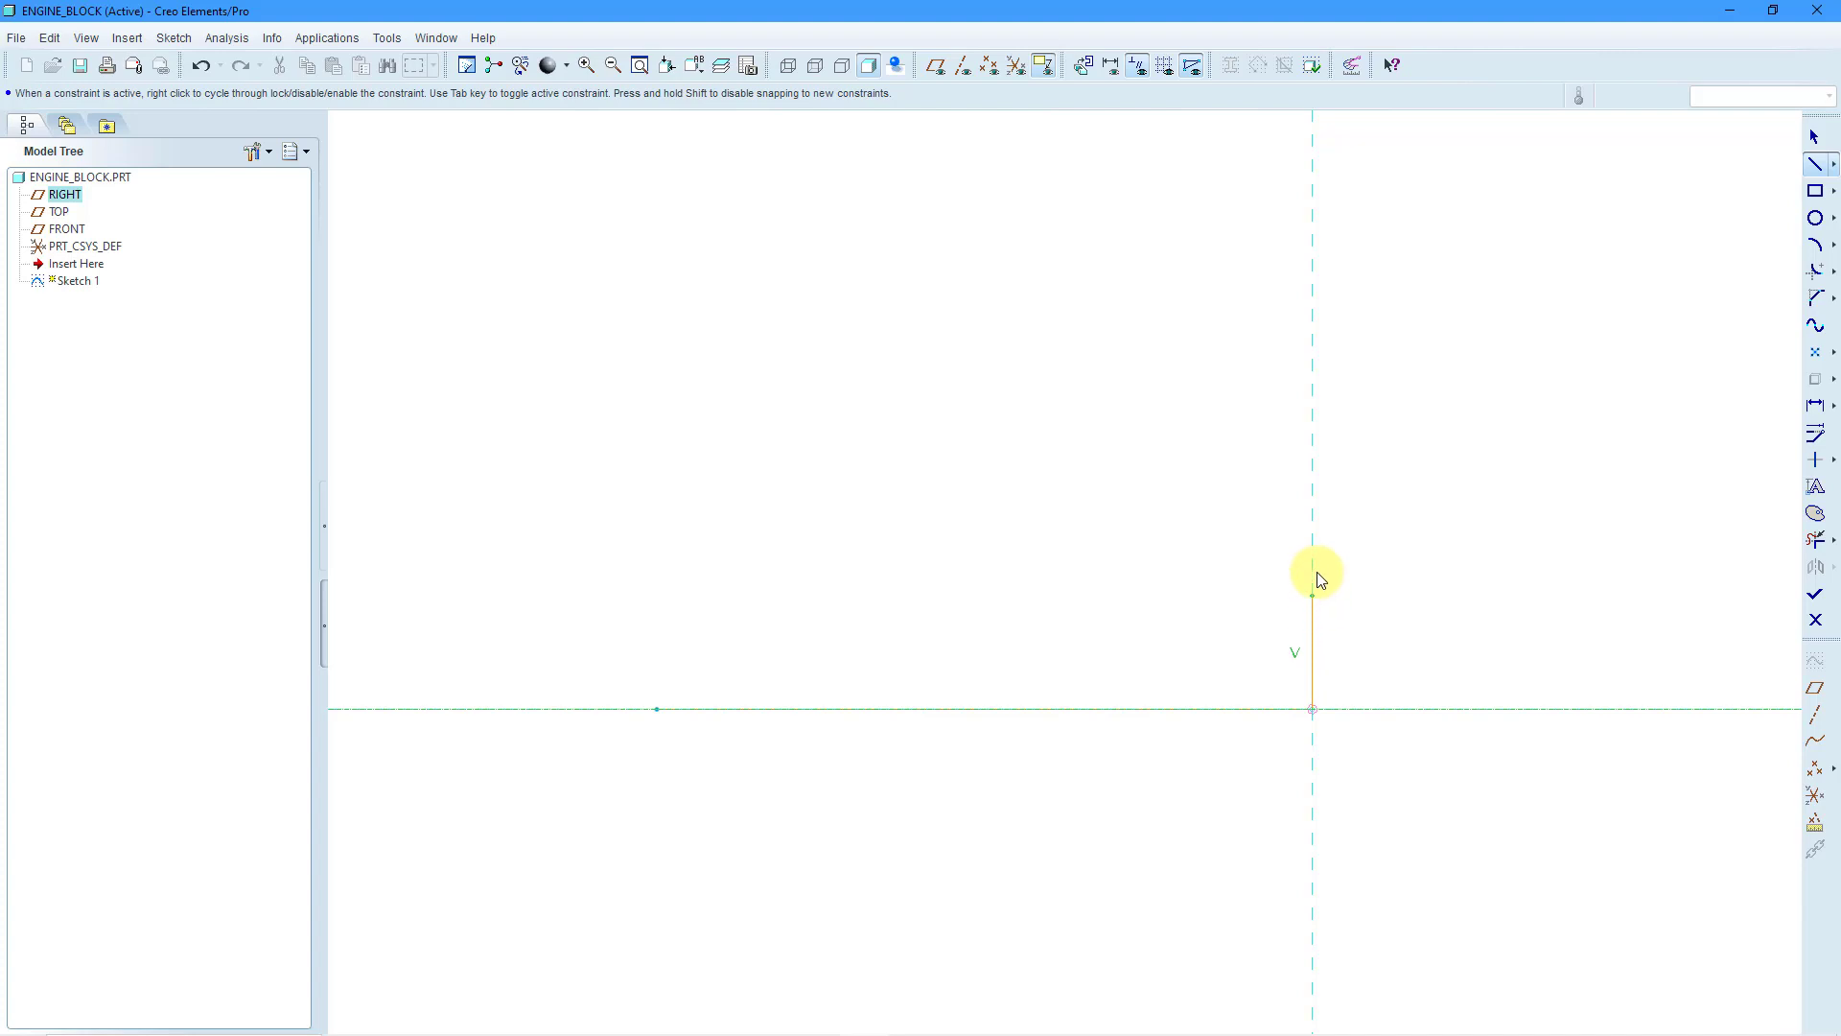
pyautogui.click(1312, 460)
pyautogui.click(1002, 460)
pyautogui.click(912, 530)
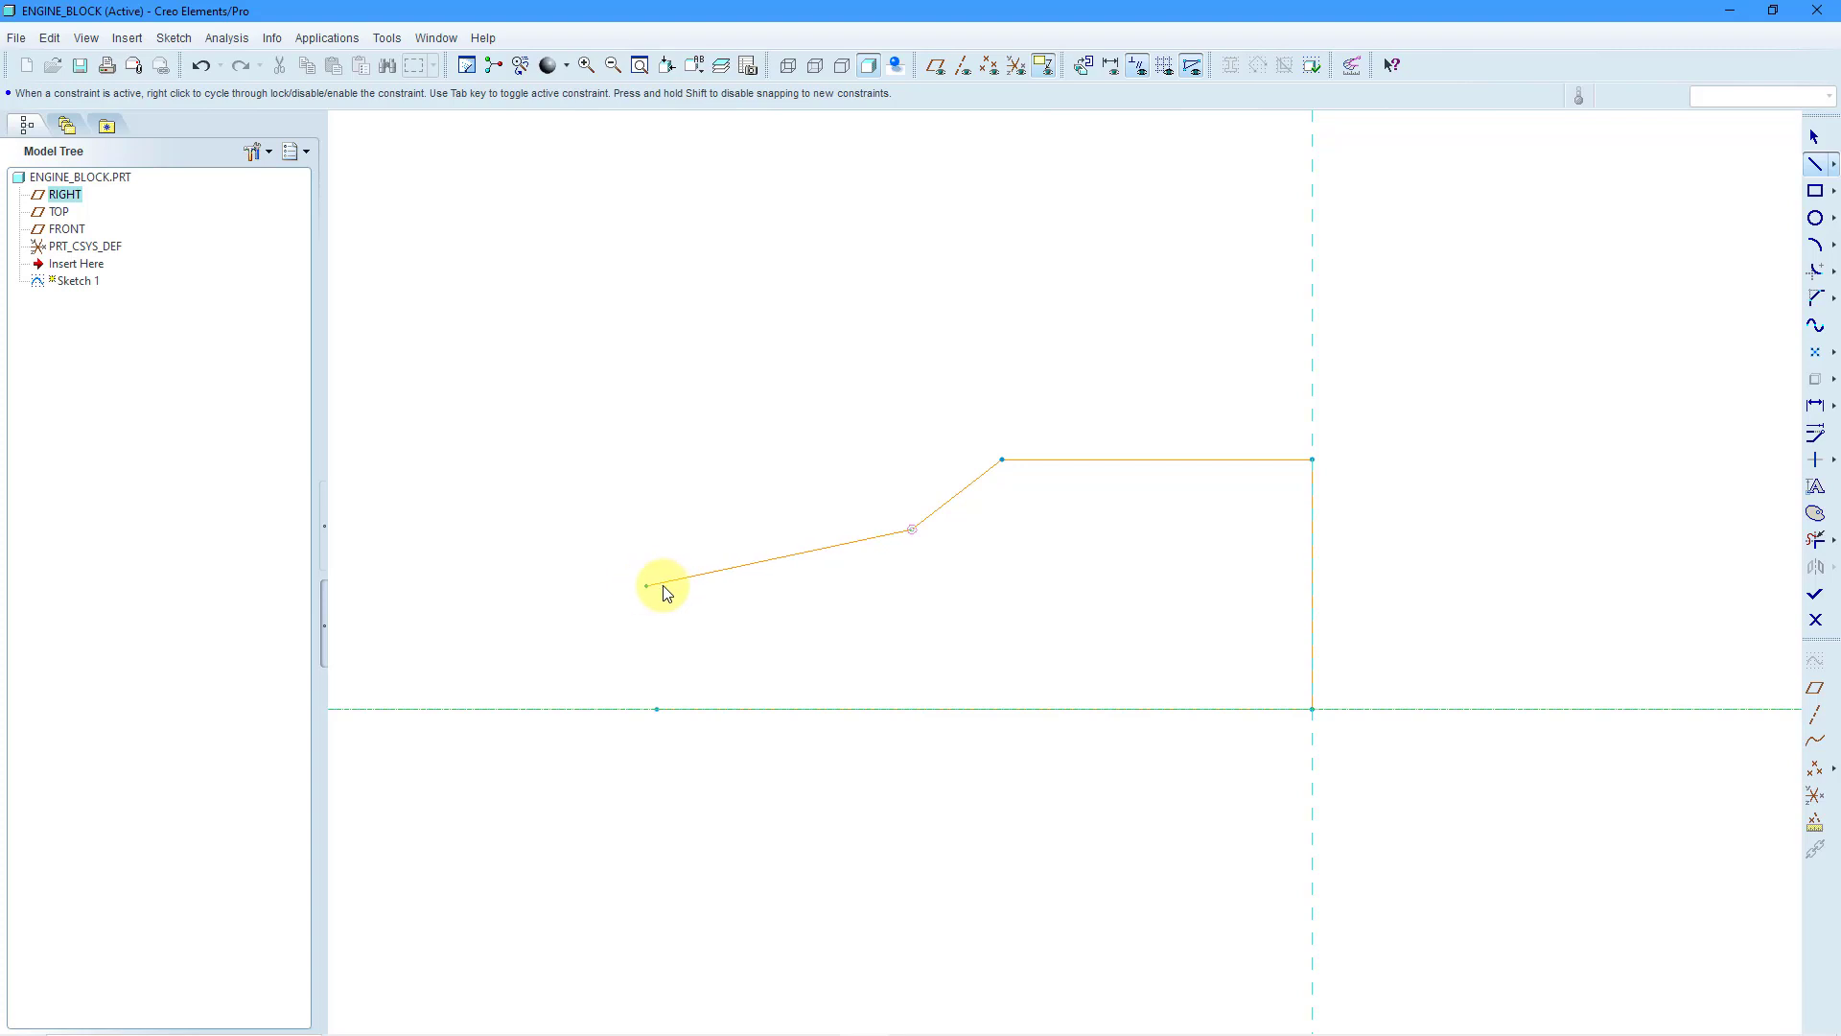
pyautogui.click(668, 581)
pyautogui.click(659, 579)
pyautogui.click(658, 709)
pyautogui.middleClick(874, 639)
pyautogui.middleClick(849, 633)
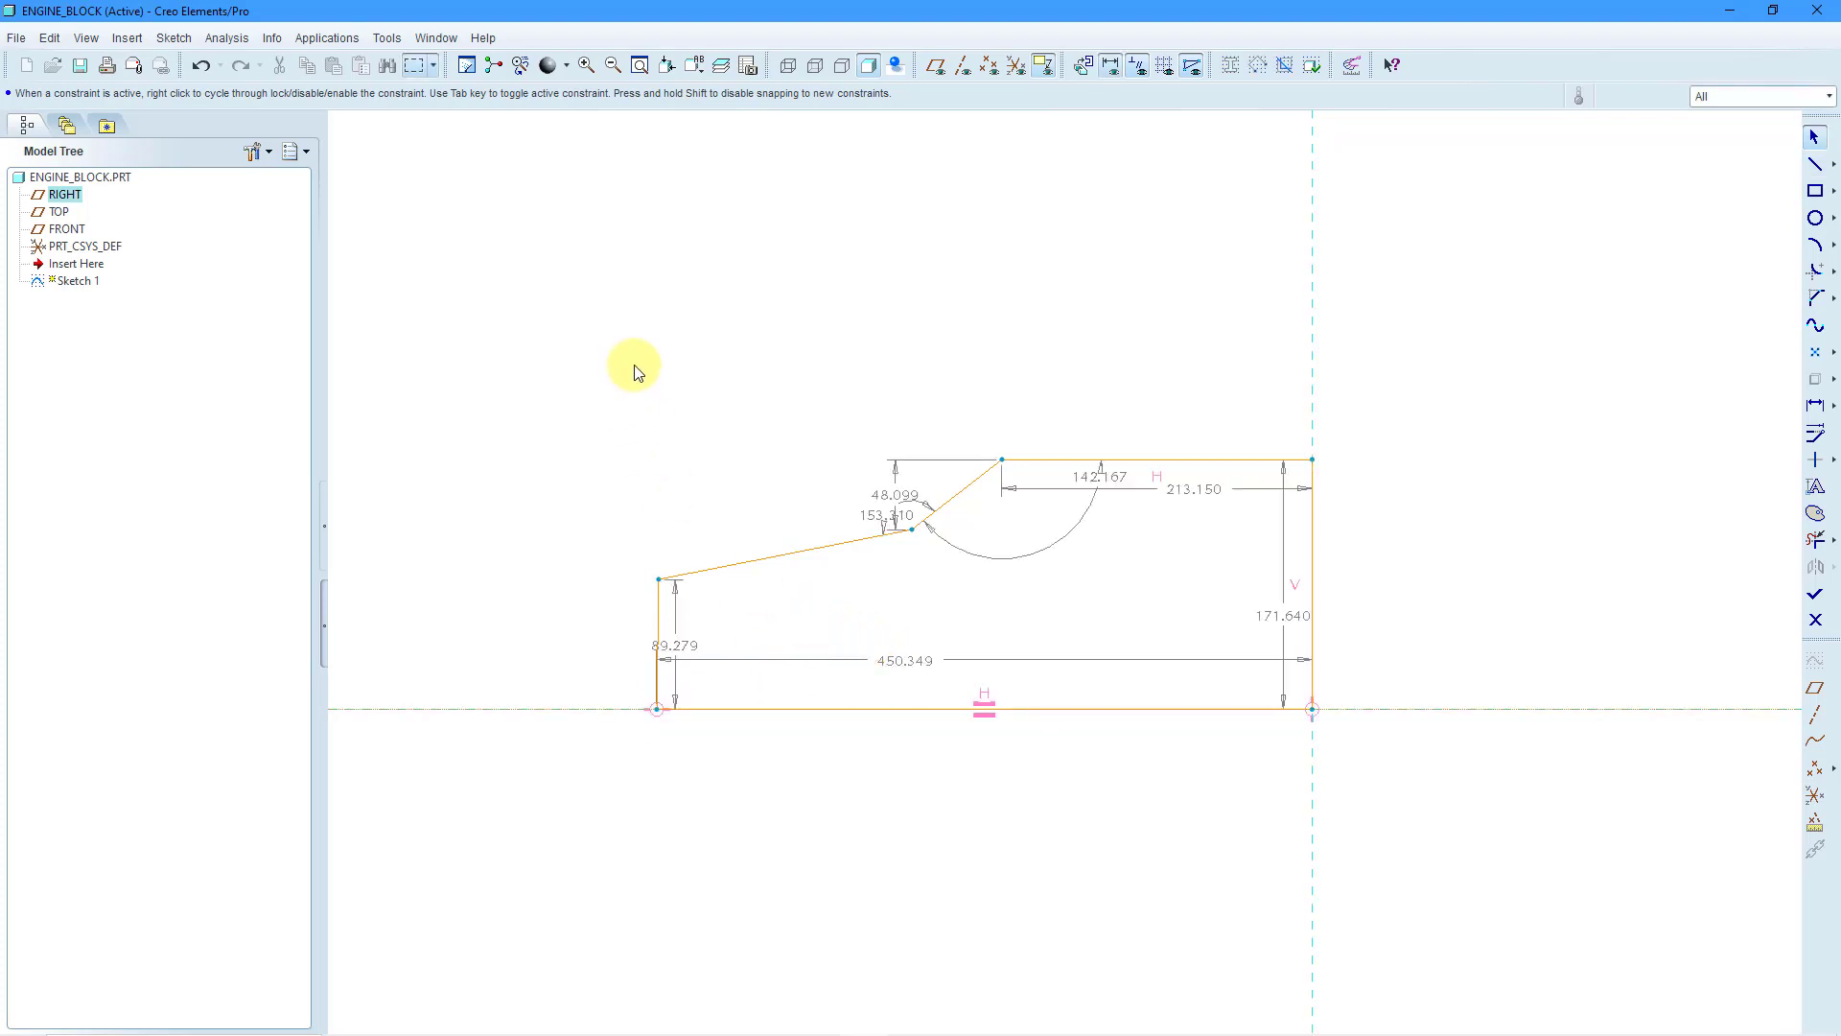
# Constrain the profile's short, nearly upright end edge to be vertical.
pyautogui.click(669, 625)
pyautogui.rightClick(588, 372)
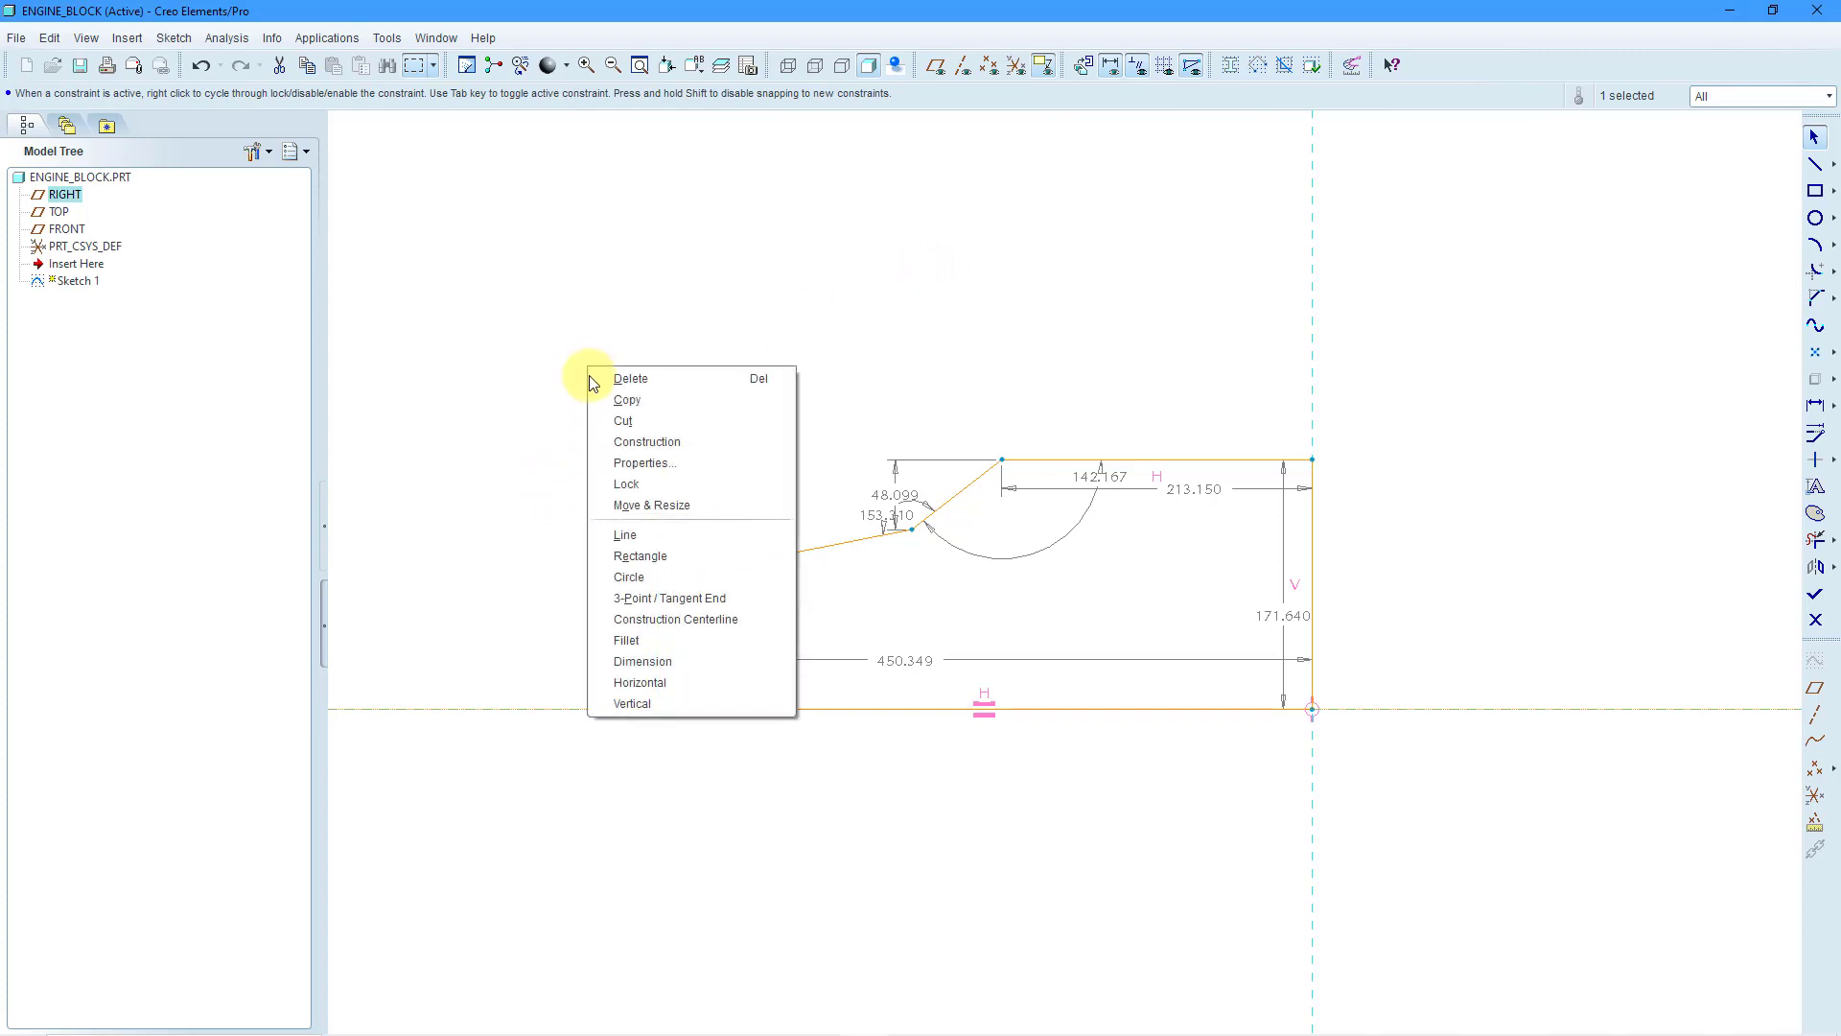
pyautogui.click(669, 701)
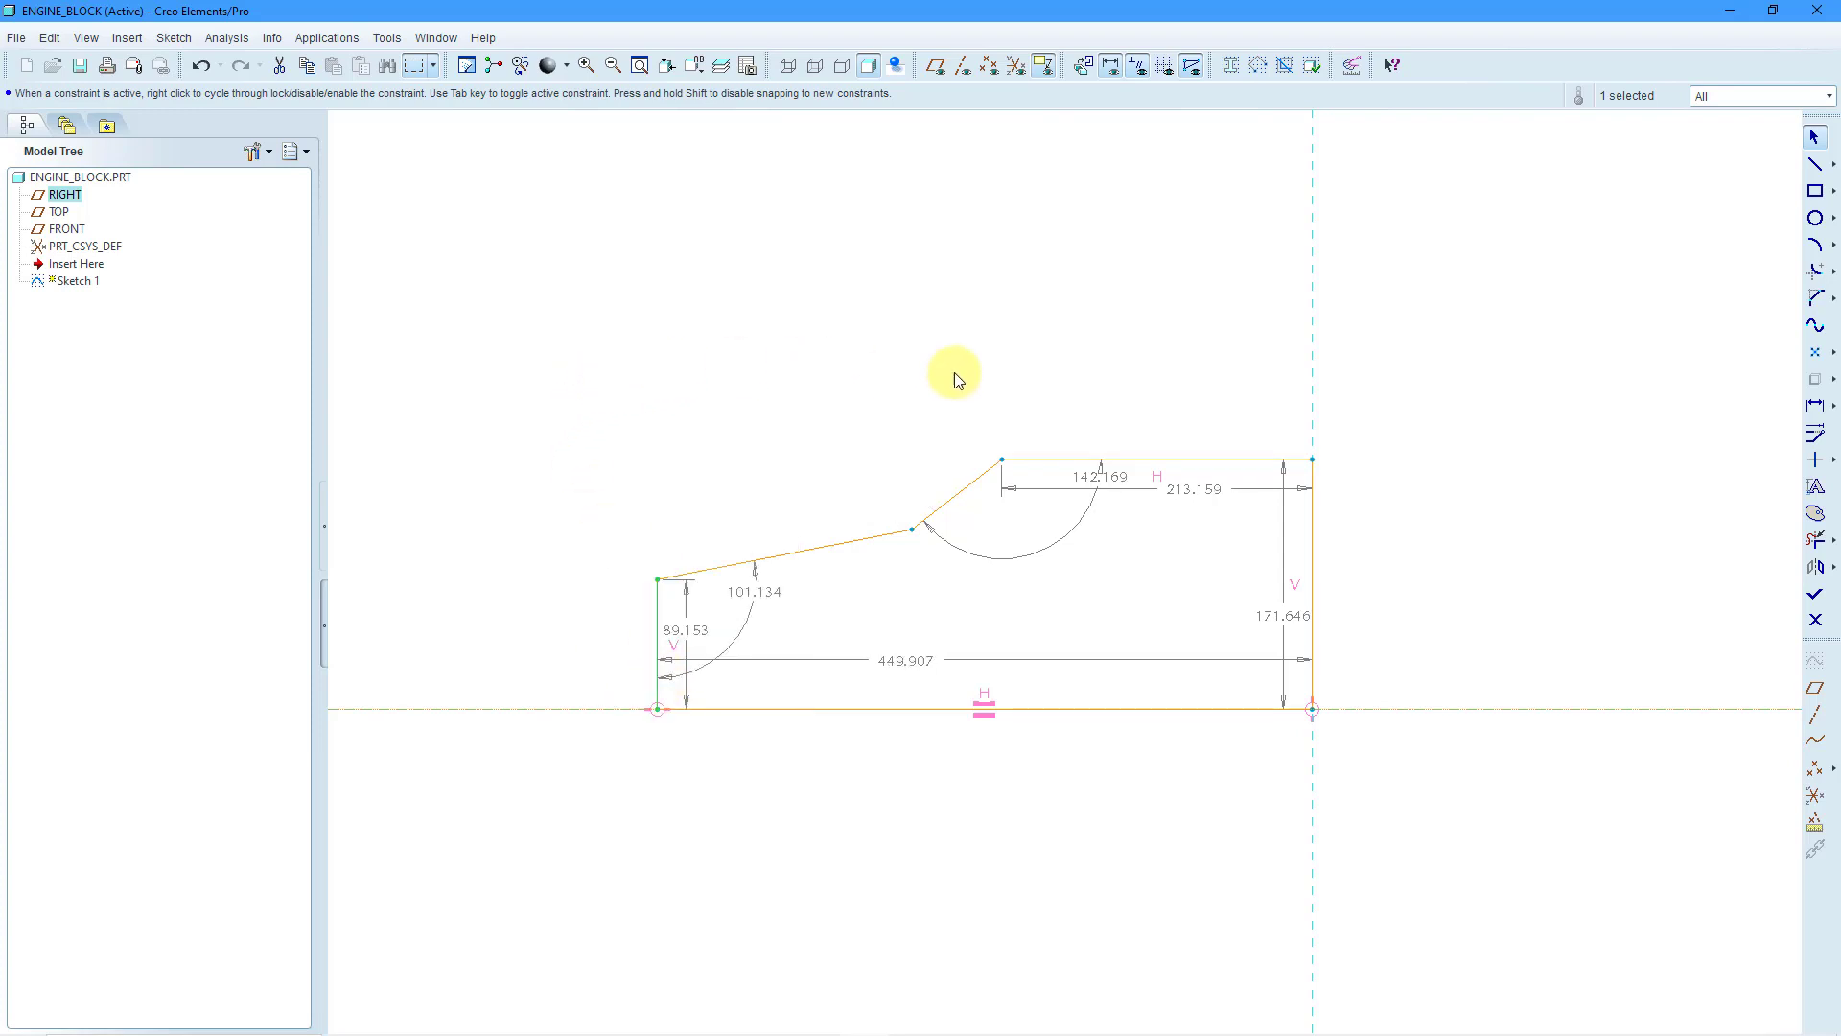
# Add a diameter dimension from the profile's upper horizontal edge across the centerline and try to set it to 155 mm.
pyautogui.click(1816, 412)
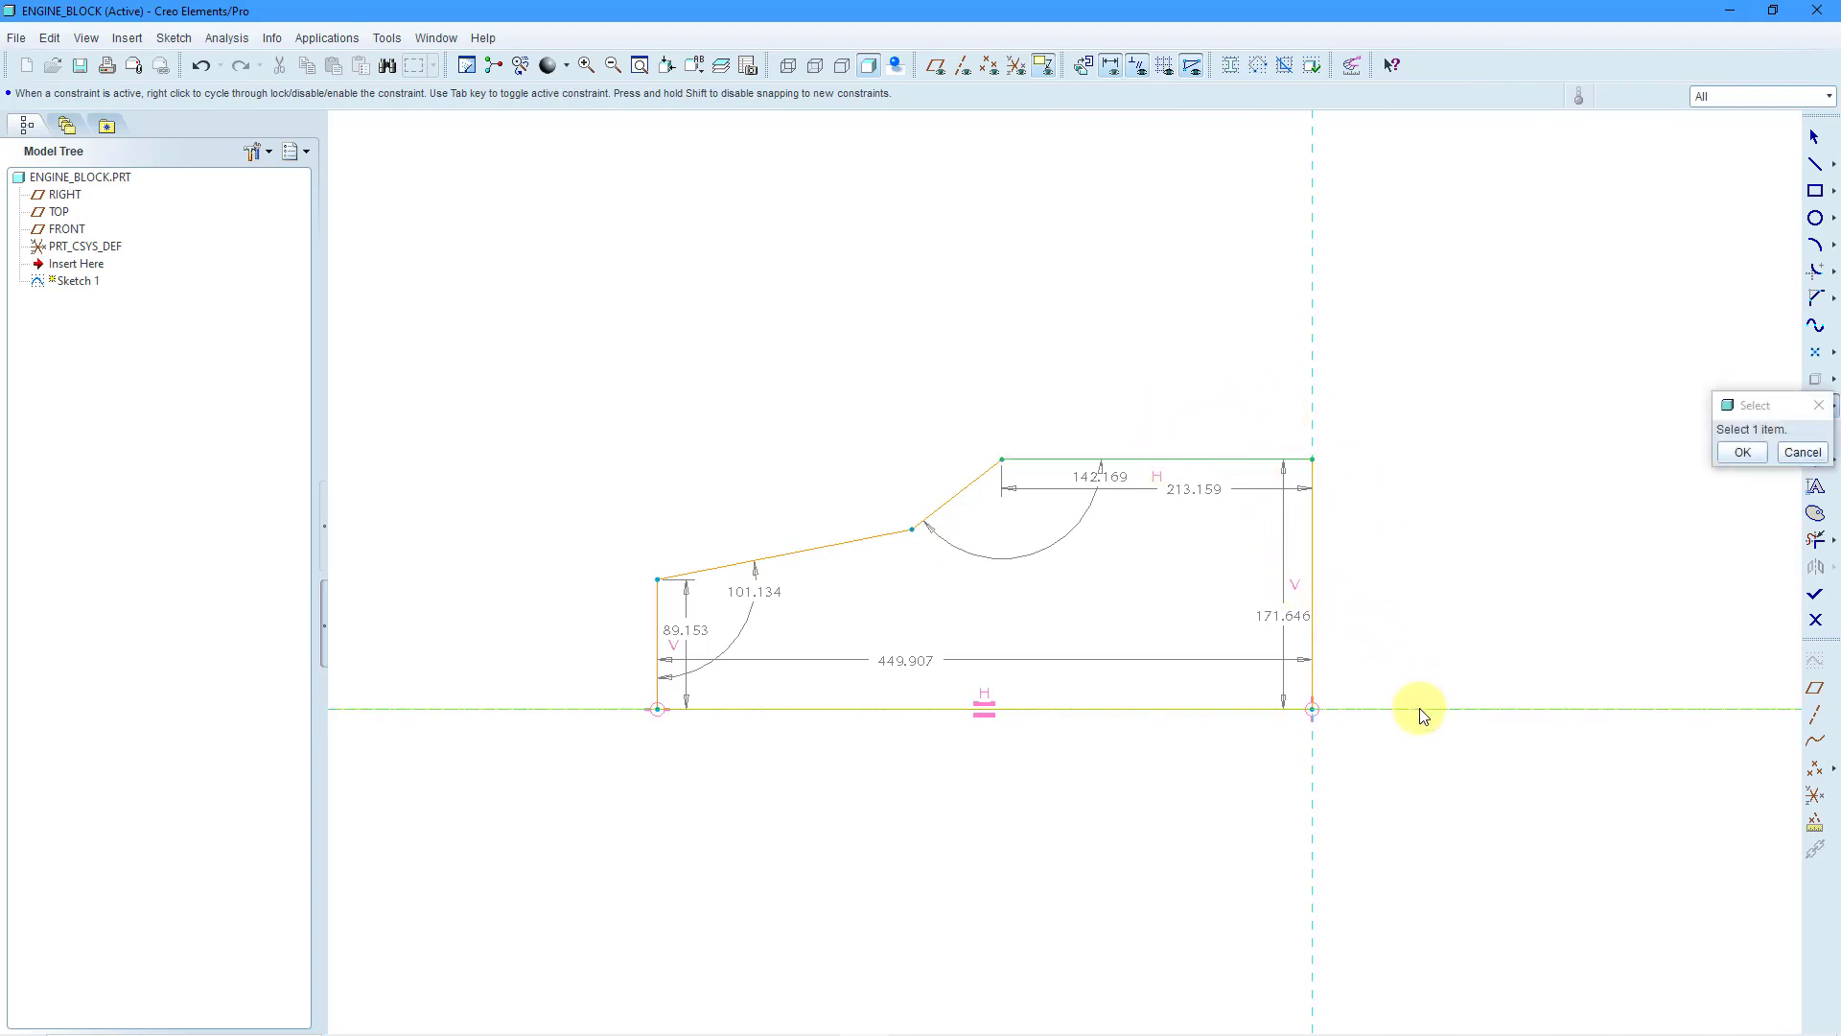
pyautogui.middleClick(1438, 629)
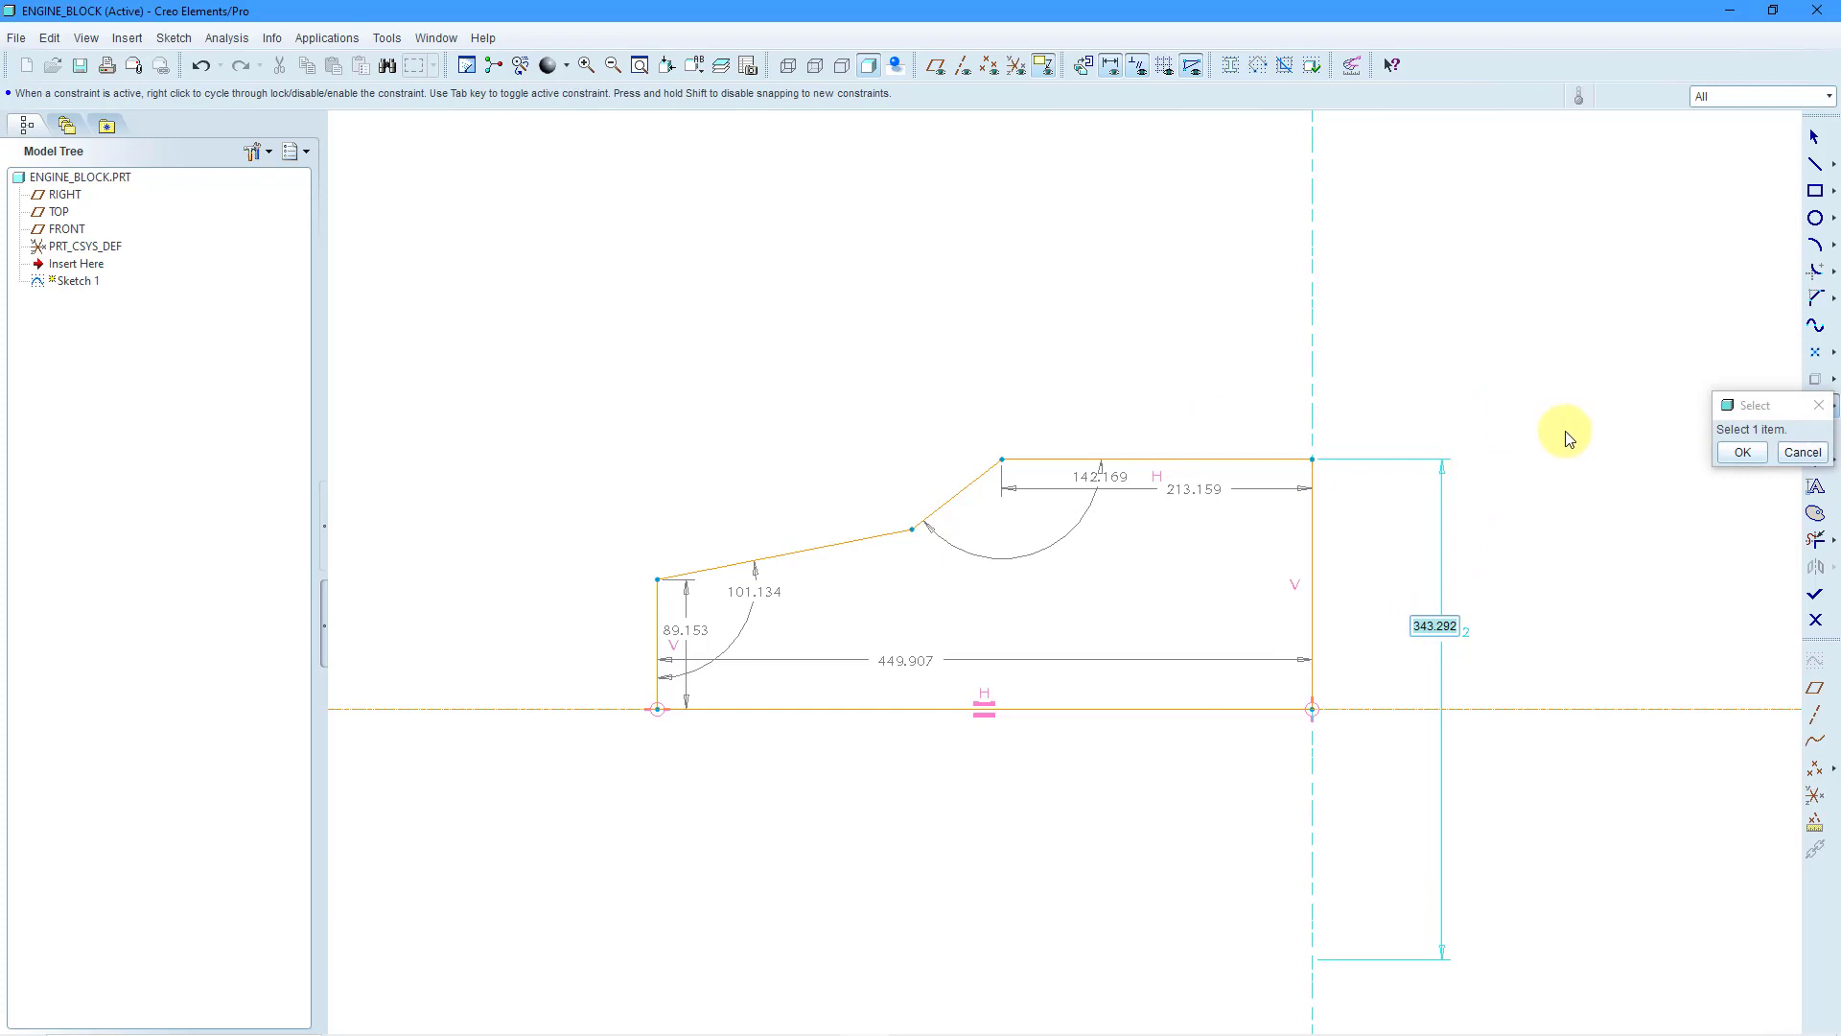
pyautogui.write('155')
pyautogui.press('Return')
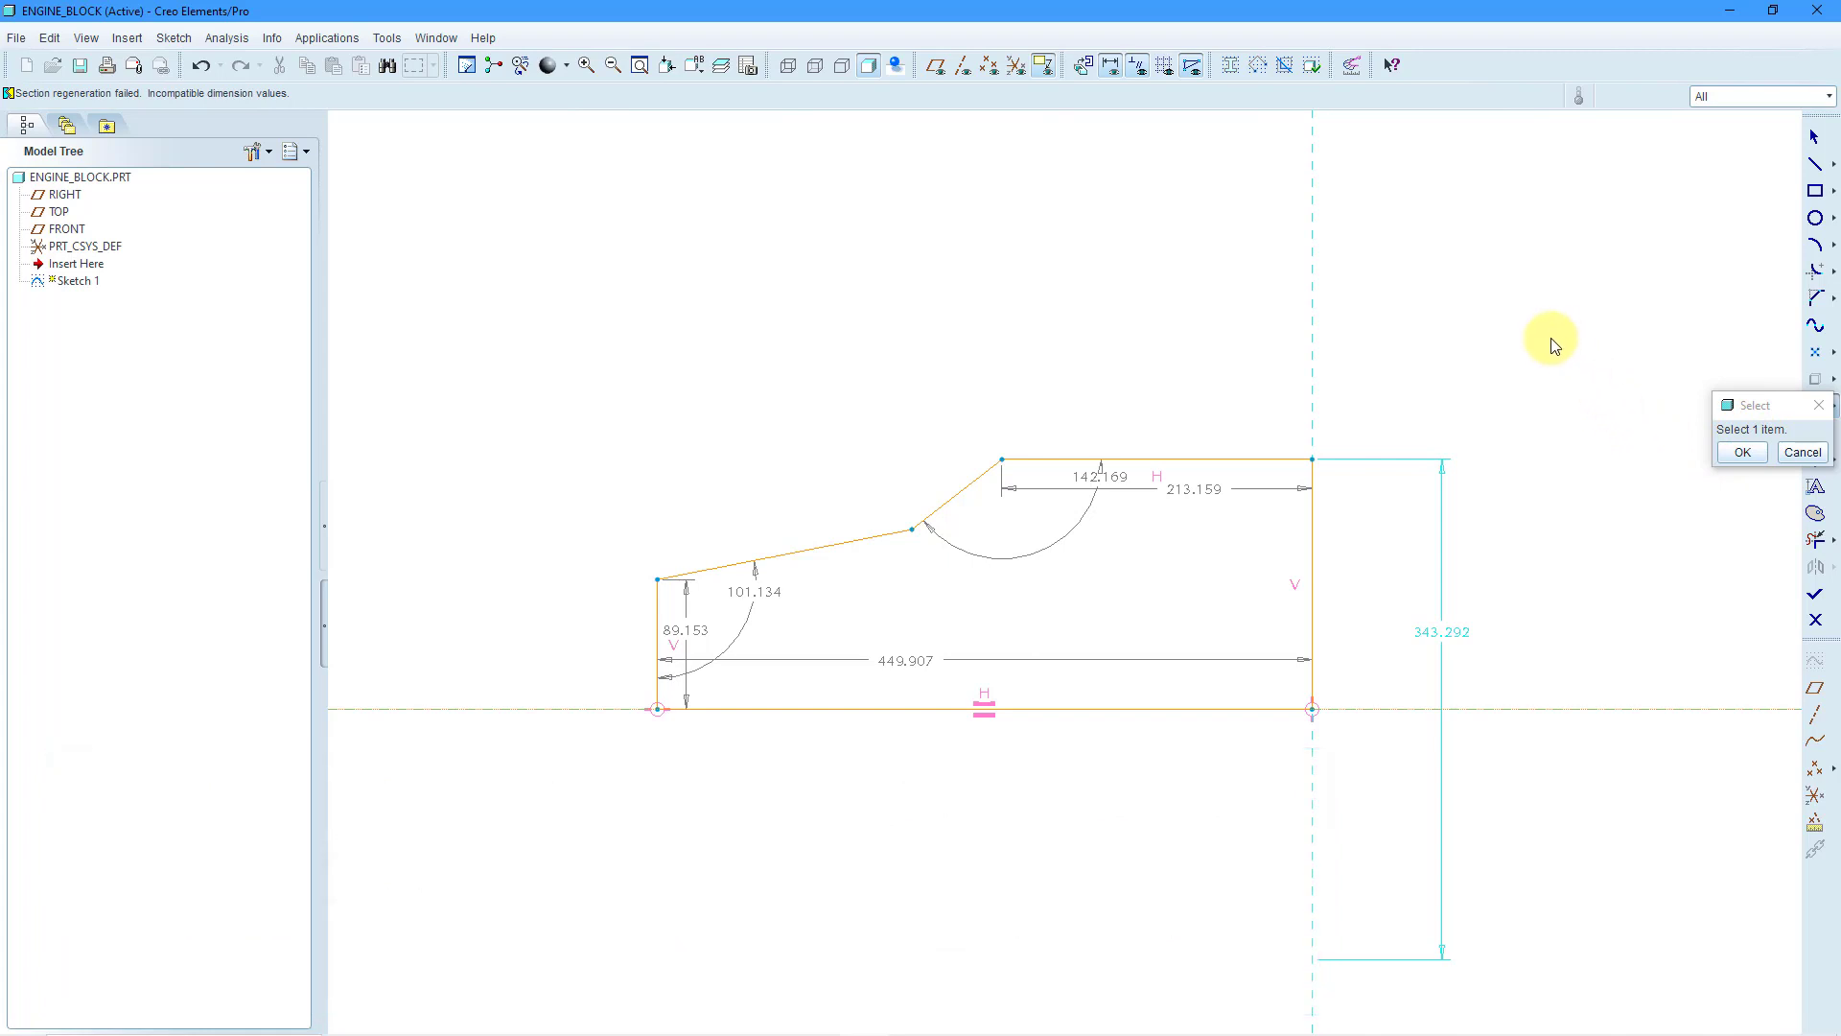
# Dimension the length of the profile's upper horizontal edge, accepting its current value.
pyautogui.click(1170, 459)
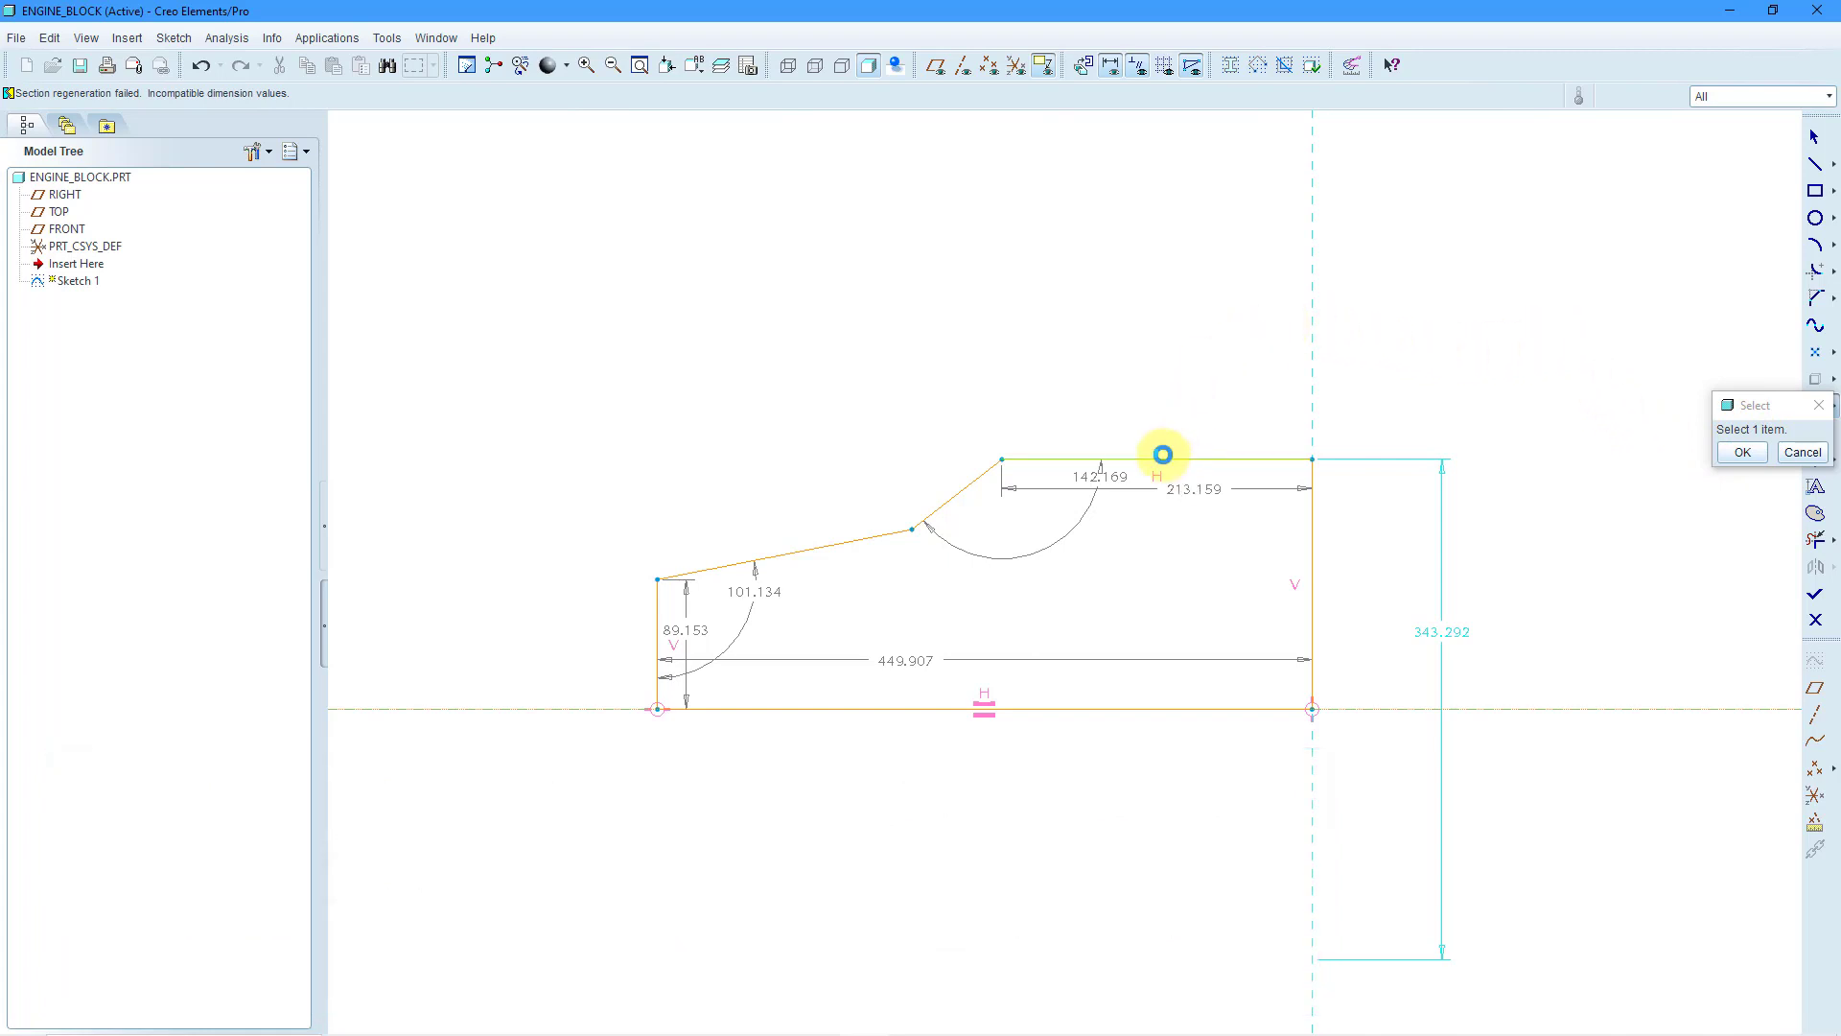
pyautogui.middleClick(1163, 383)
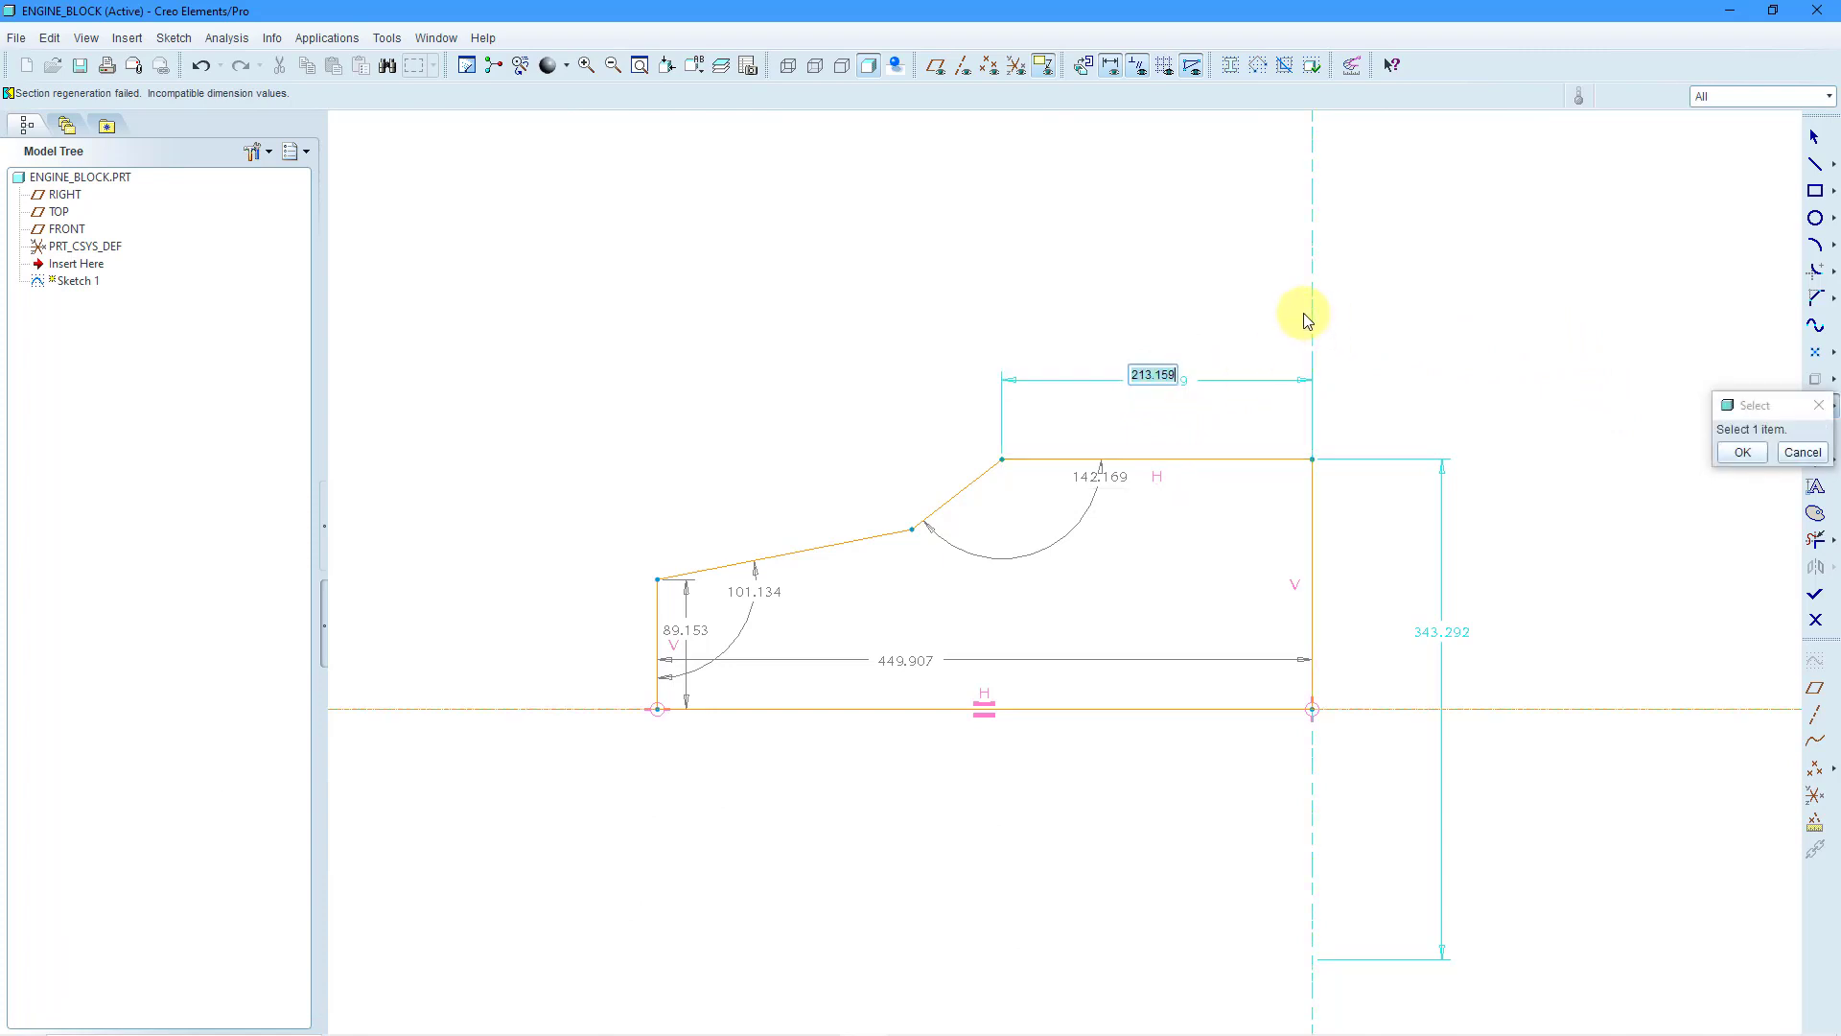
pyautogui.press('Return')
# Dimension the angle between the profile's gently sloped upper edge and its base line as 6 degrees.
pyautogui.click(873, 541)
pyautogui.click(906, 709)
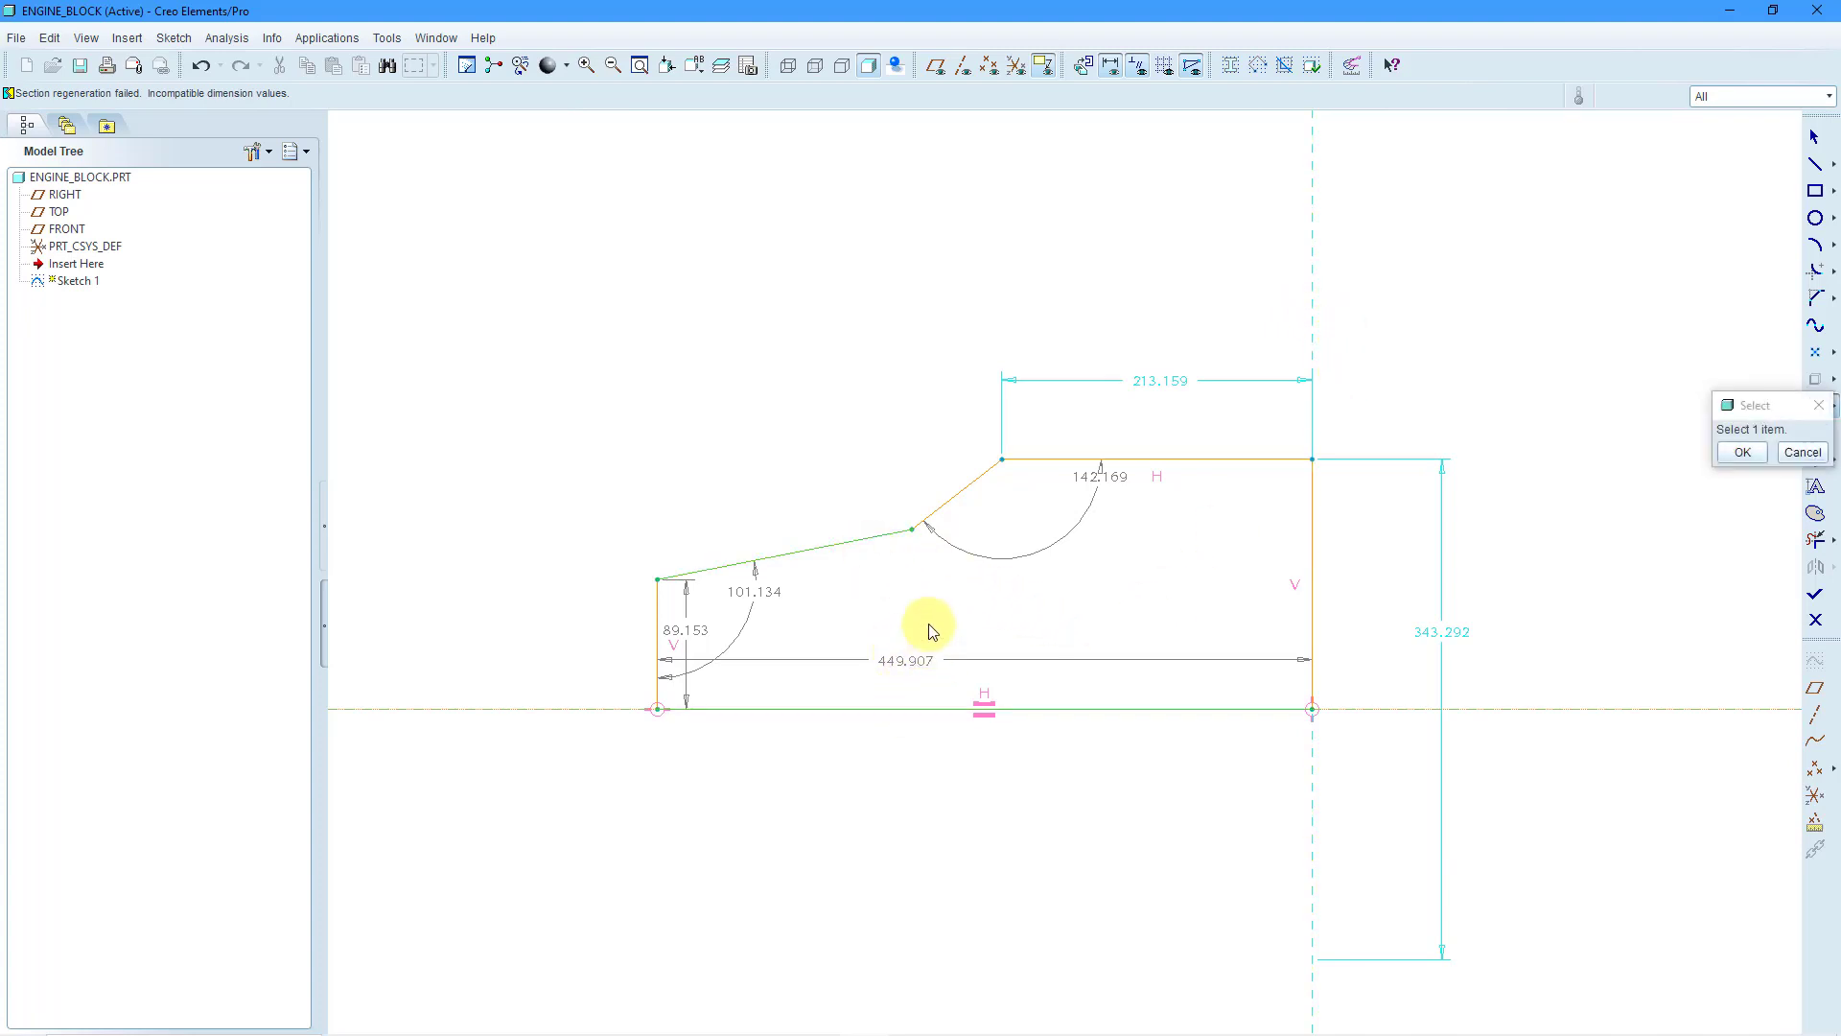
pyautogui.middleClick(931, 628)
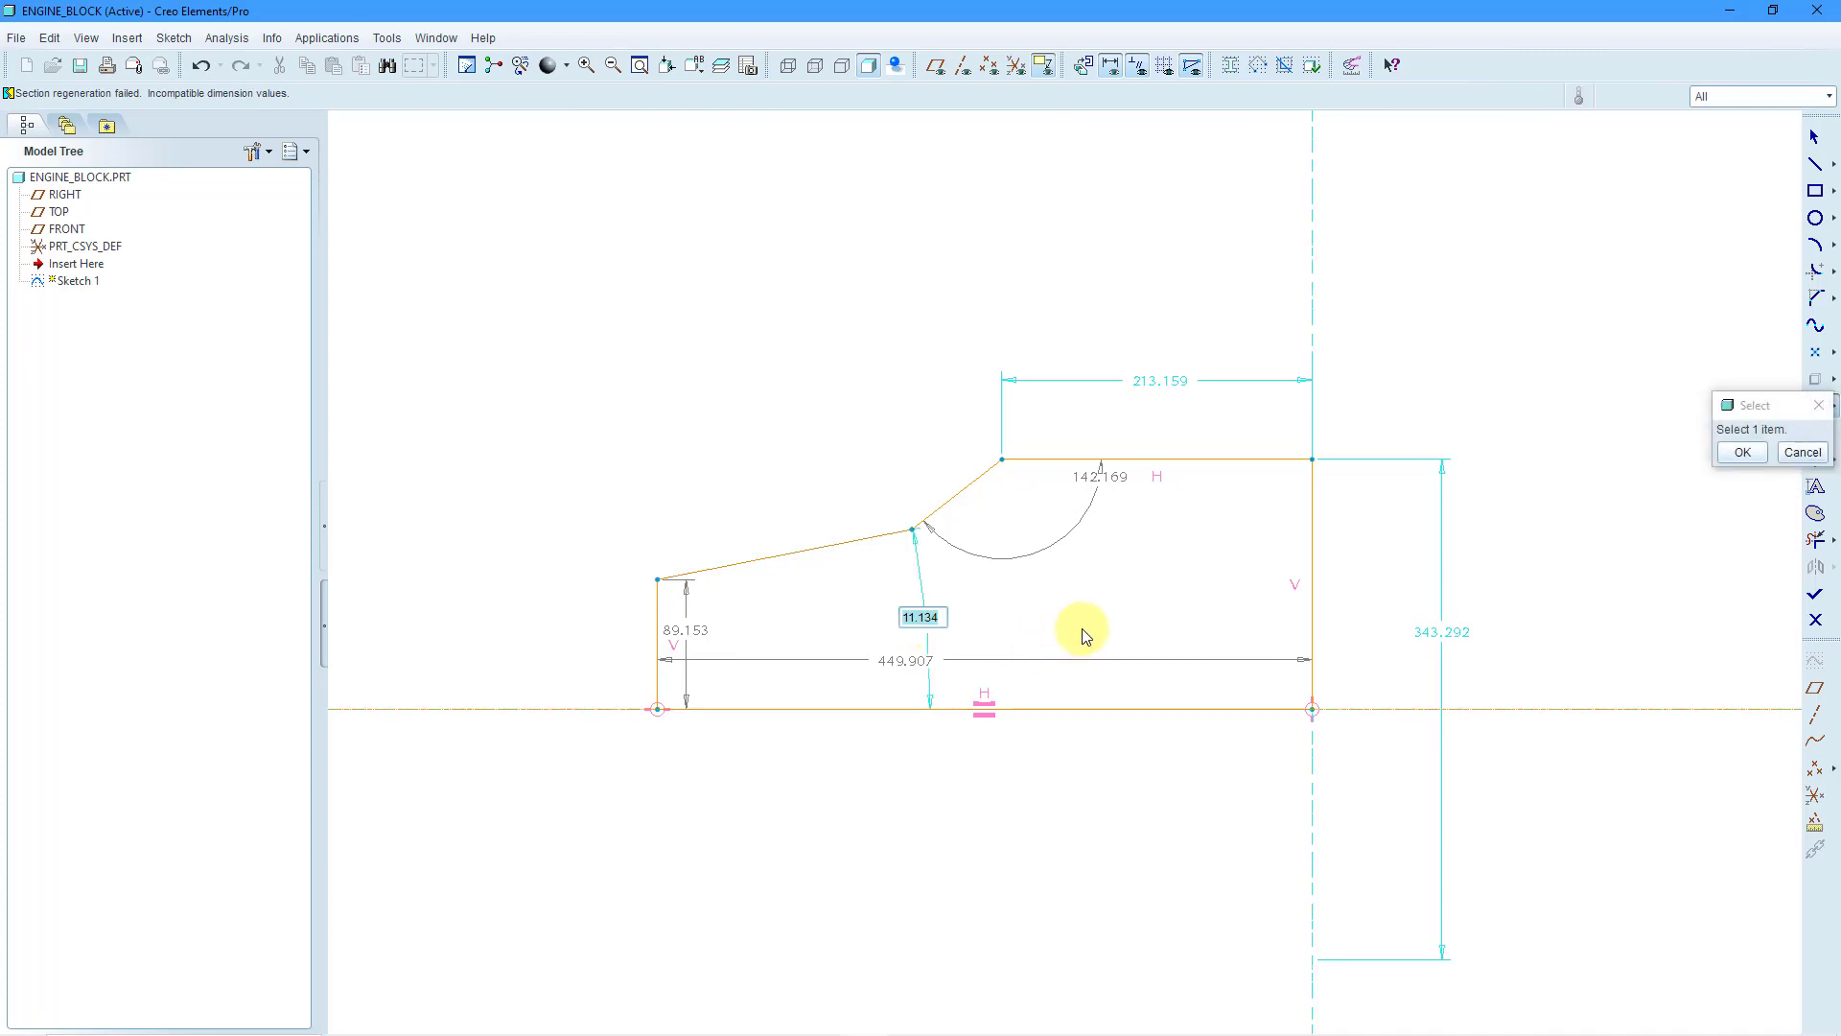
pyautogui.write('6')
pyautogui.press('Return')
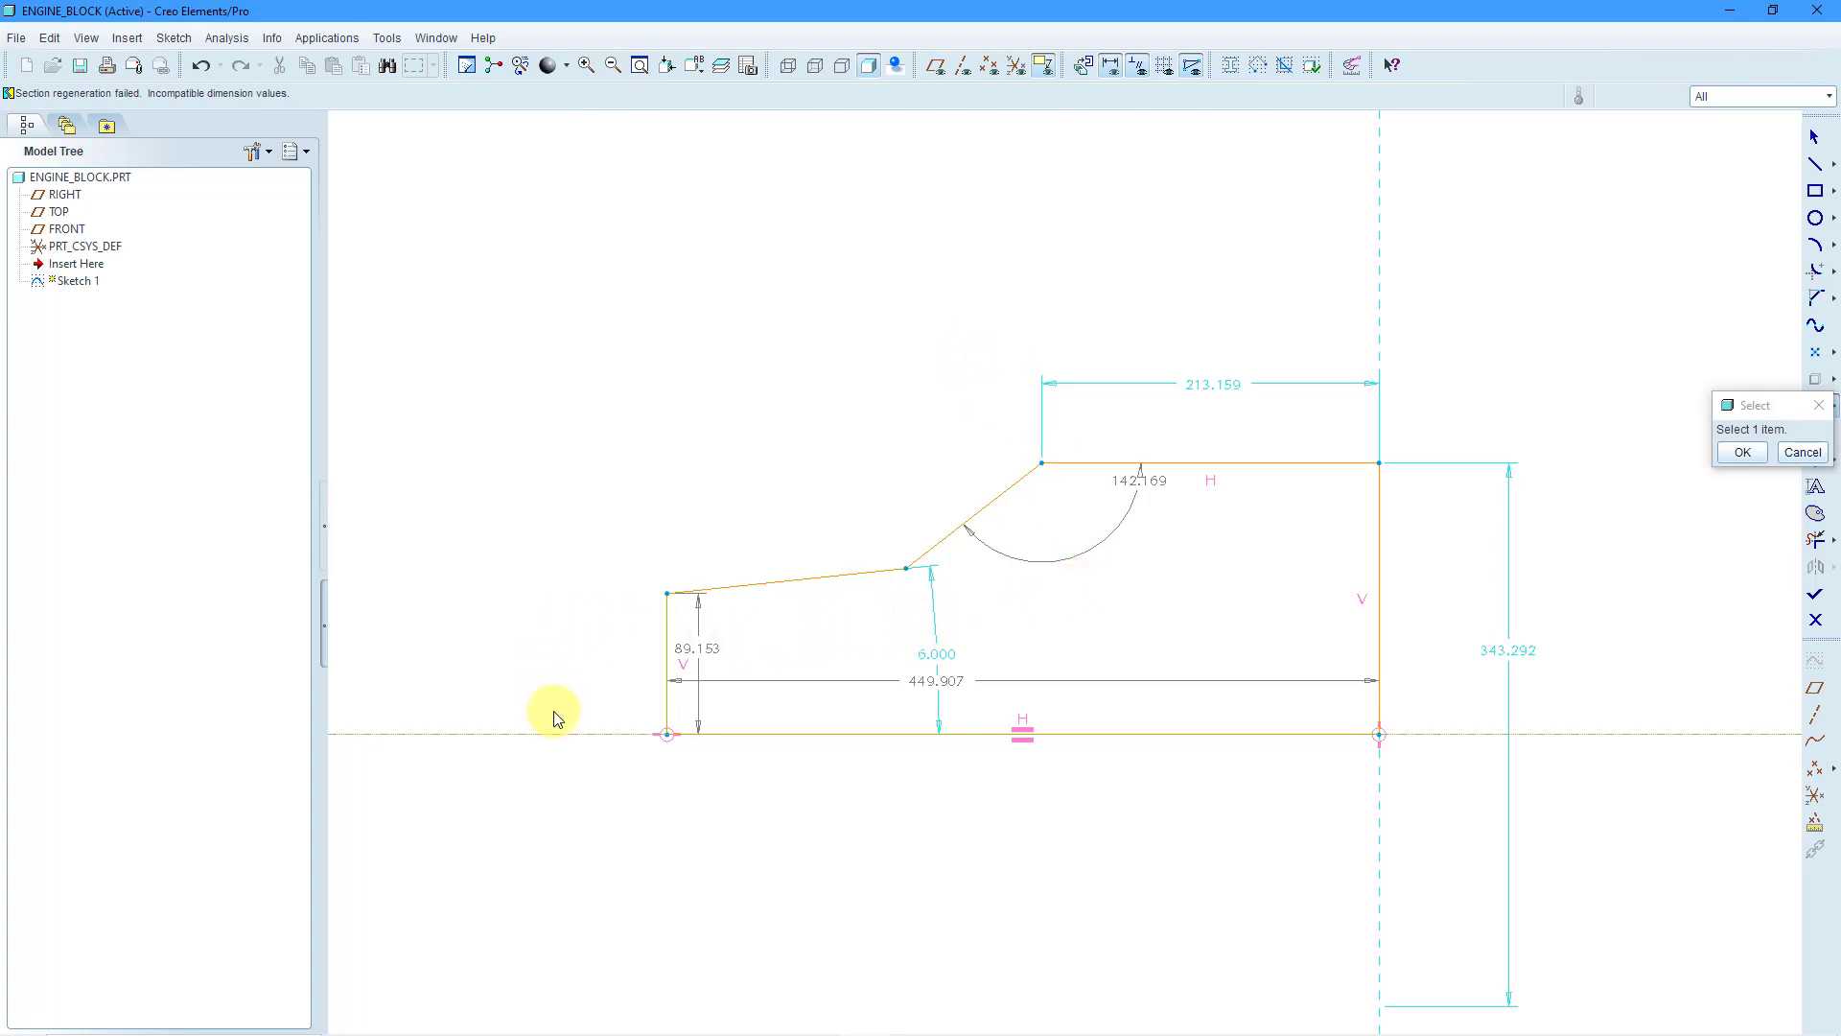
# Add a diameter dimension across the centerline for the profile's short vertical end, accepting its current value.
pyautogui.click(669, 591)
pyautogui.middleClick(534, 664)
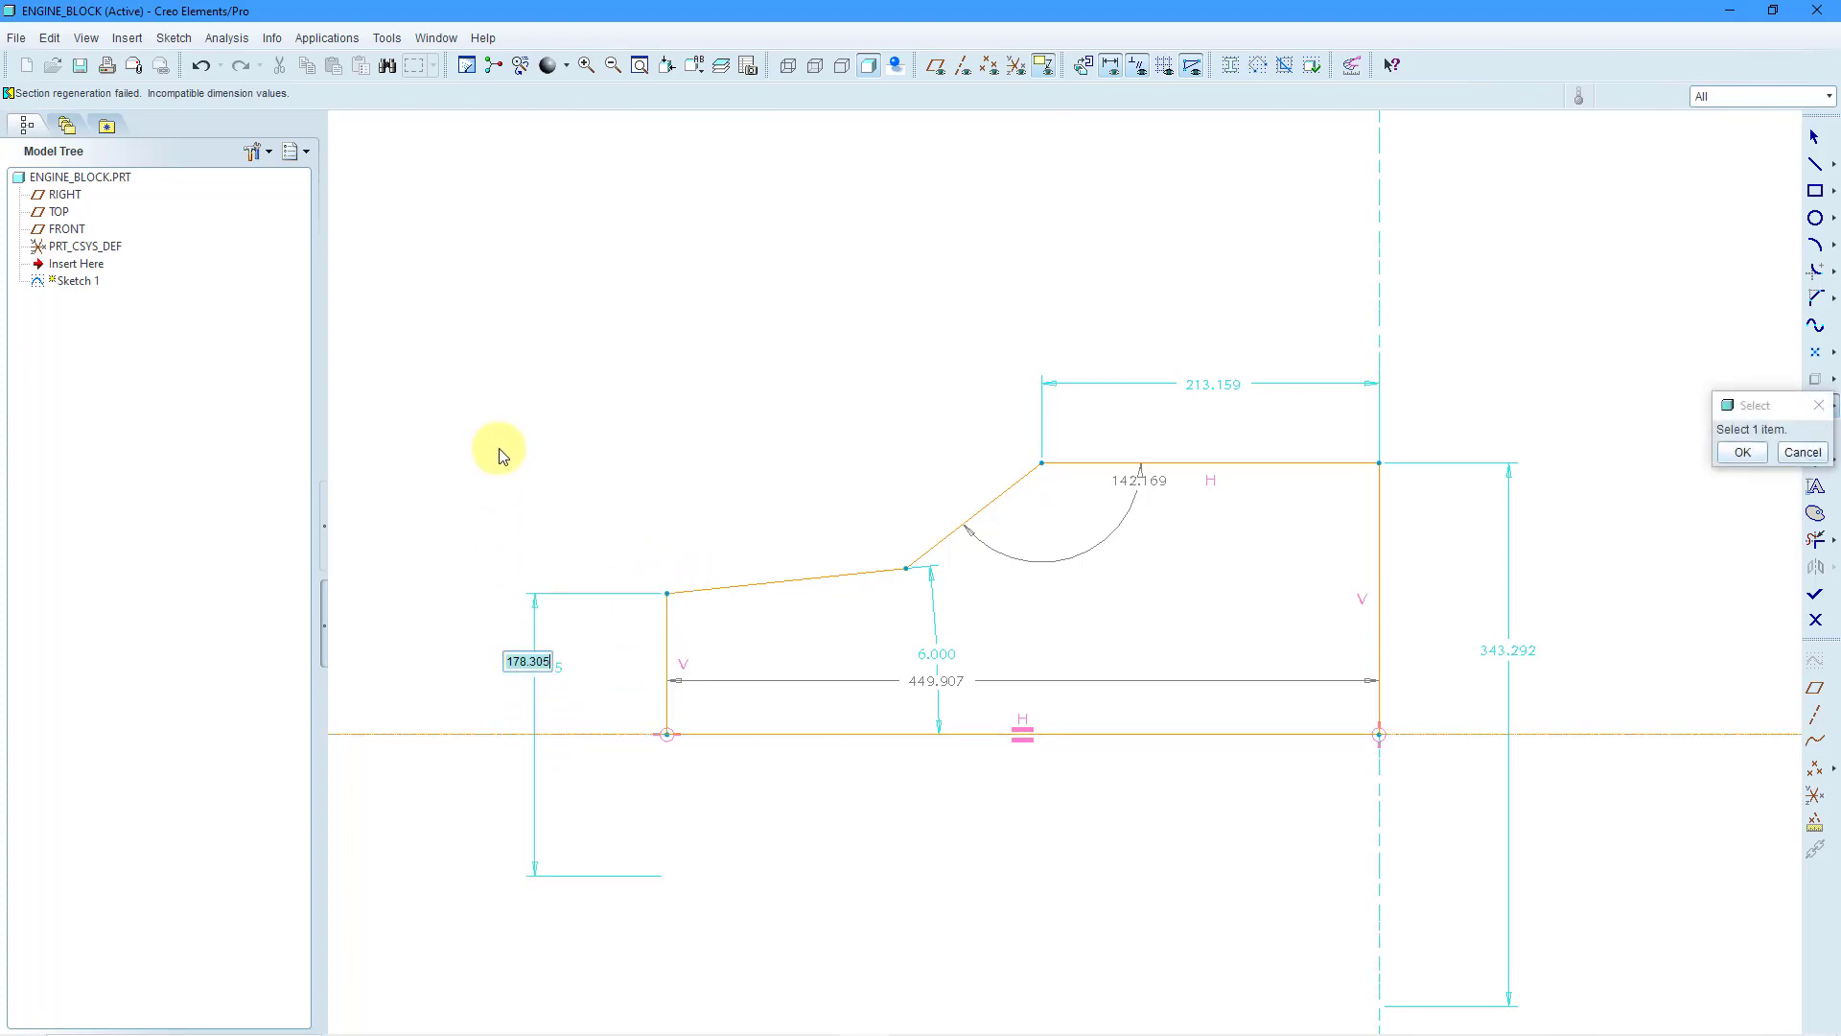
pyautogui.press('Return')
# Dimension the gently sloped edge's horizontal length at its current value and move the overall length dimension above the profile.
pyautogui.click(908, 569)
pyautogui.middleClick(777, 446)
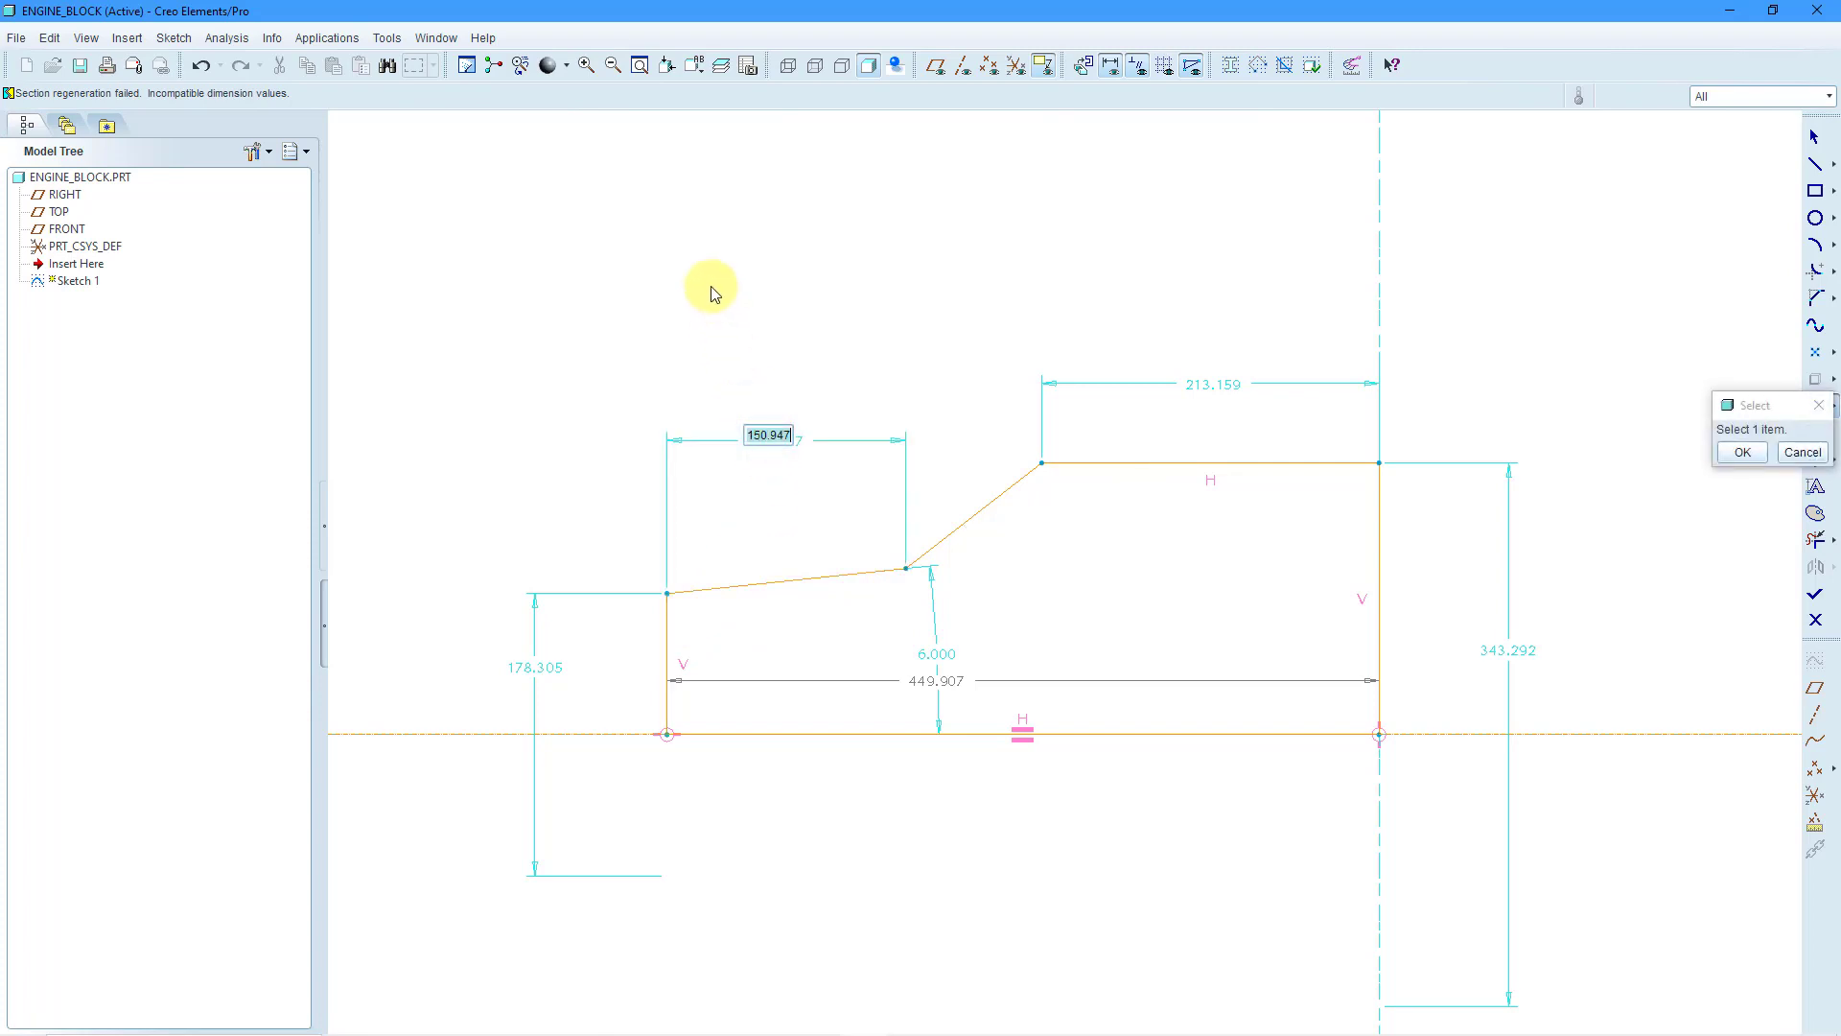
pyautogui.press('Return')
pyautogui.middleClick(743, 245)
pyautogui.moveTo(956, 683); pyautogui.dragTo(977, 305)
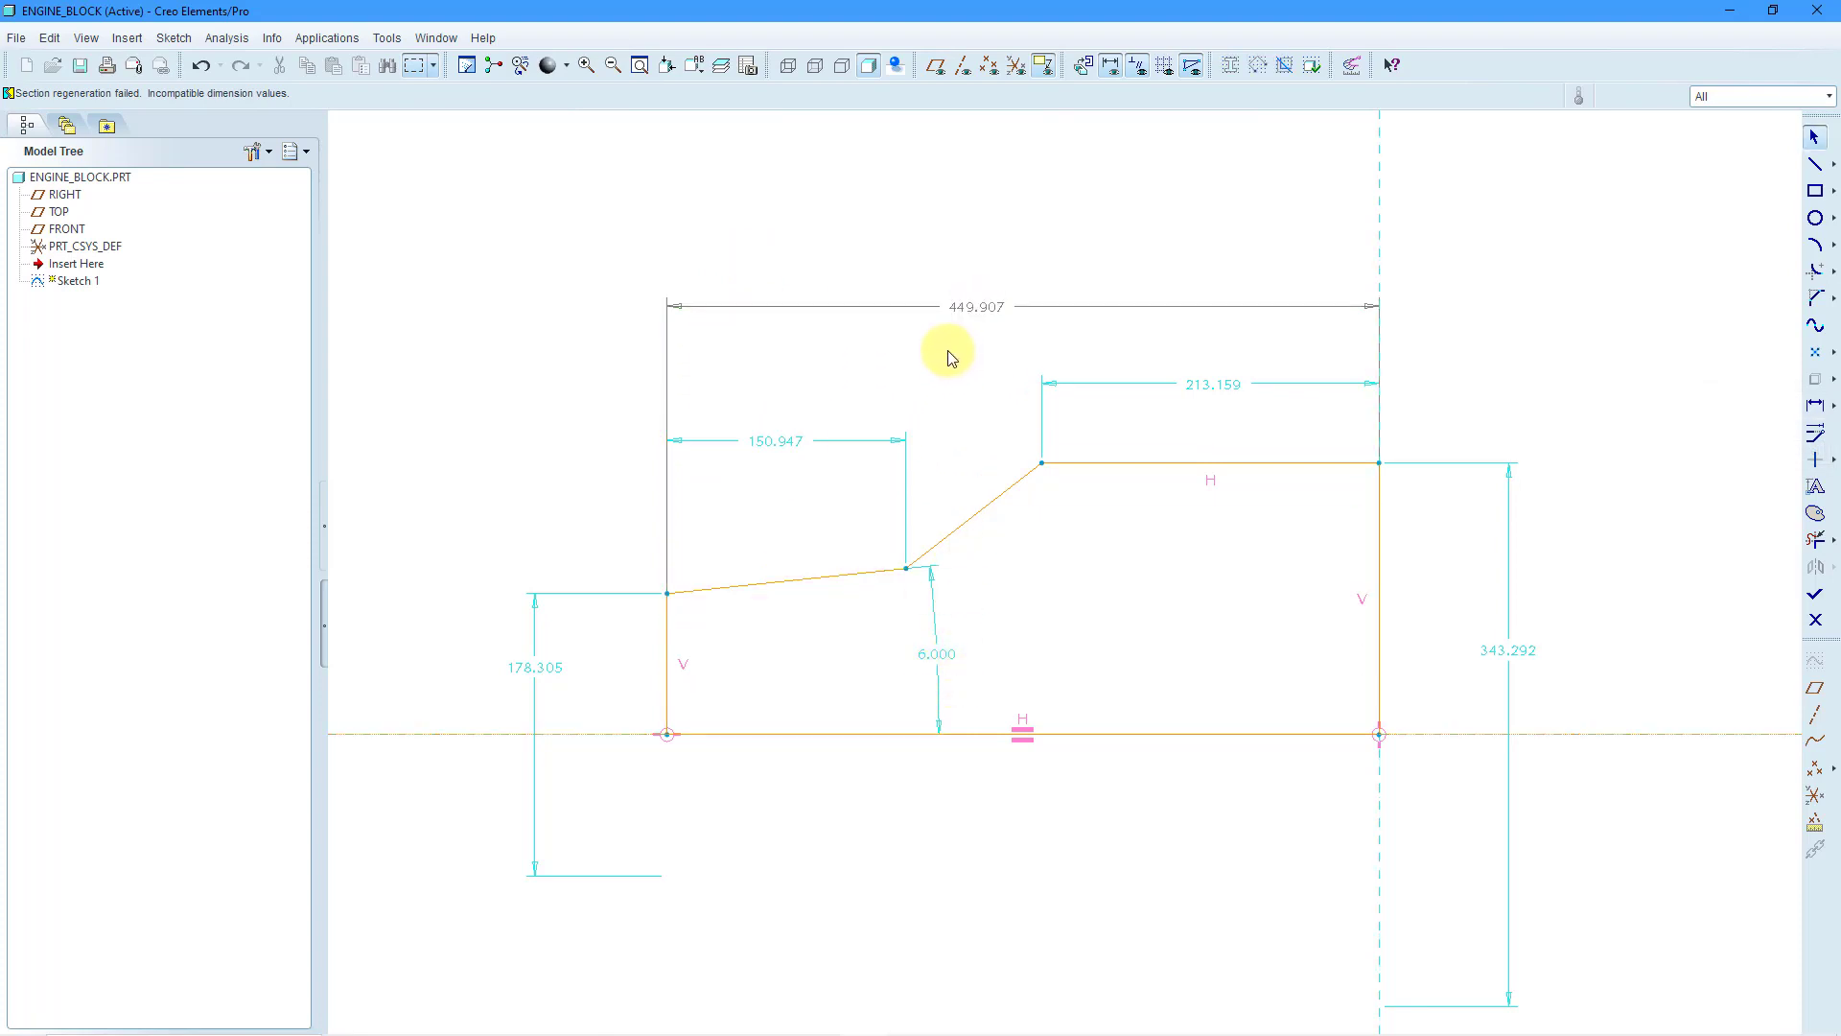
# Select all dimensions and scale the profile proportionally with Lock Scale by modifying the large-end diameter to 155 mm.
pyautogui.moveTo(410, 200)
pyautogui.mouseDown()
pyautogui.moveTo(570, 359)
pyautogui.moveTo(1237, 916)
pyautogui.moveTo(1551, 983)
pyautogui.moveTo(1578, 1011)
pyautogui.mouseUp()
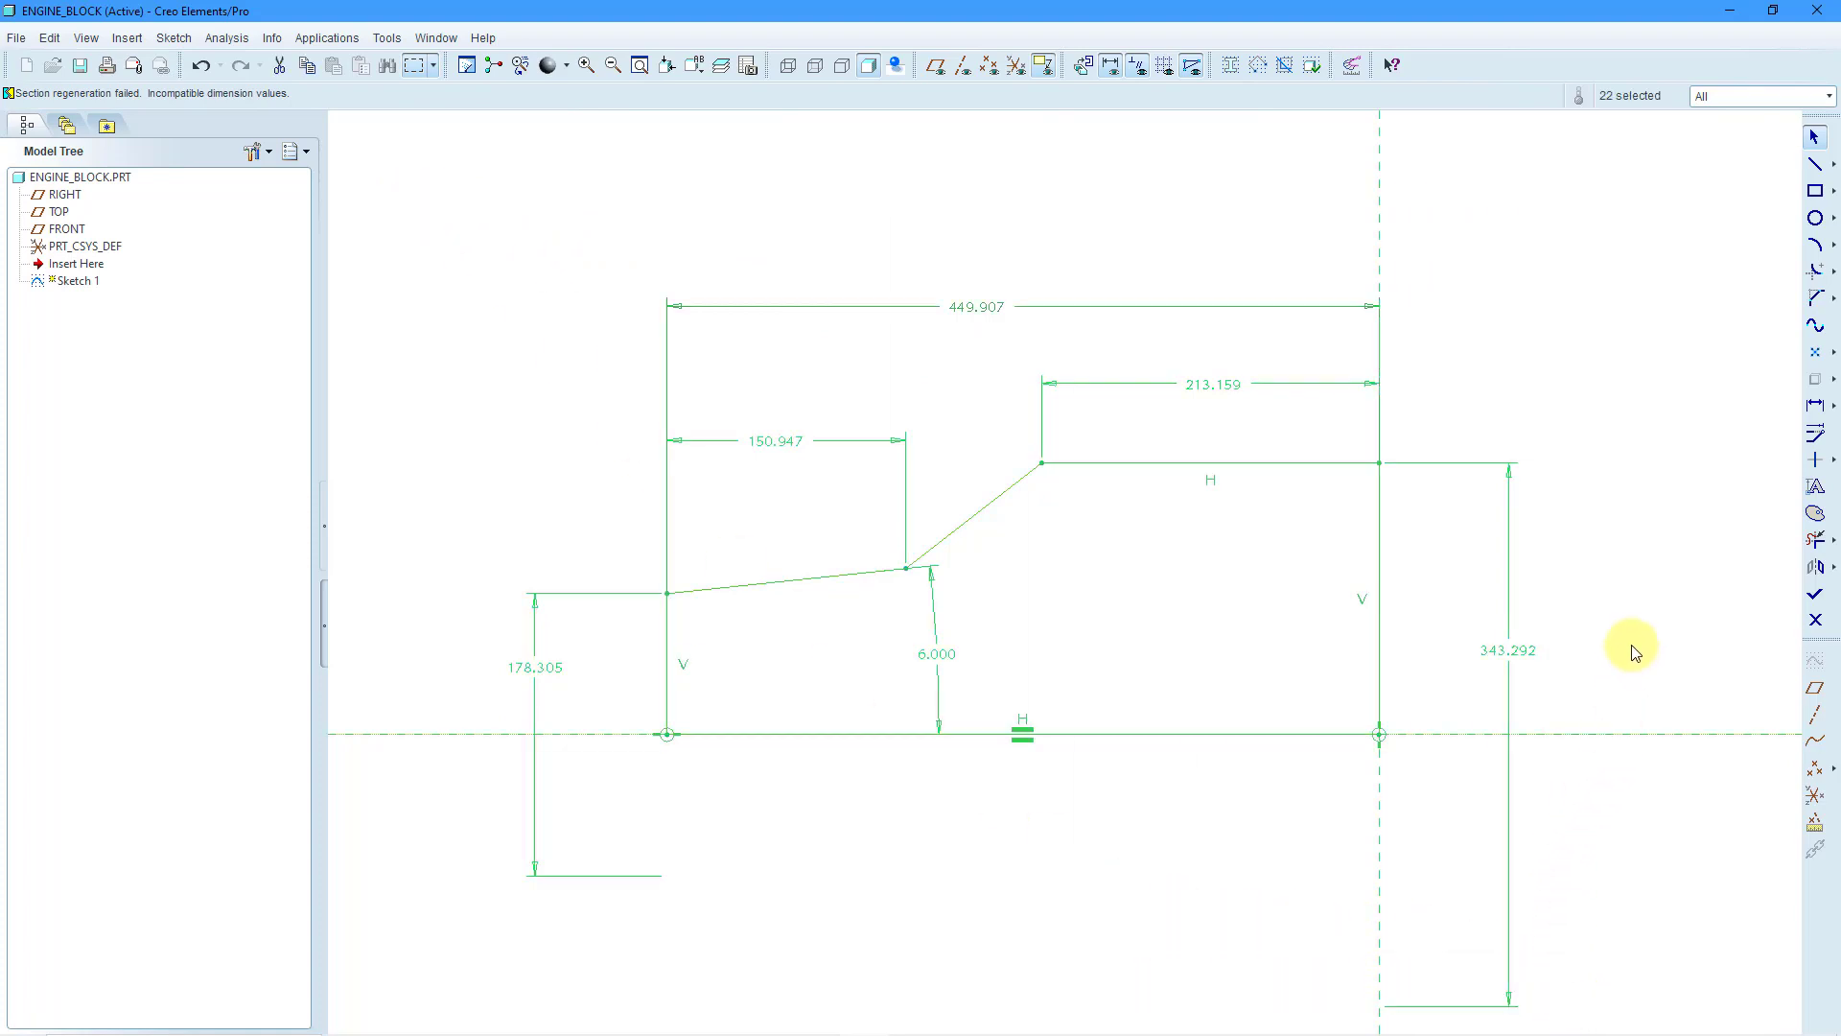
pyautogui.click(1818, 444)
pyautogui.moveTo(1736, 399); pyautogui.dragTo(1695, 234)
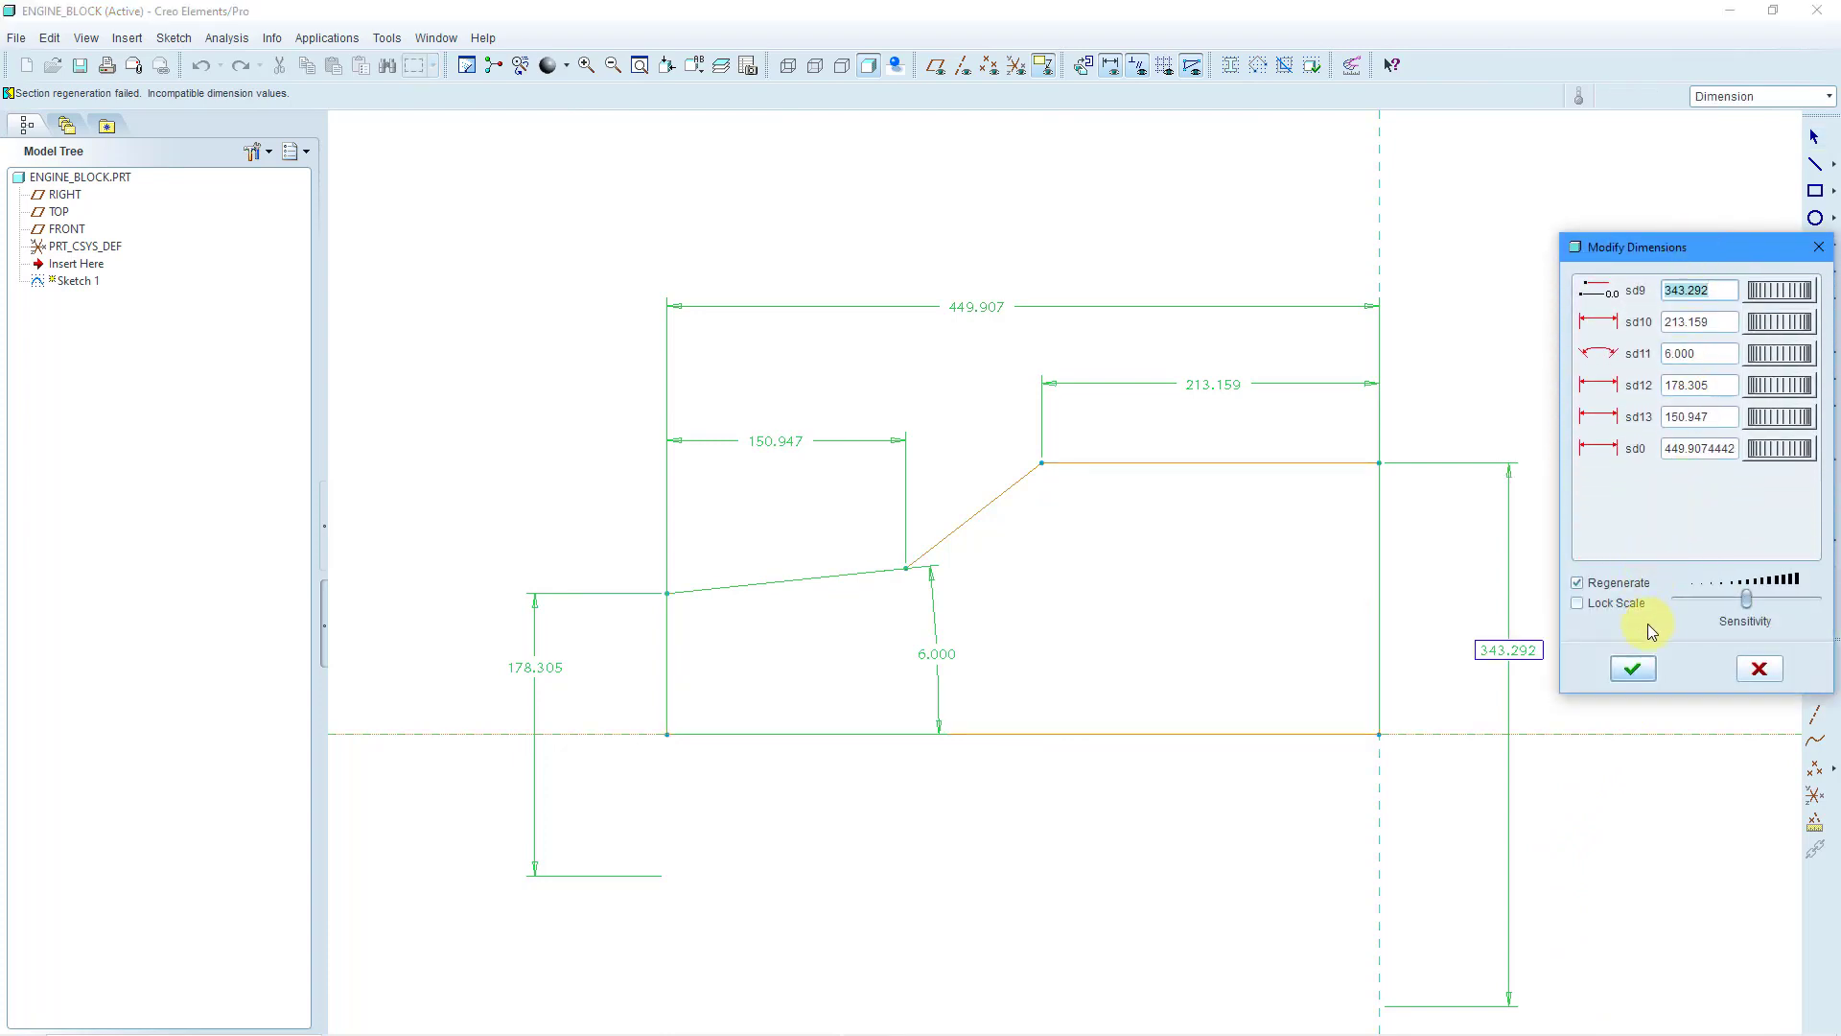
pyautogui.click(1579, 605)
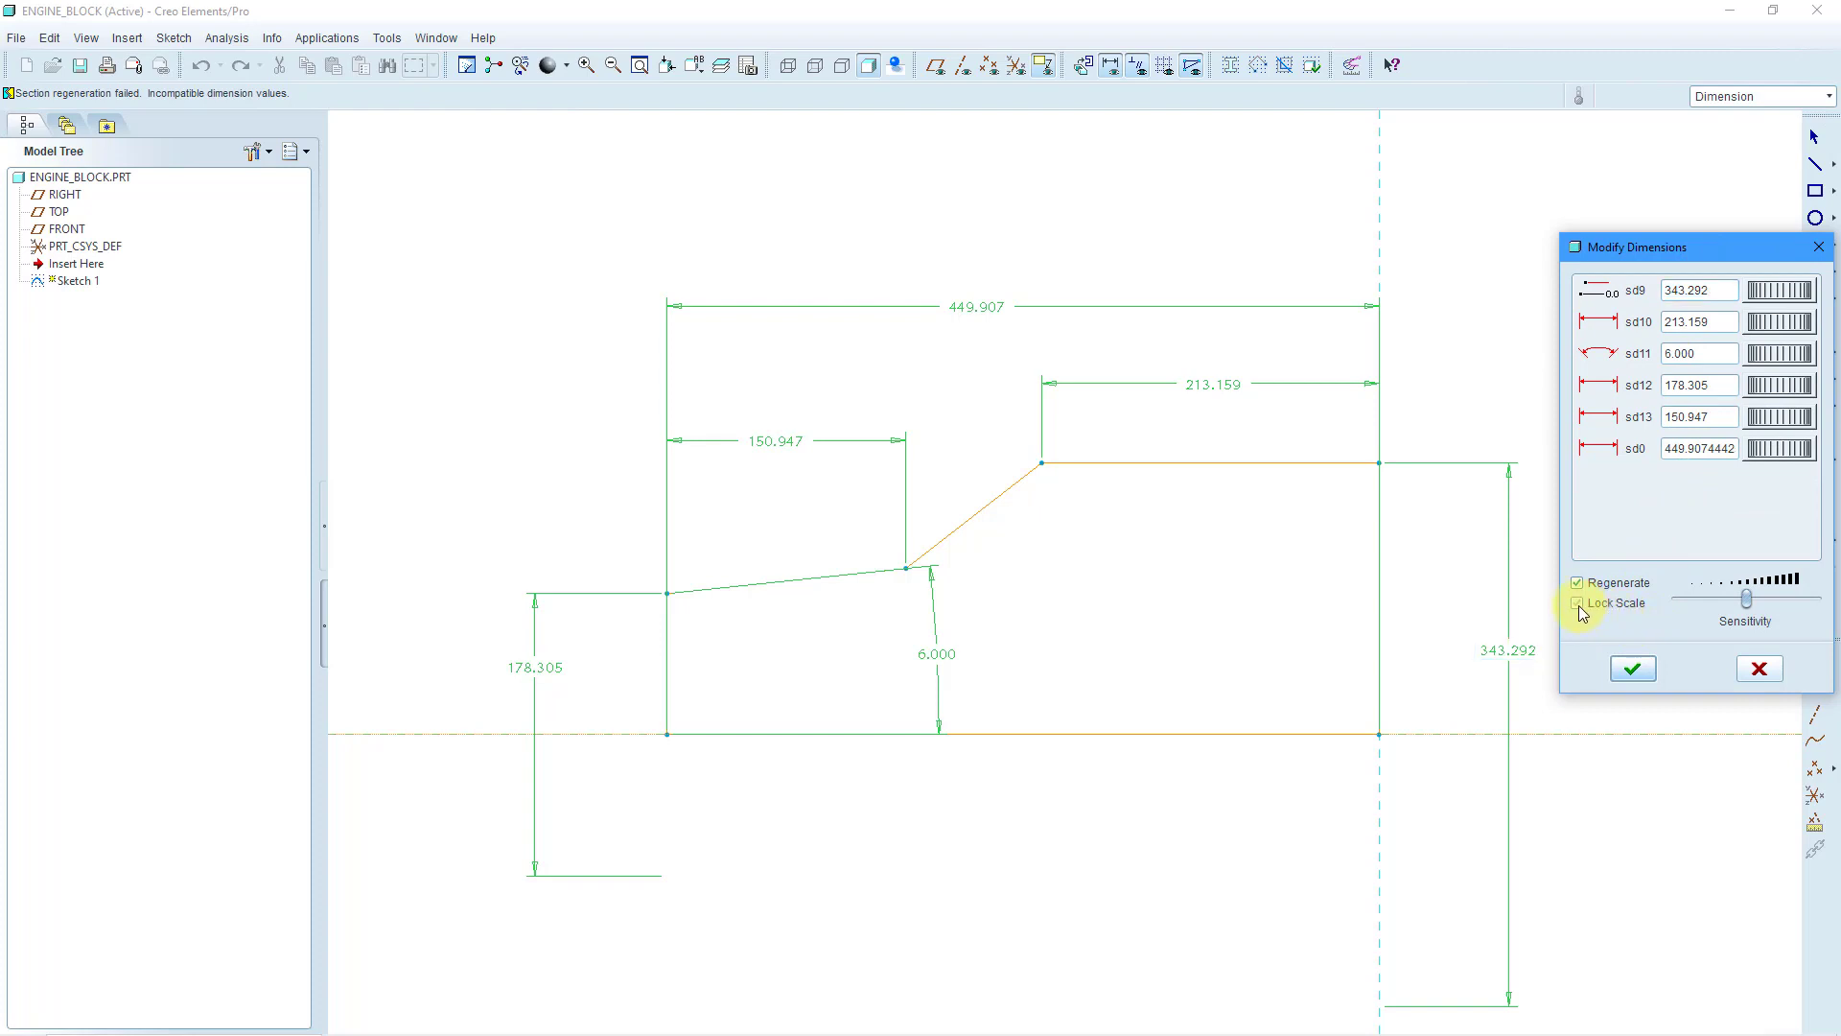
pyautogui.click(1716, 291)
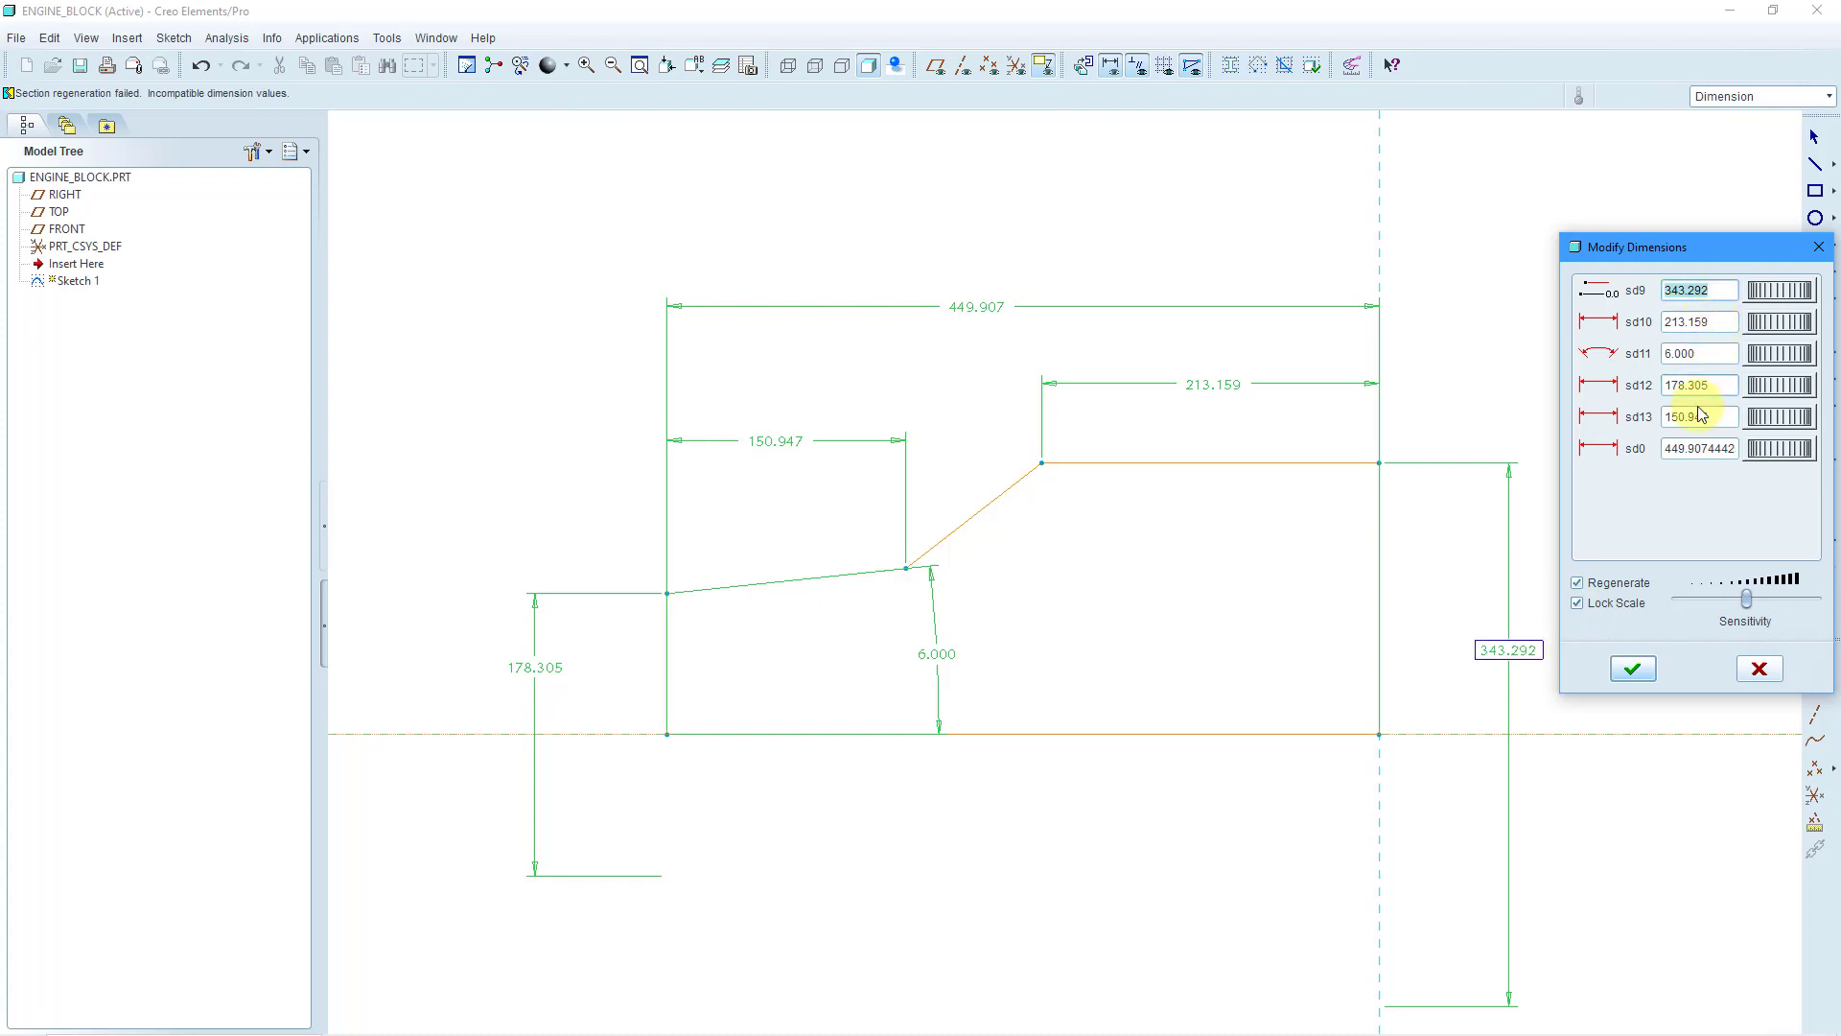
pyautogui.write('155')
pyautogui.press('Tab')
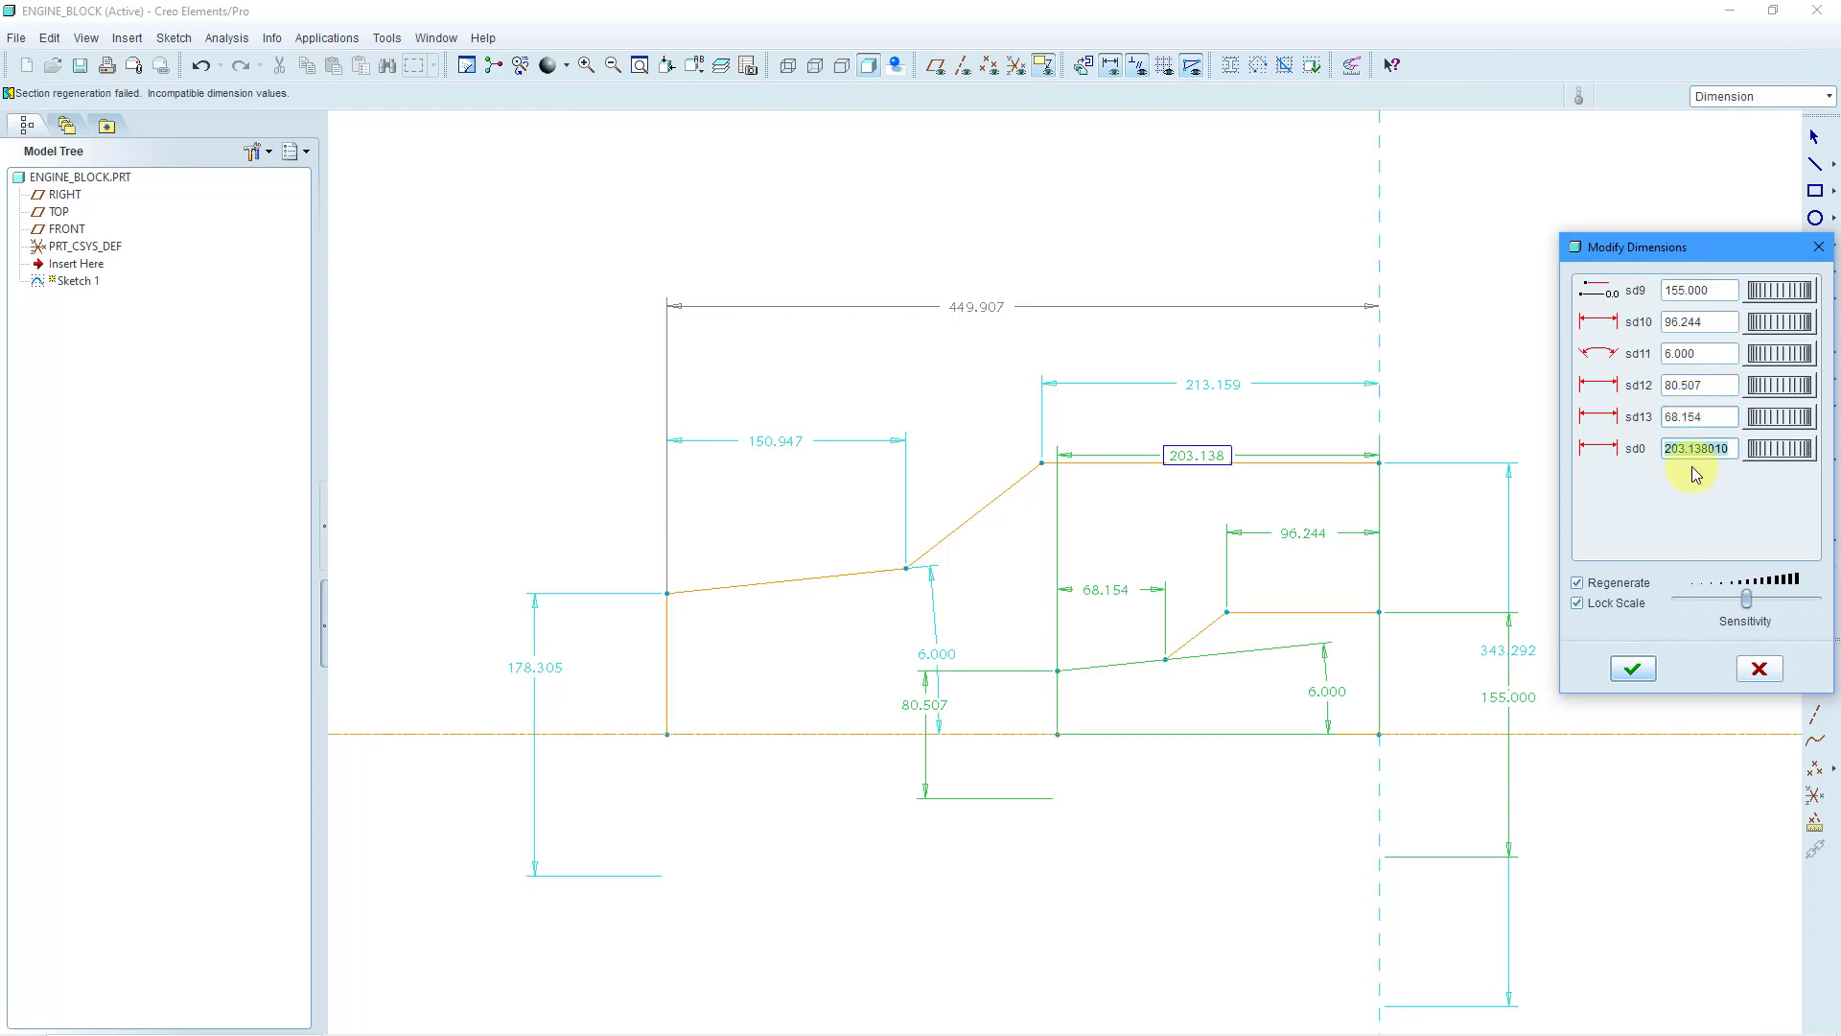
pyautogui.click(1634, 670)
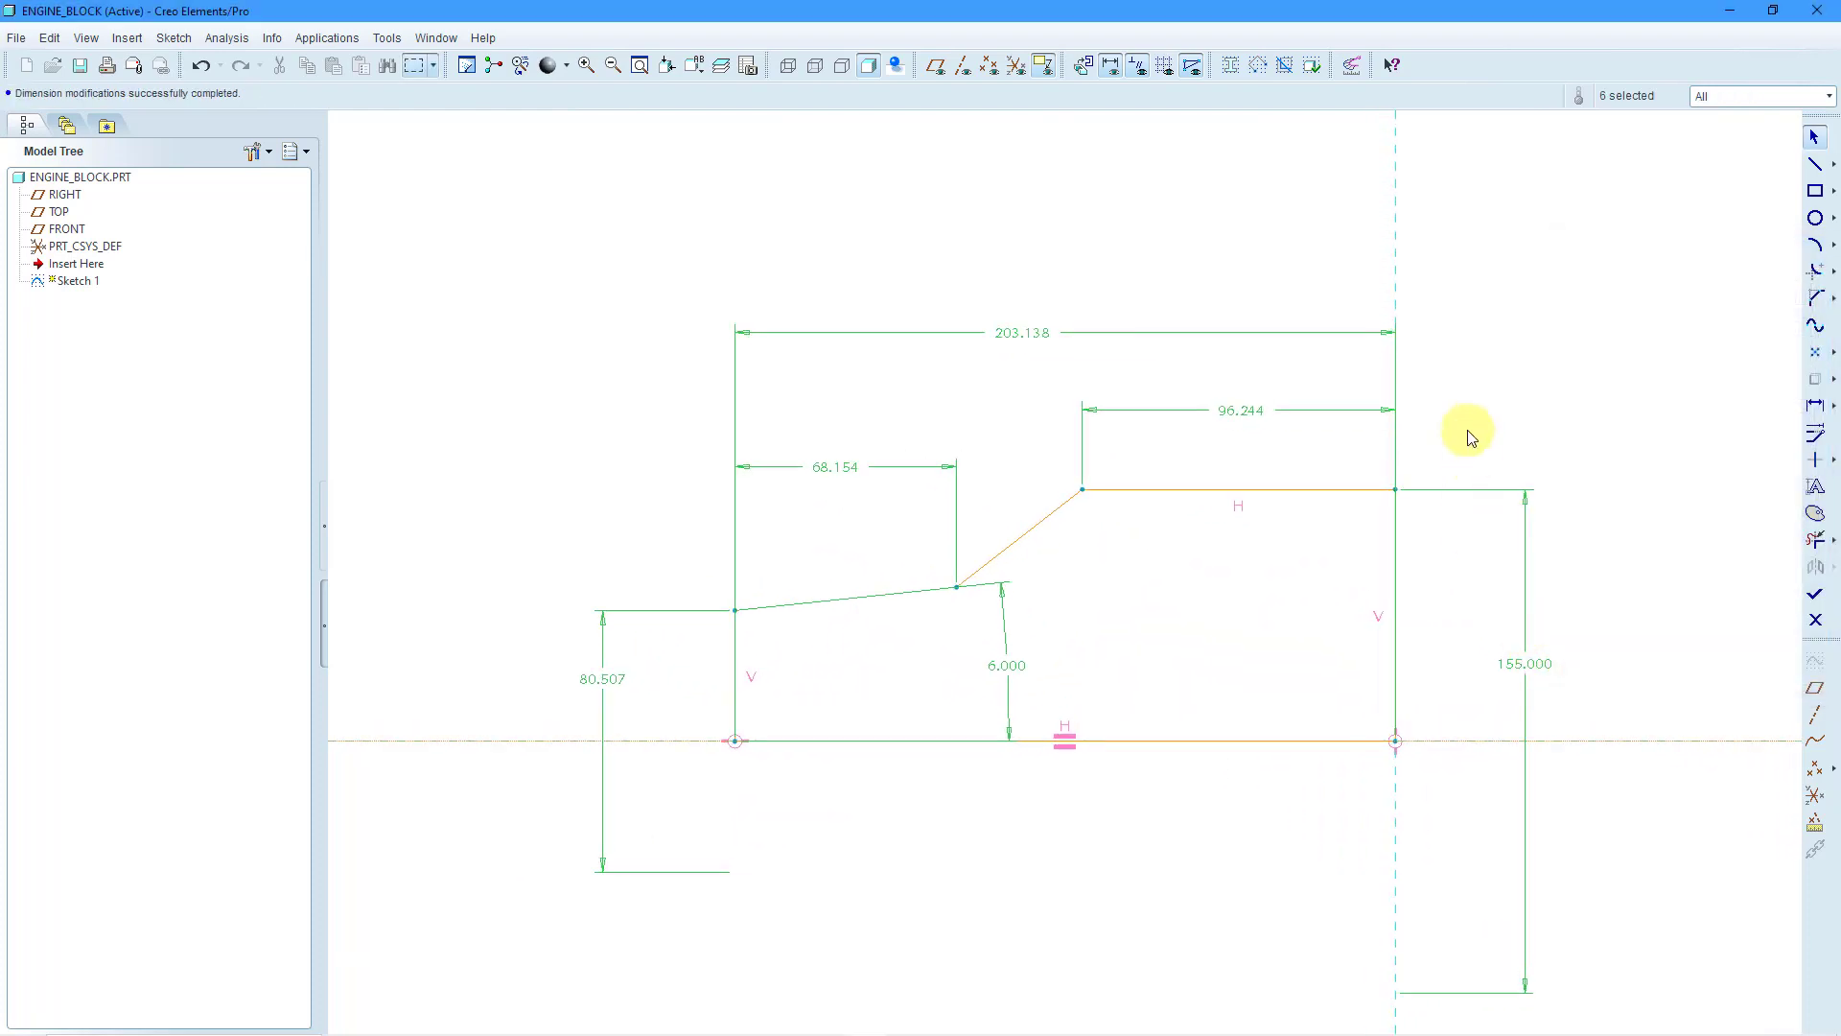
pyautogui.click(1516, 418)
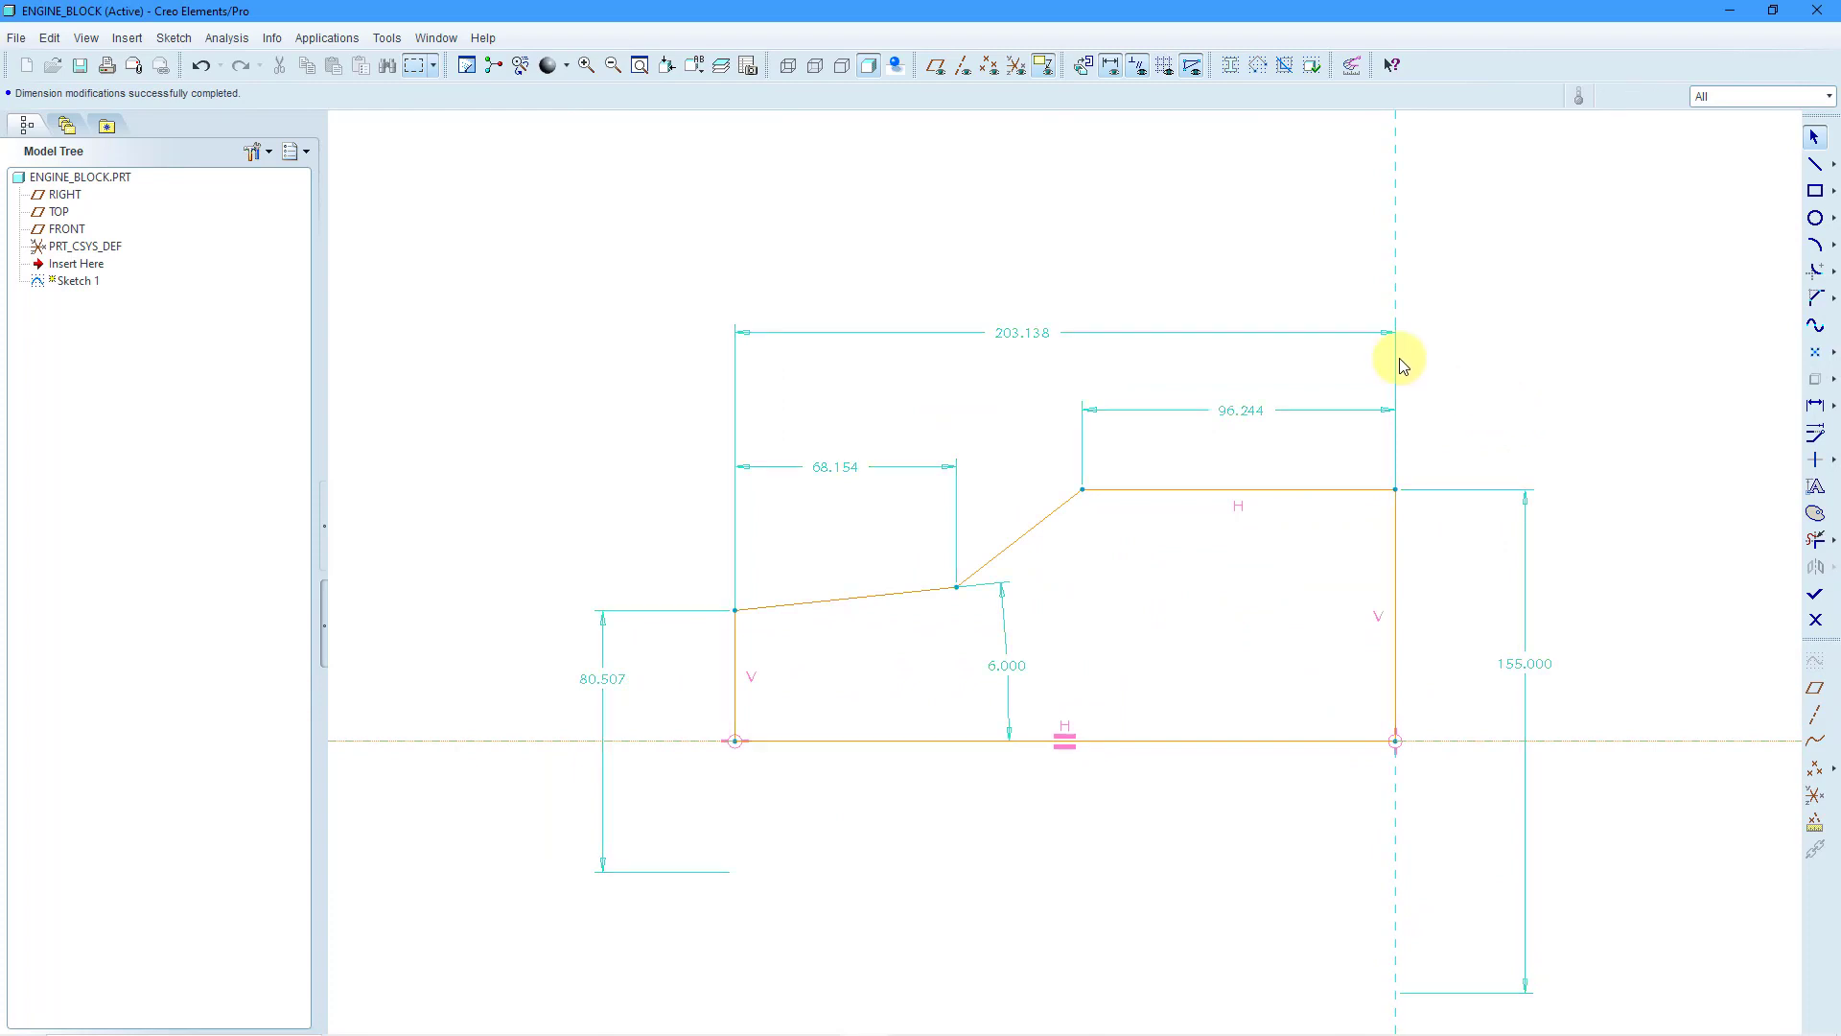
# Set the profile's overall length to 300 mm and its small-end diameter to 90 mm.
pyautogui.doubleClick(1035, 331)
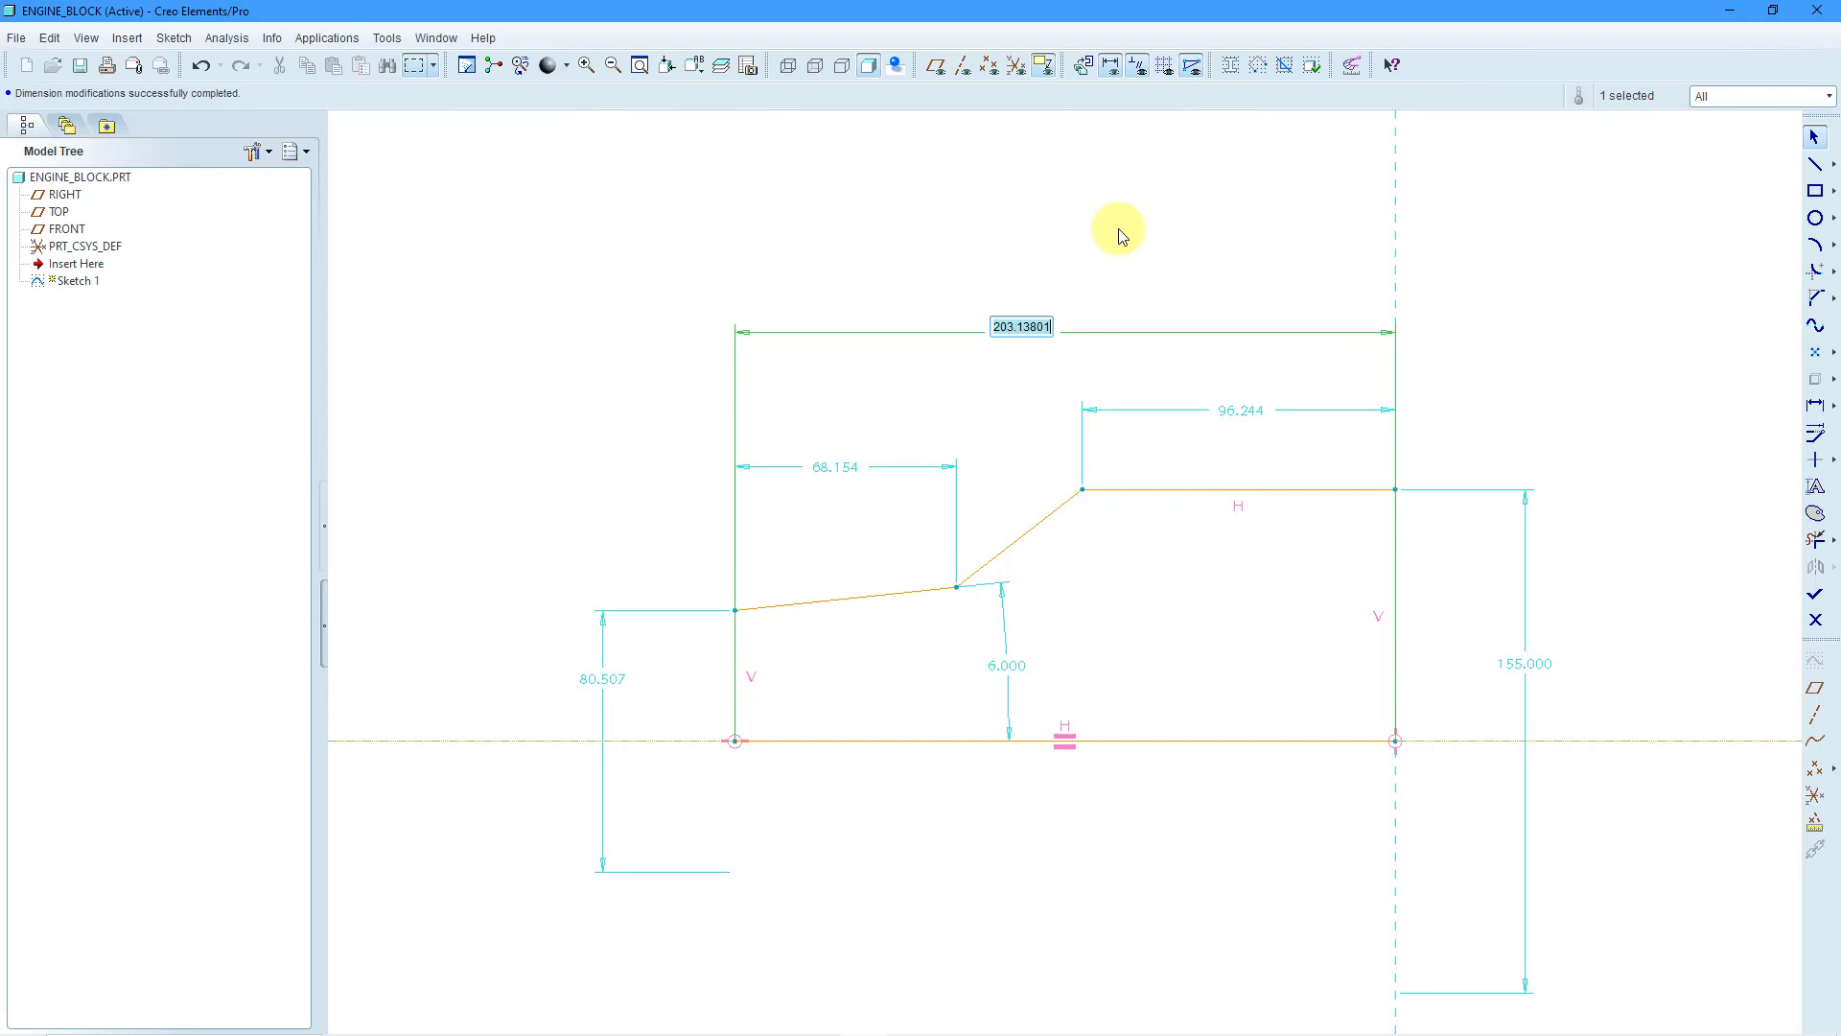
pyautogui.write('300')
pyautogui.press('Return')
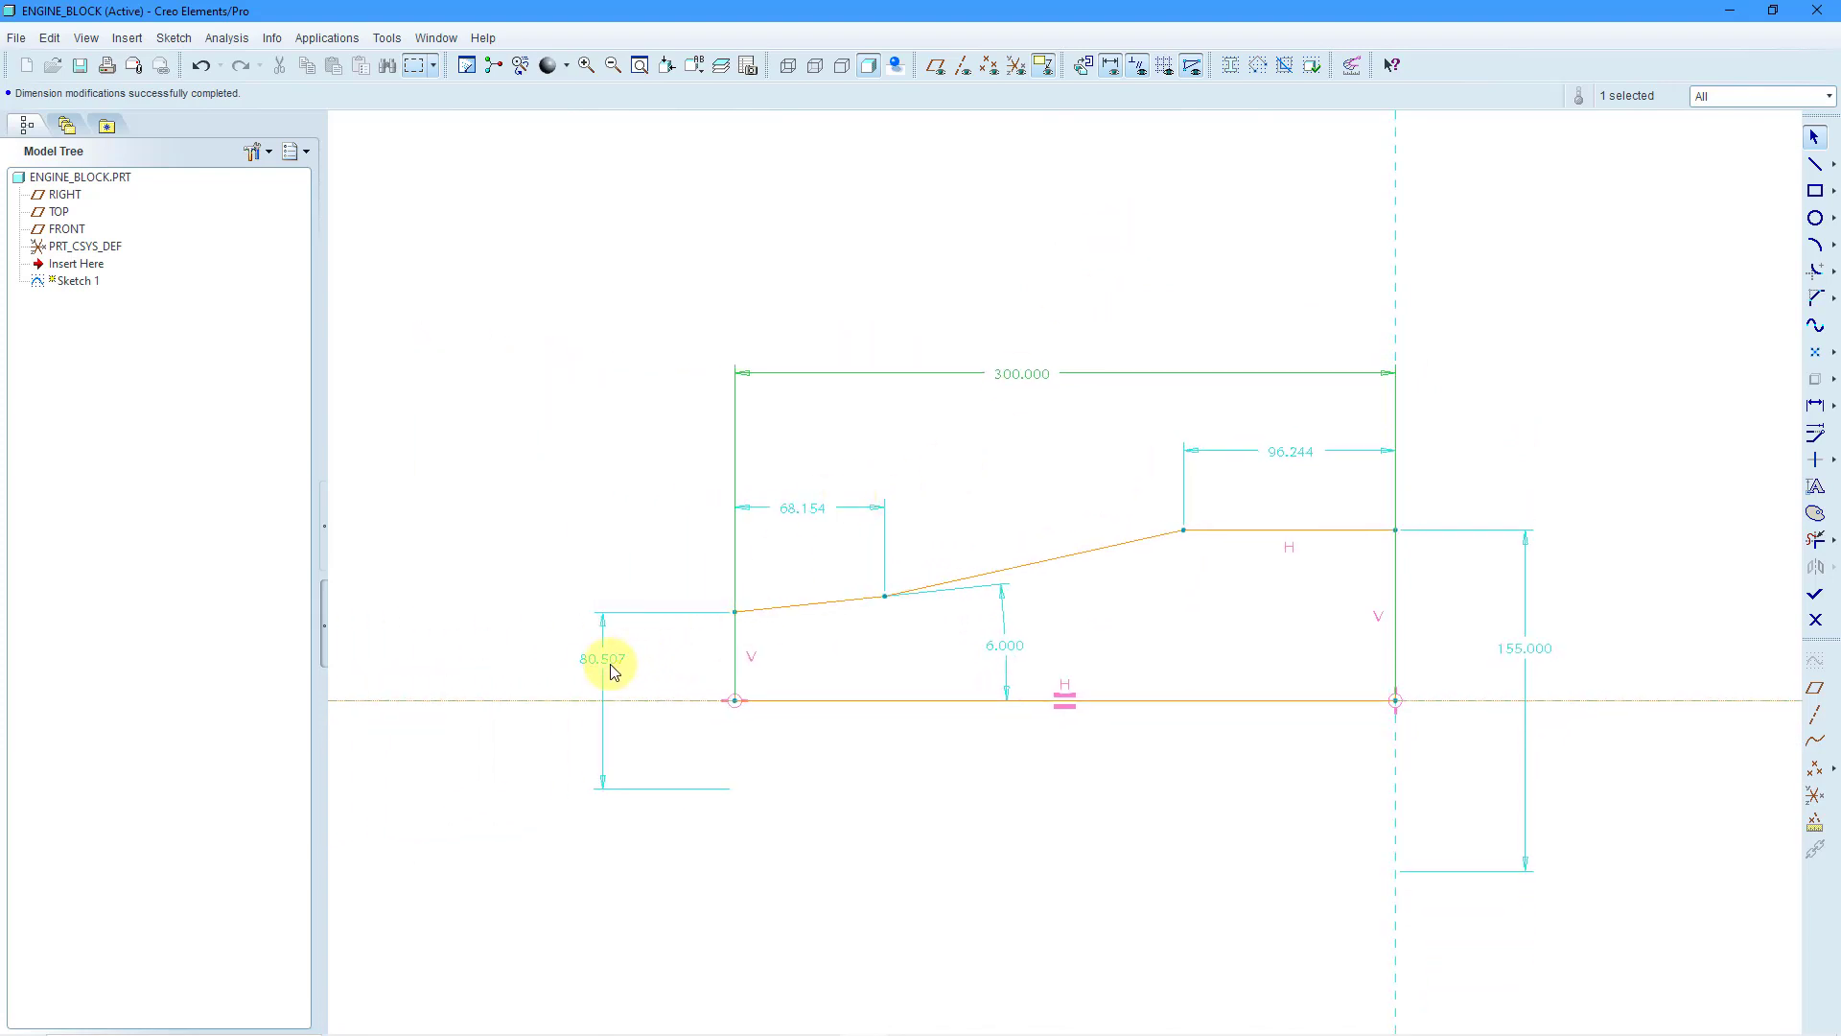
pyautogui.doubleClick(613, 659)
pyautogui.write('90')
pyautogui.press('Return')
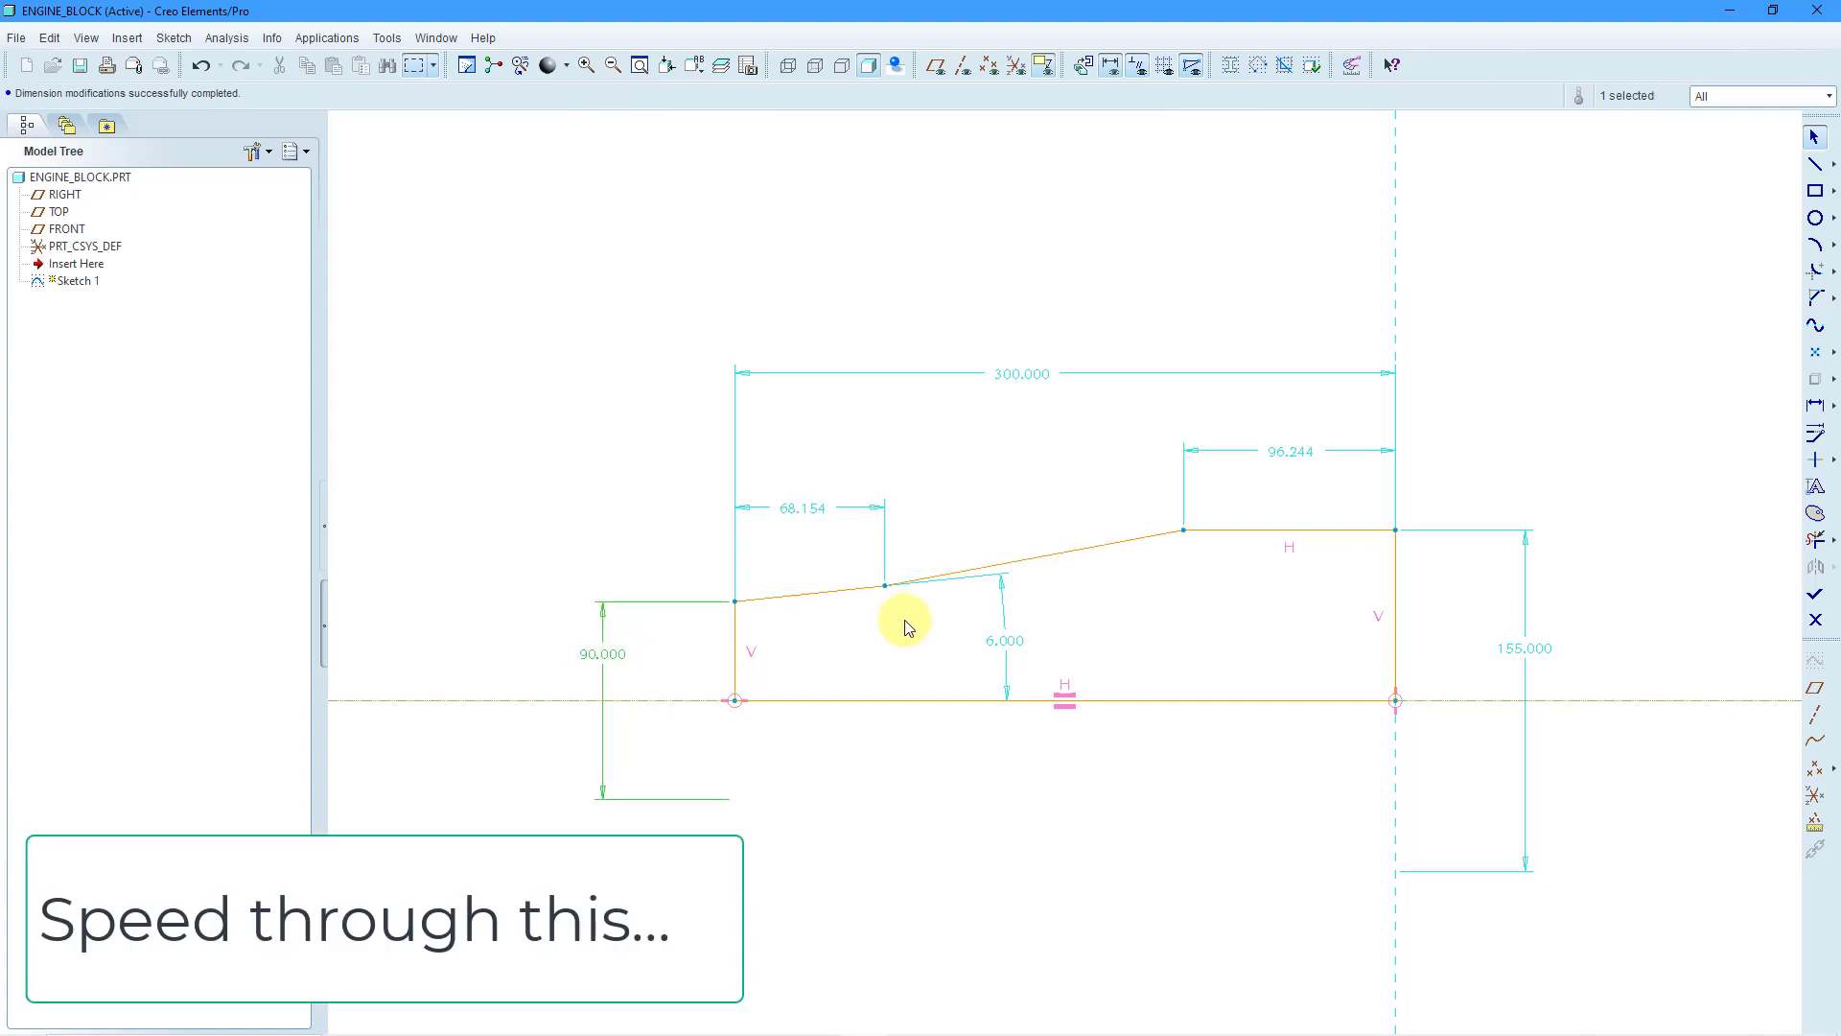
# Set the gently sloped section's horizontal length to 120 mm and the upper horizontal edge's length to 170 mm.
pyautogui.doubleClick(806, 509)
pyautogui.write('120')
pyautogui.press('Return')
pyautogui.doubleClick(1297, 461)
pyautogui.write('170')
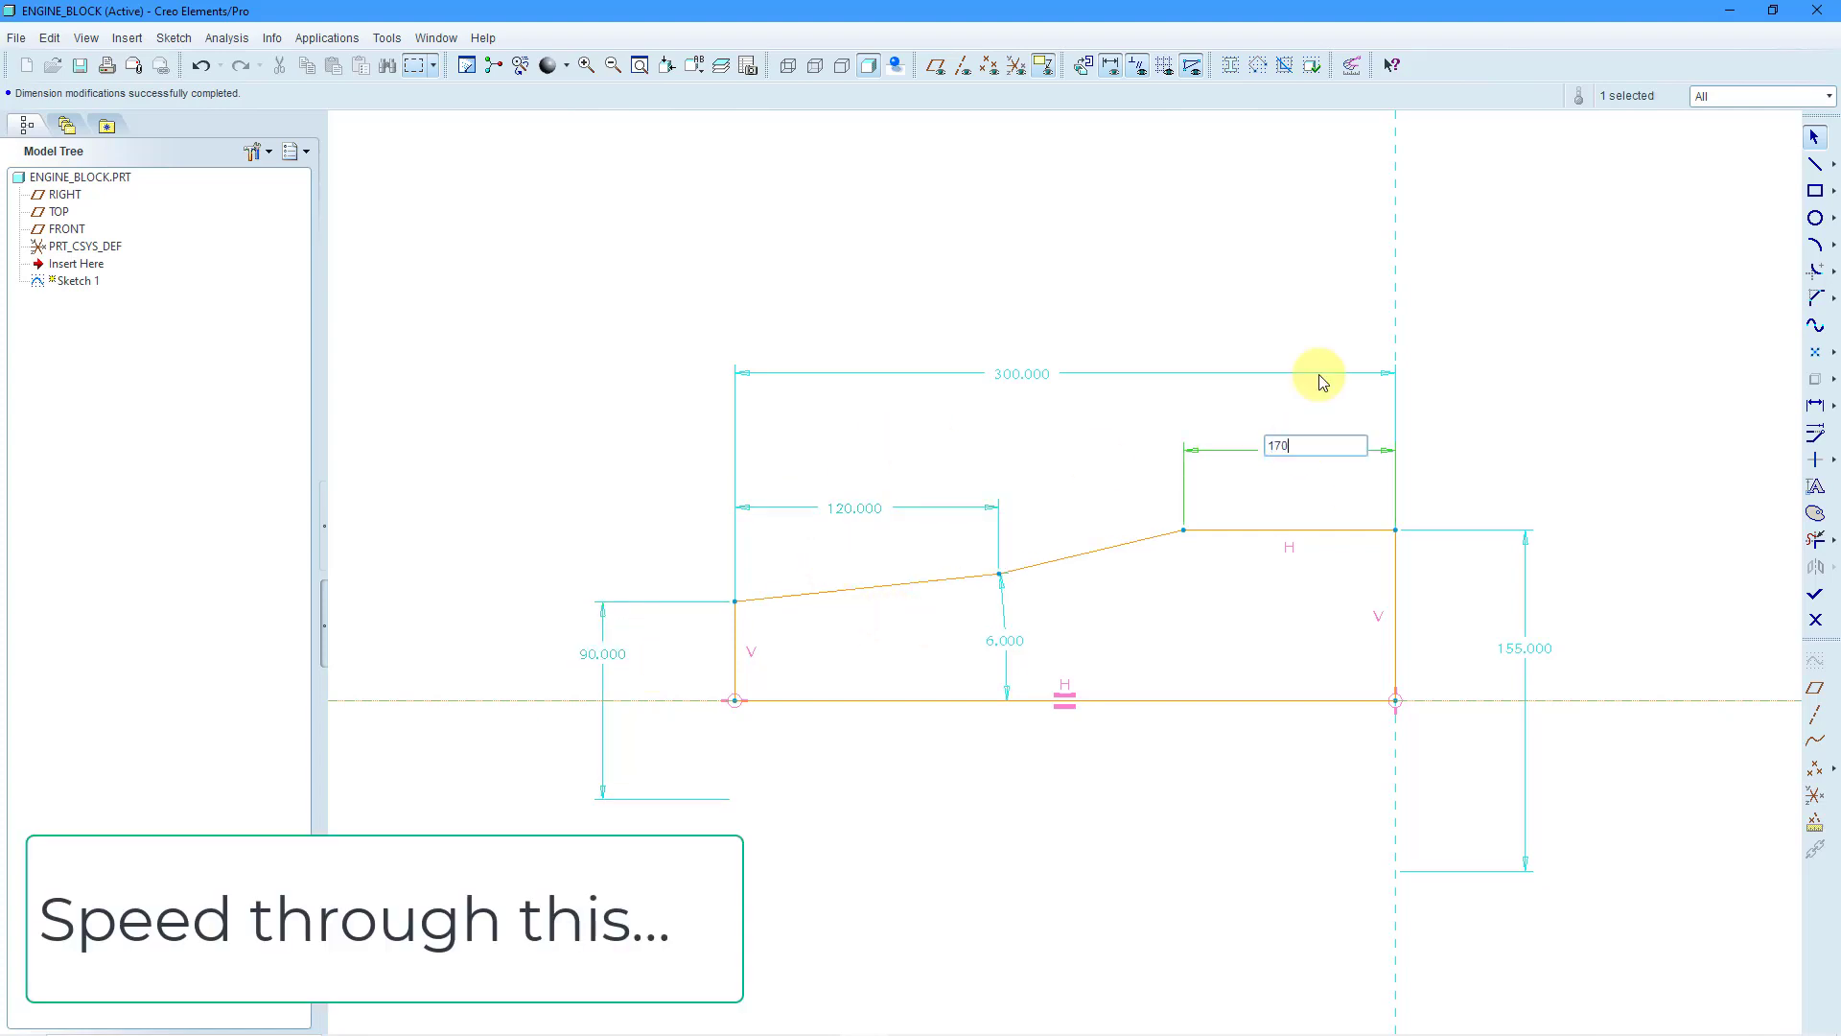
pyautogui.press('Return')
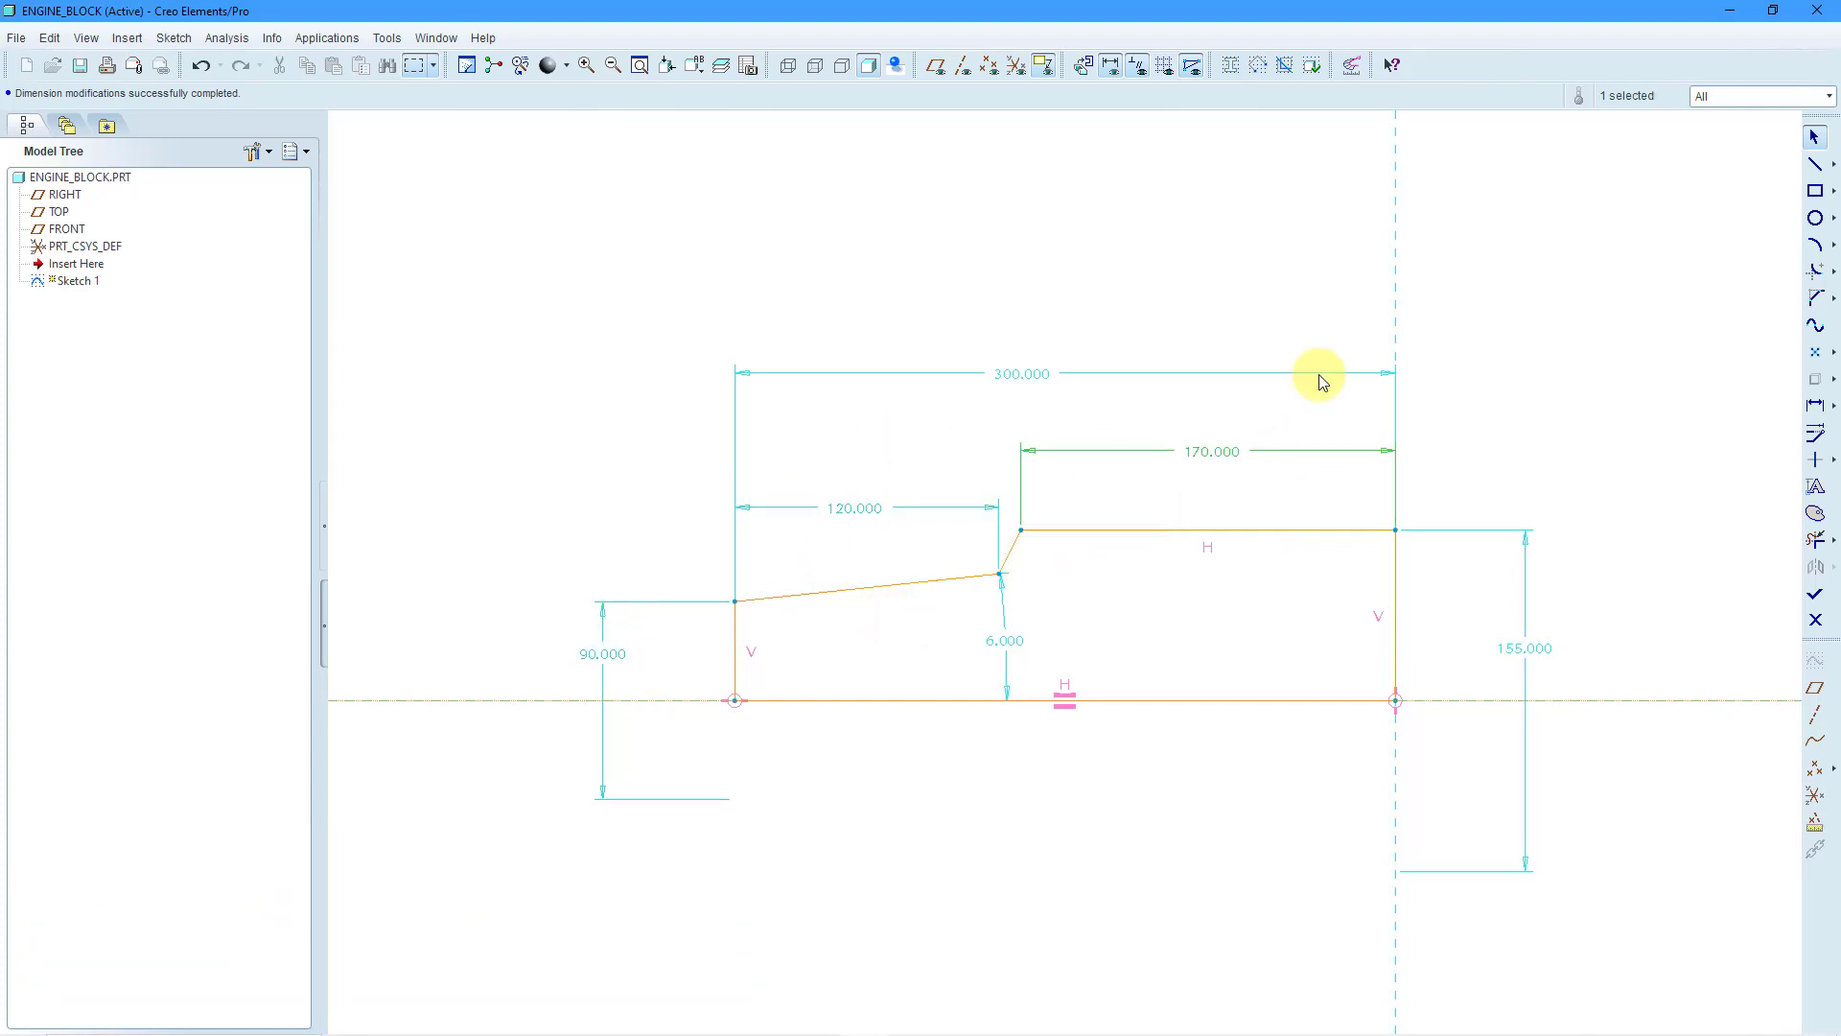
# Finish the sketch and revolve it 360 degrees about its internal centerline into a solid.
pyautogui.click(1508, 343)
pyautogui.rightClick(1531, 343)
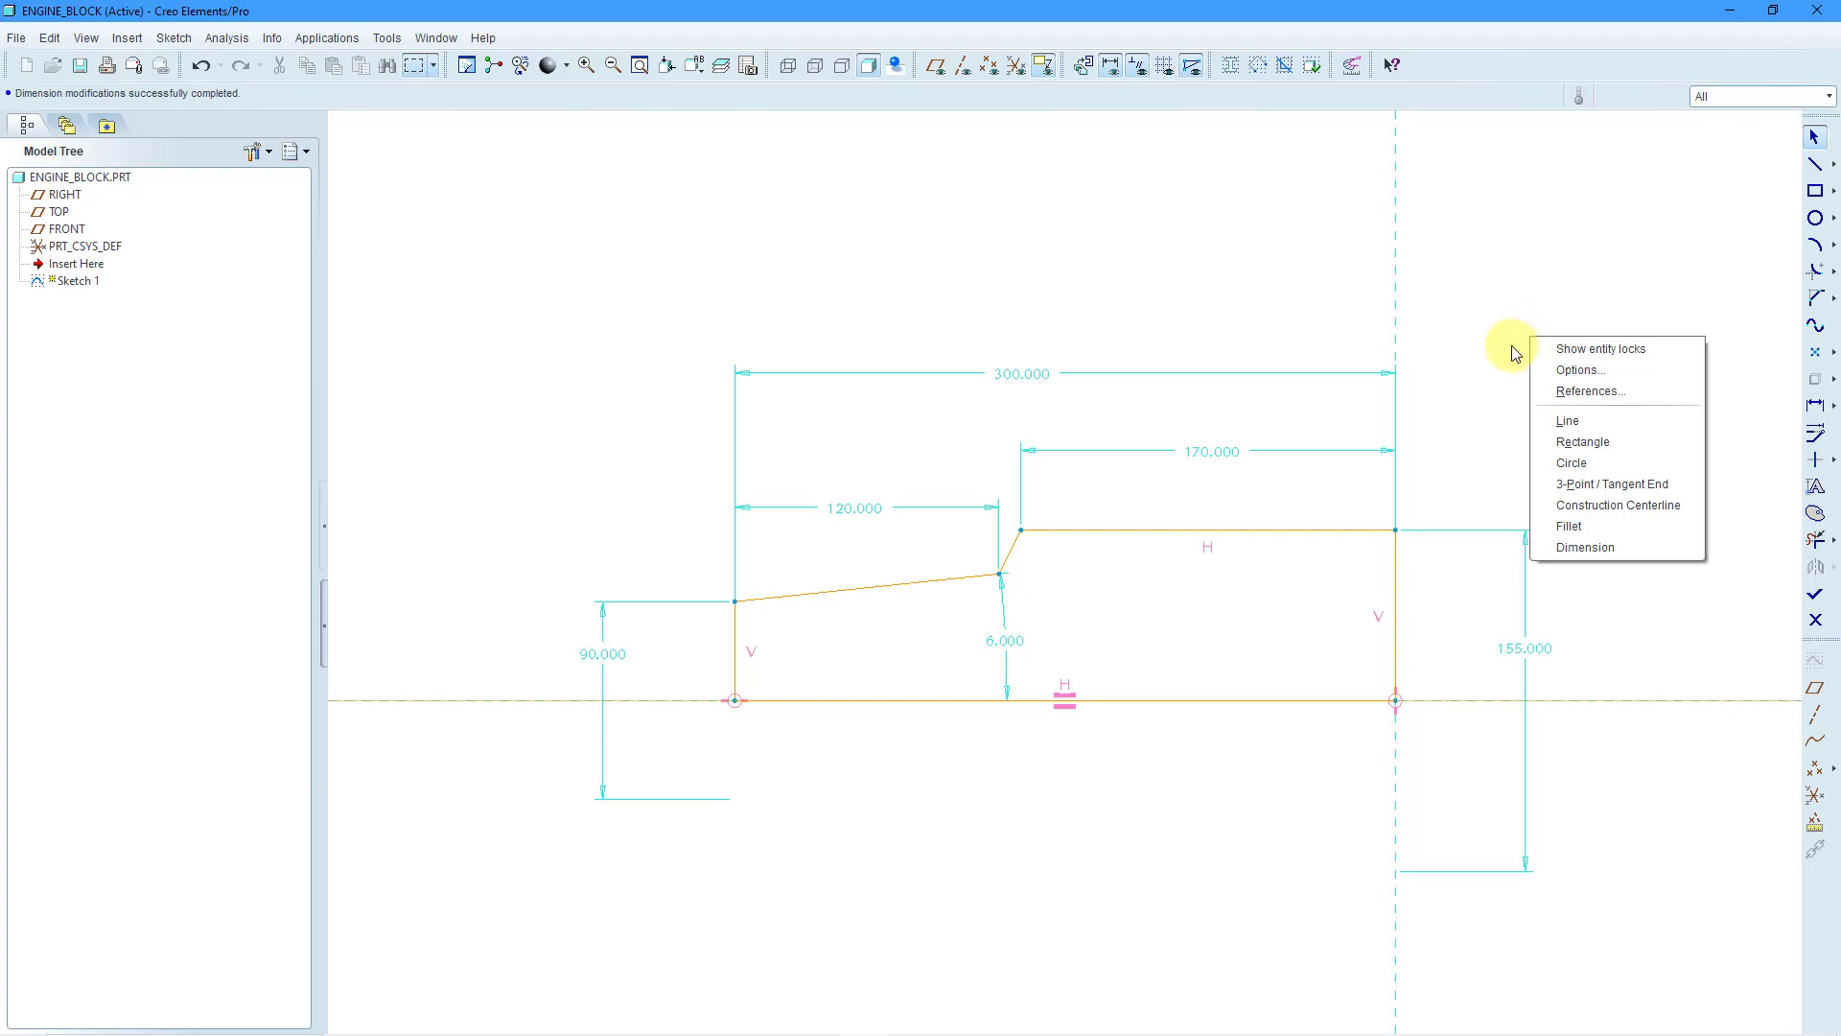
pyautogui.click(1644, 671)
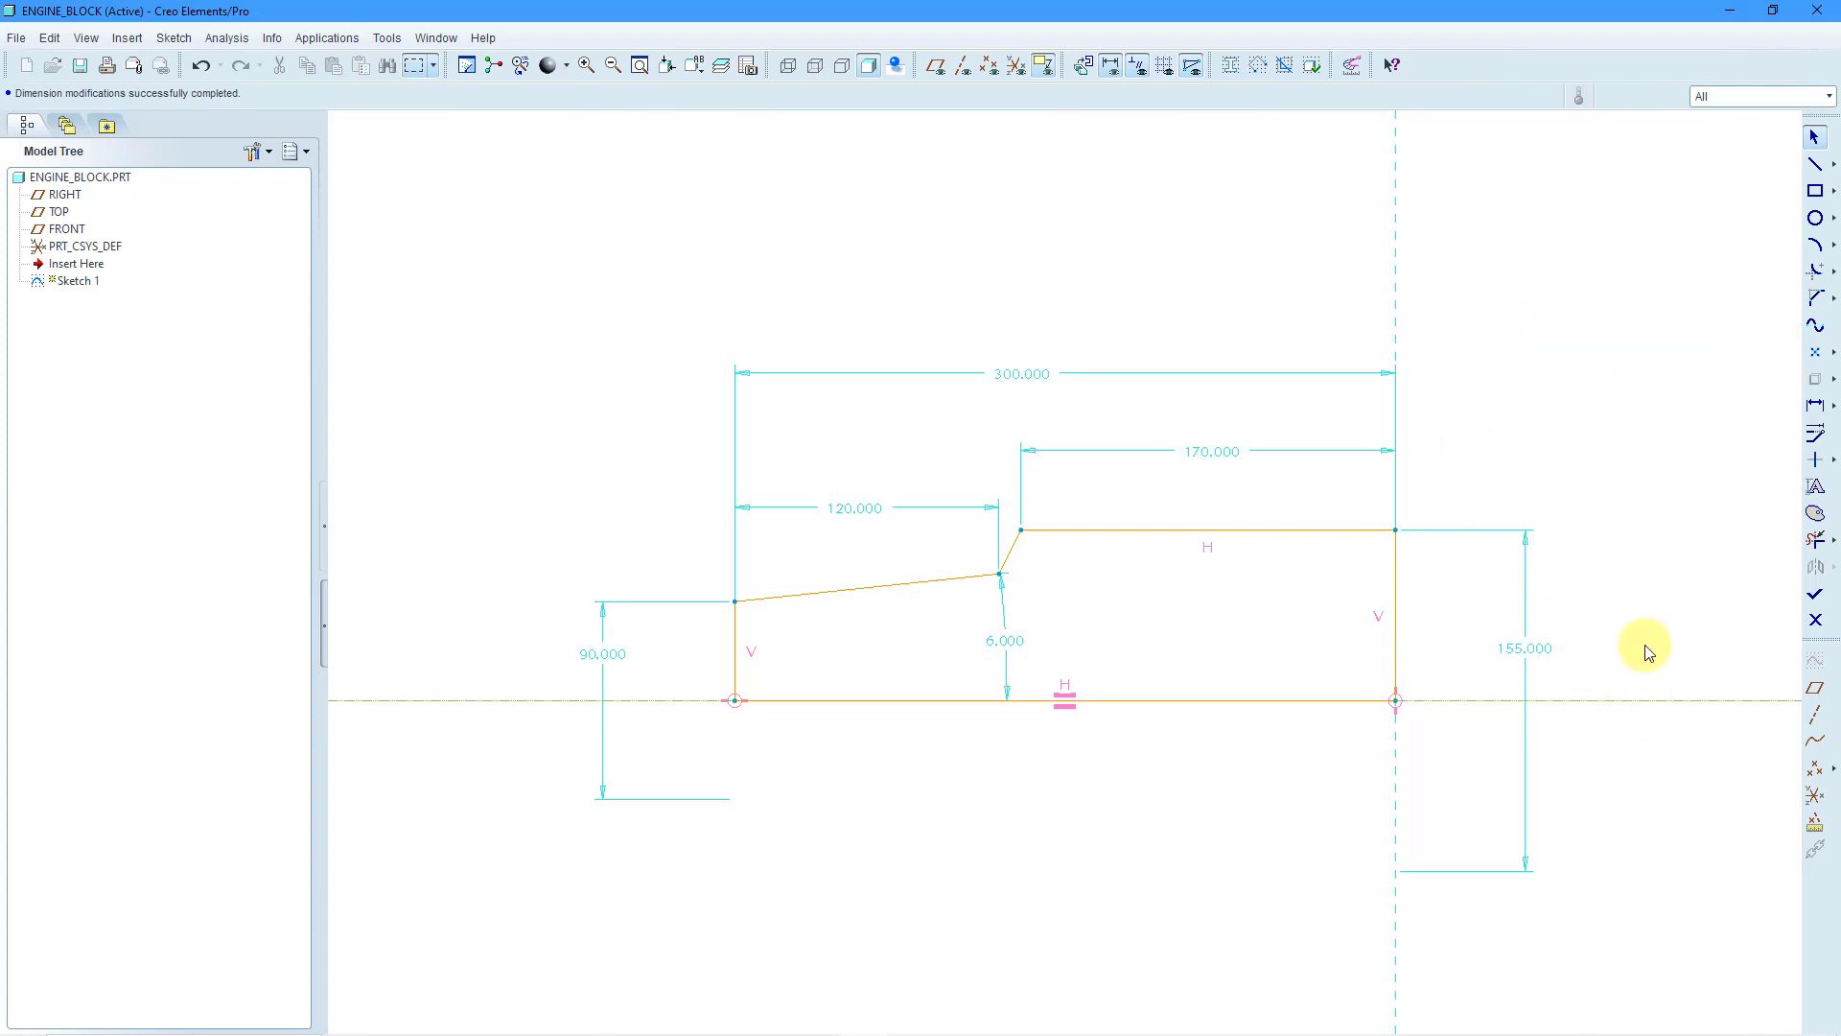
pyautogui.click(1815, 600)
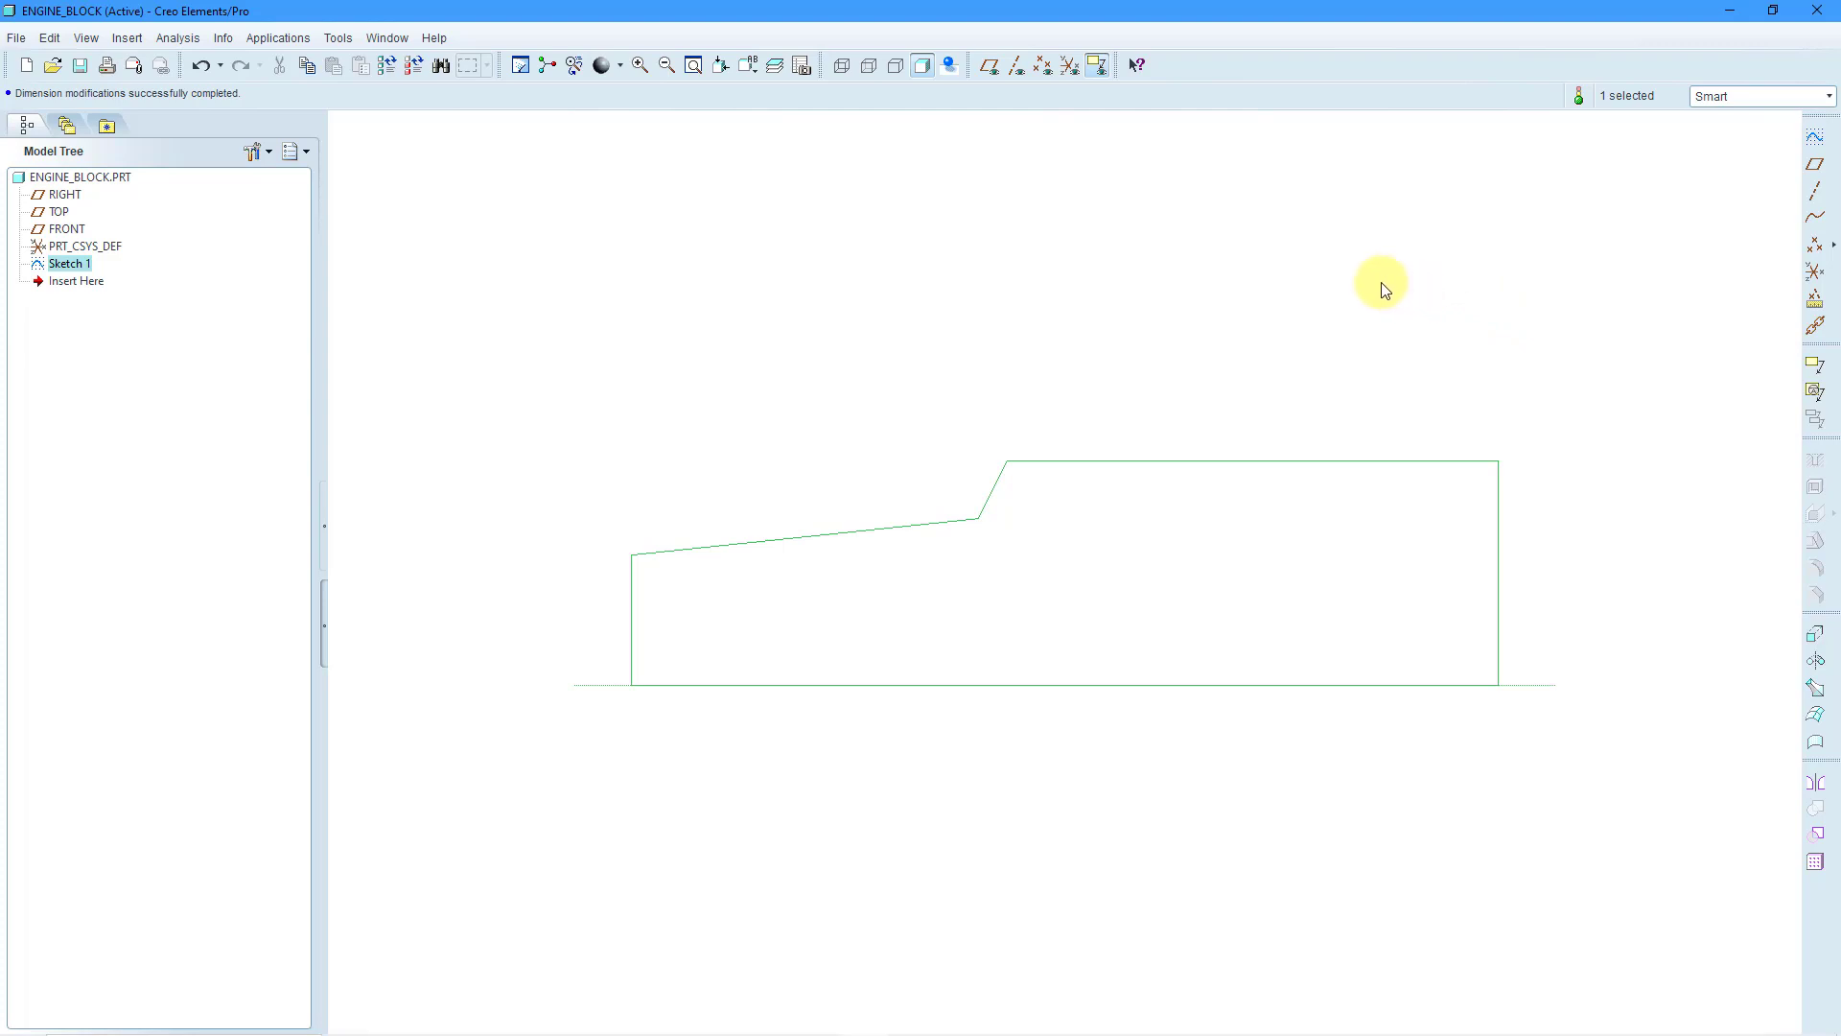
pyautogui.click(1816, 664)
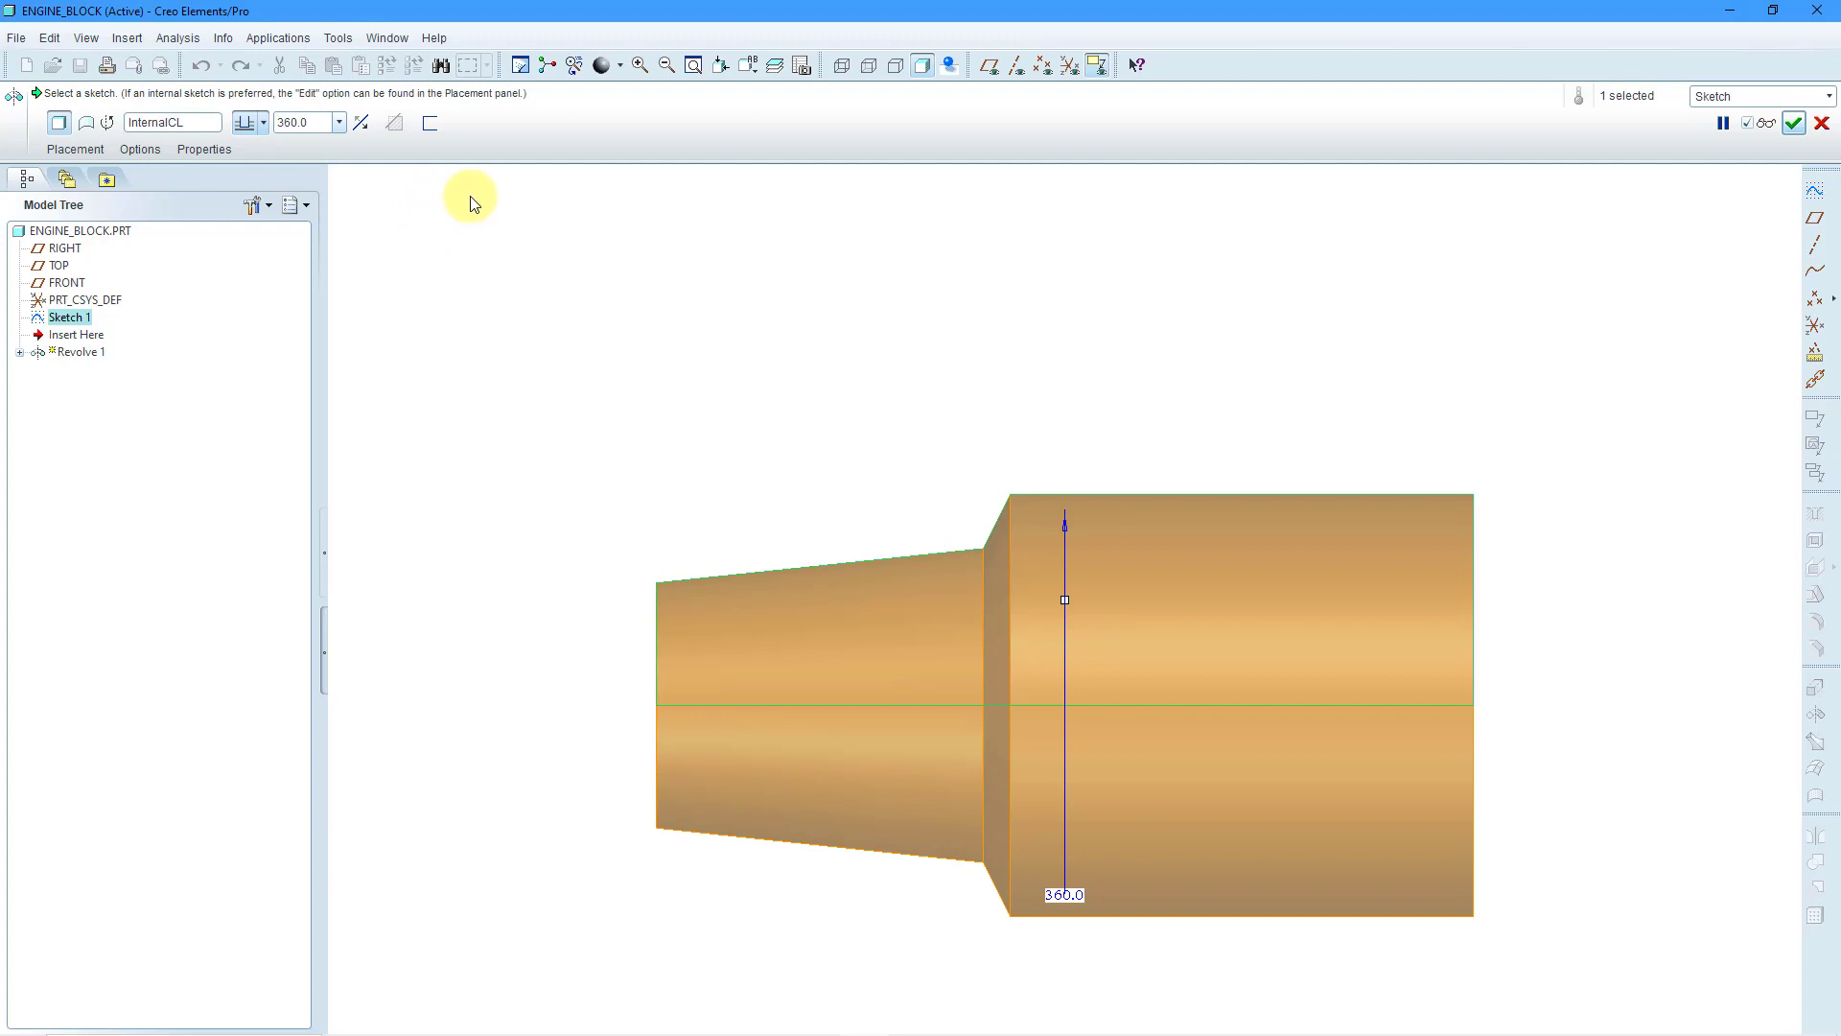
pyautogui.click(1794, 122)
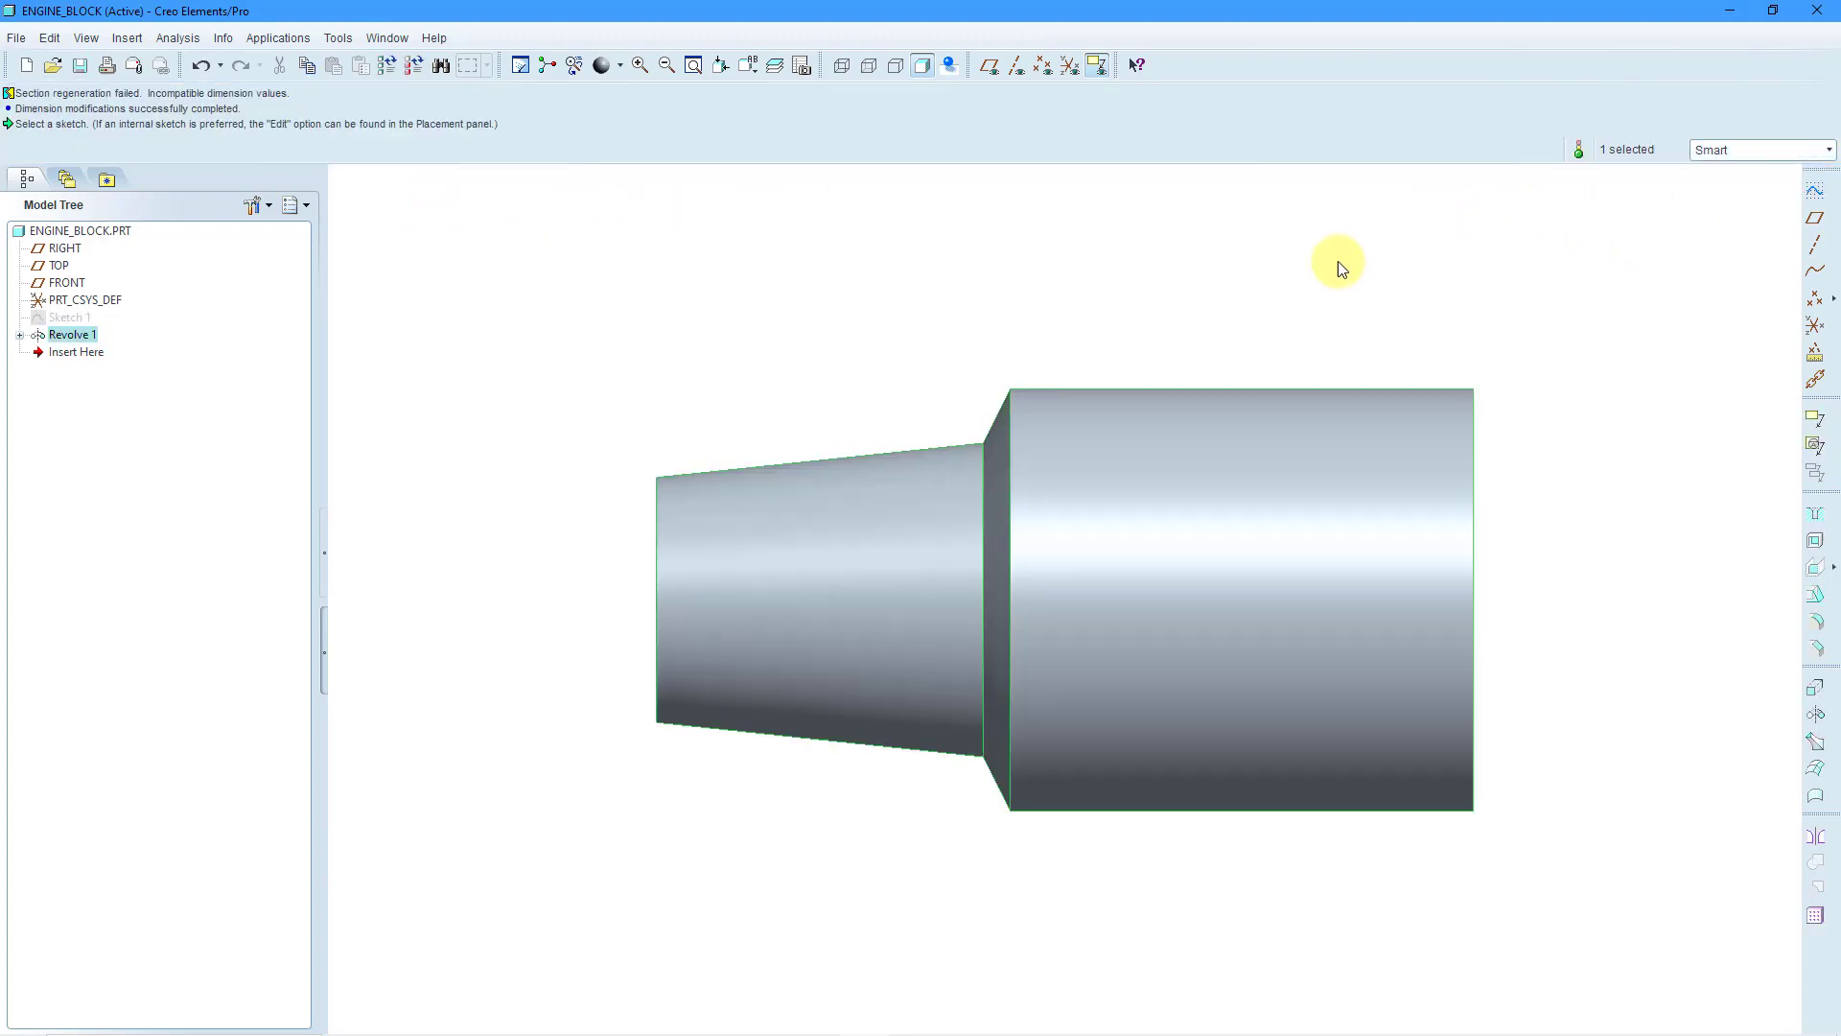
# Show the datum planes and create a datum plane offset 90 mm from RIGHT toward the body's small end.
pyautogui.click(990, 66)
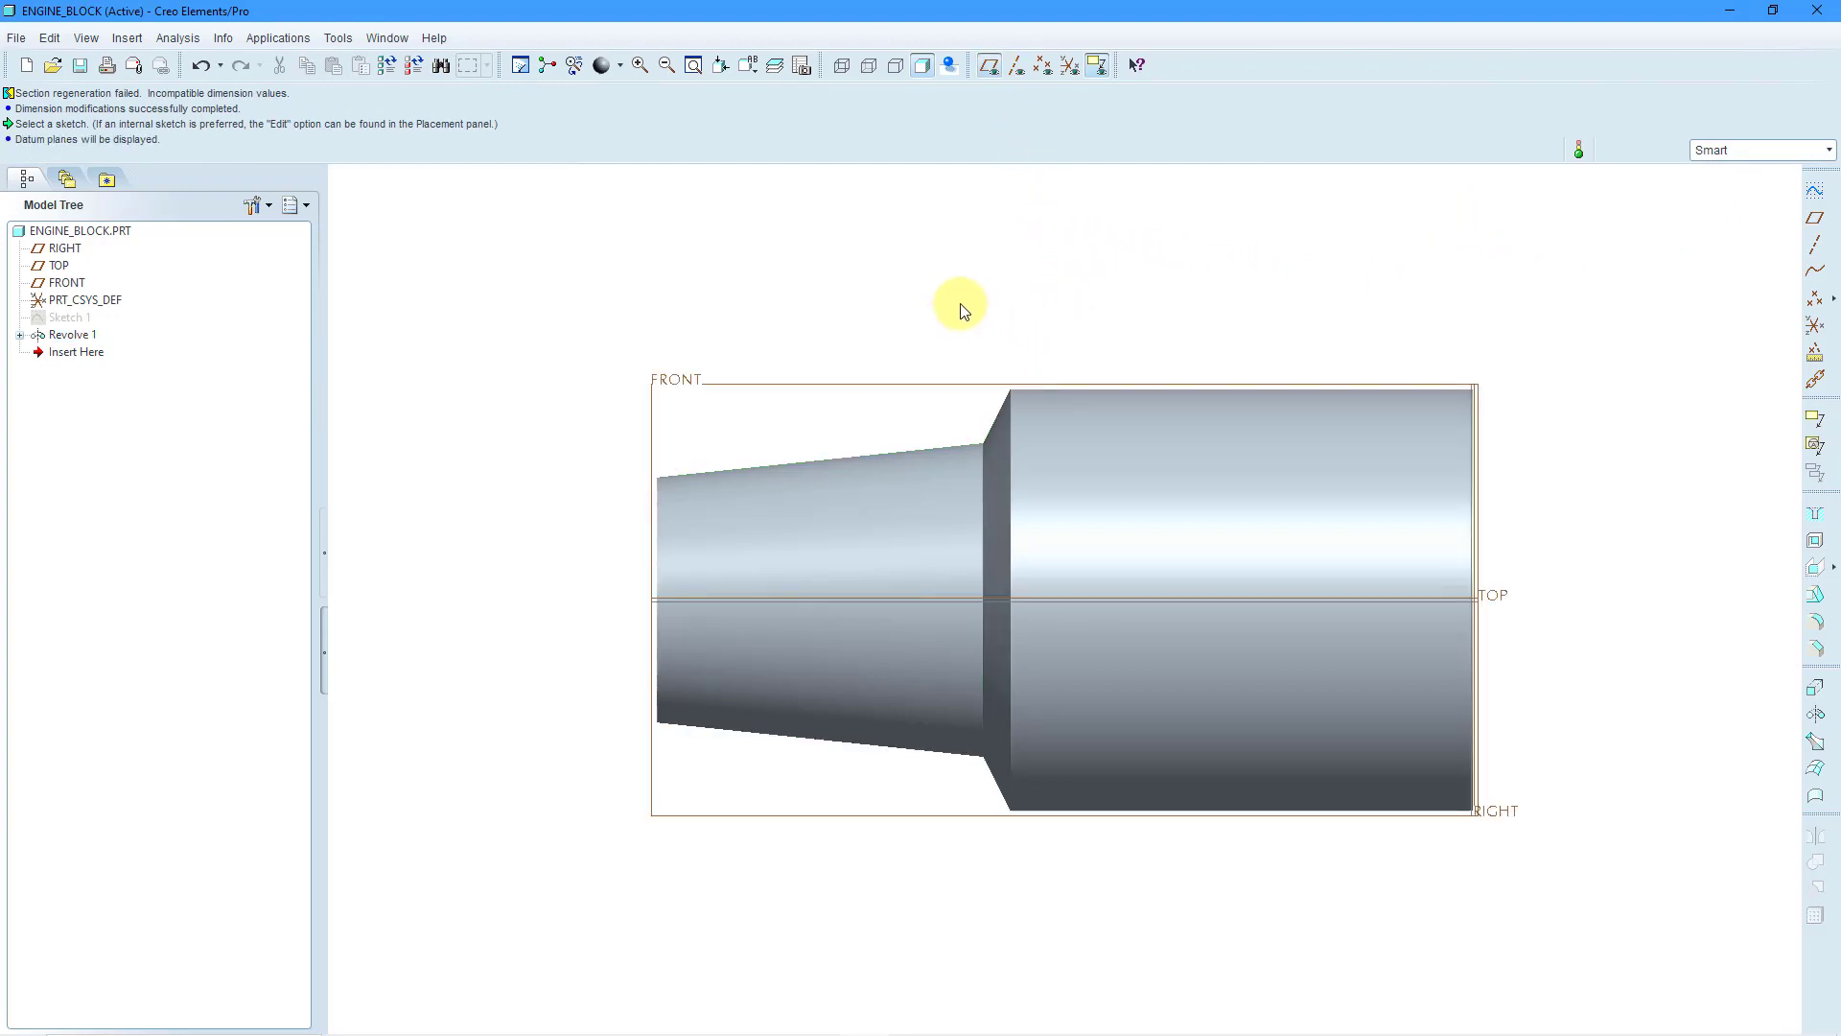
pyautogui.moveTo(962, 307)
pyautogui.mouseDown(button='middle')
pyautogui.moveTo(1020, 316)
pyautogui.moveTo(1020, 275)
pyautogui.moveTo(1036, 317)
pyautogui.moveTo(1020, 308)
pyautogui.mouseUp(button='middle')
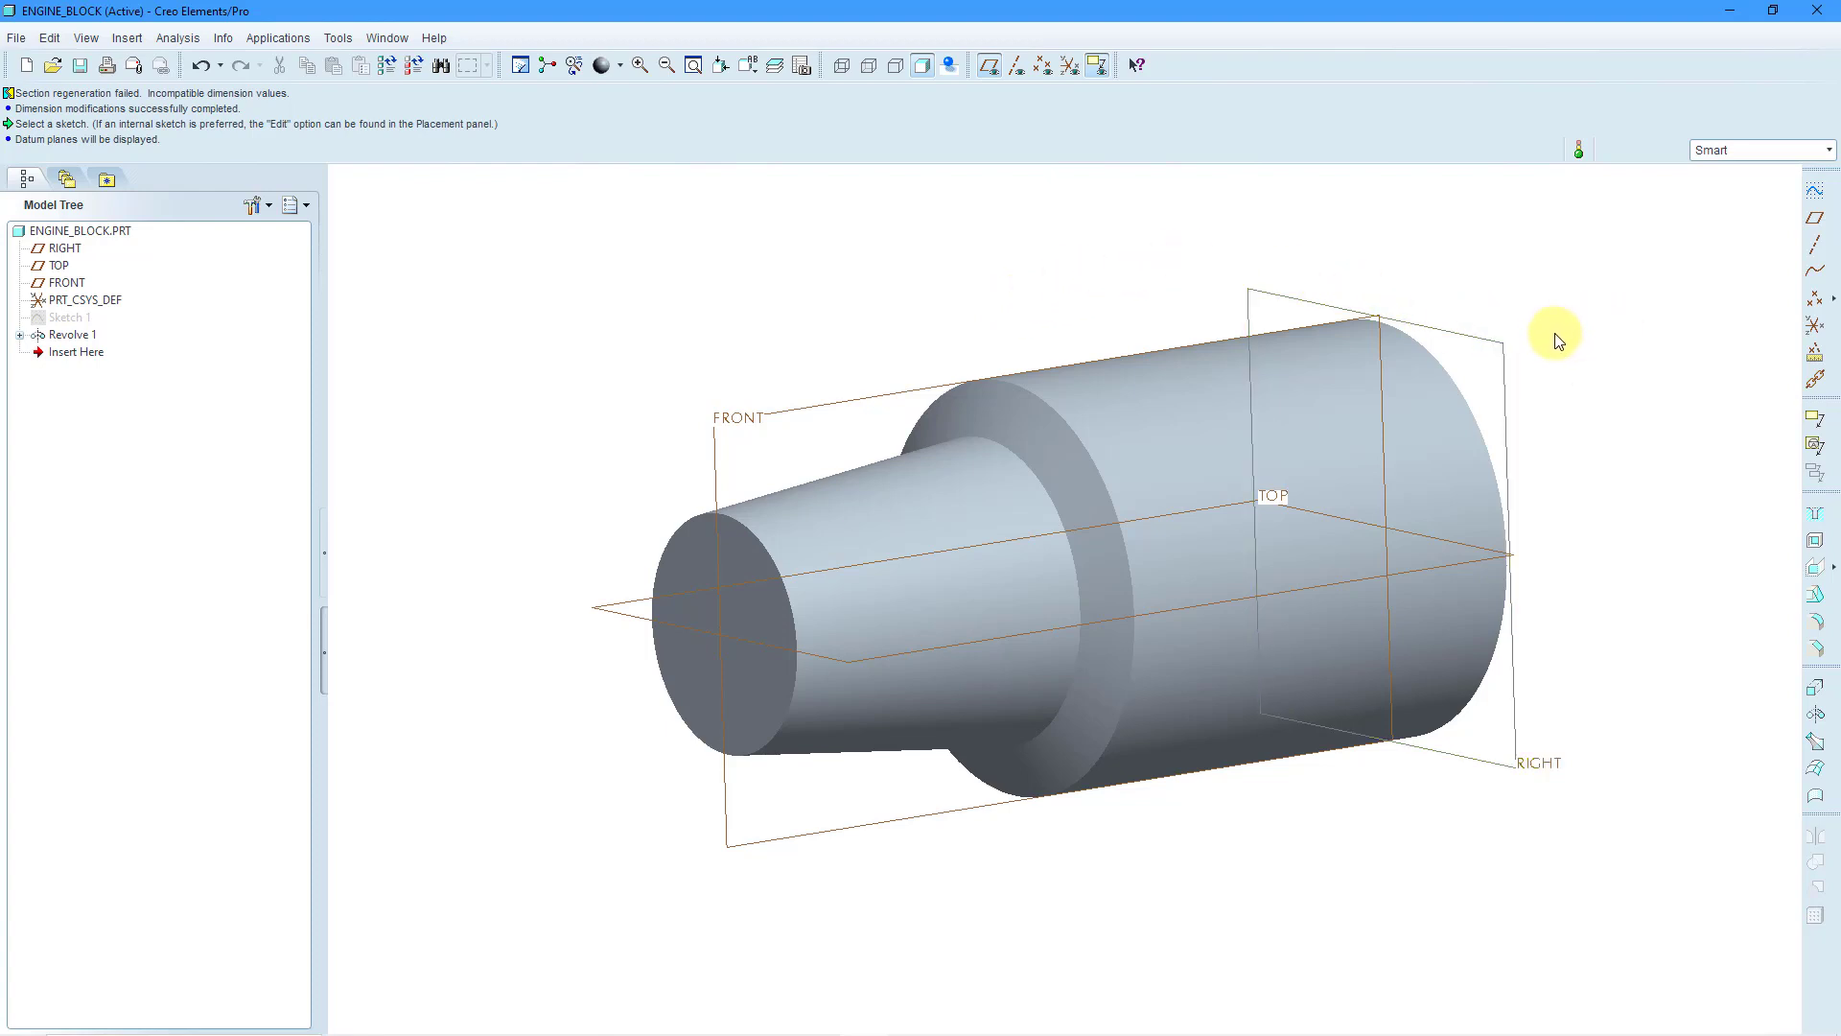
pyautogui.click(1494, 343)
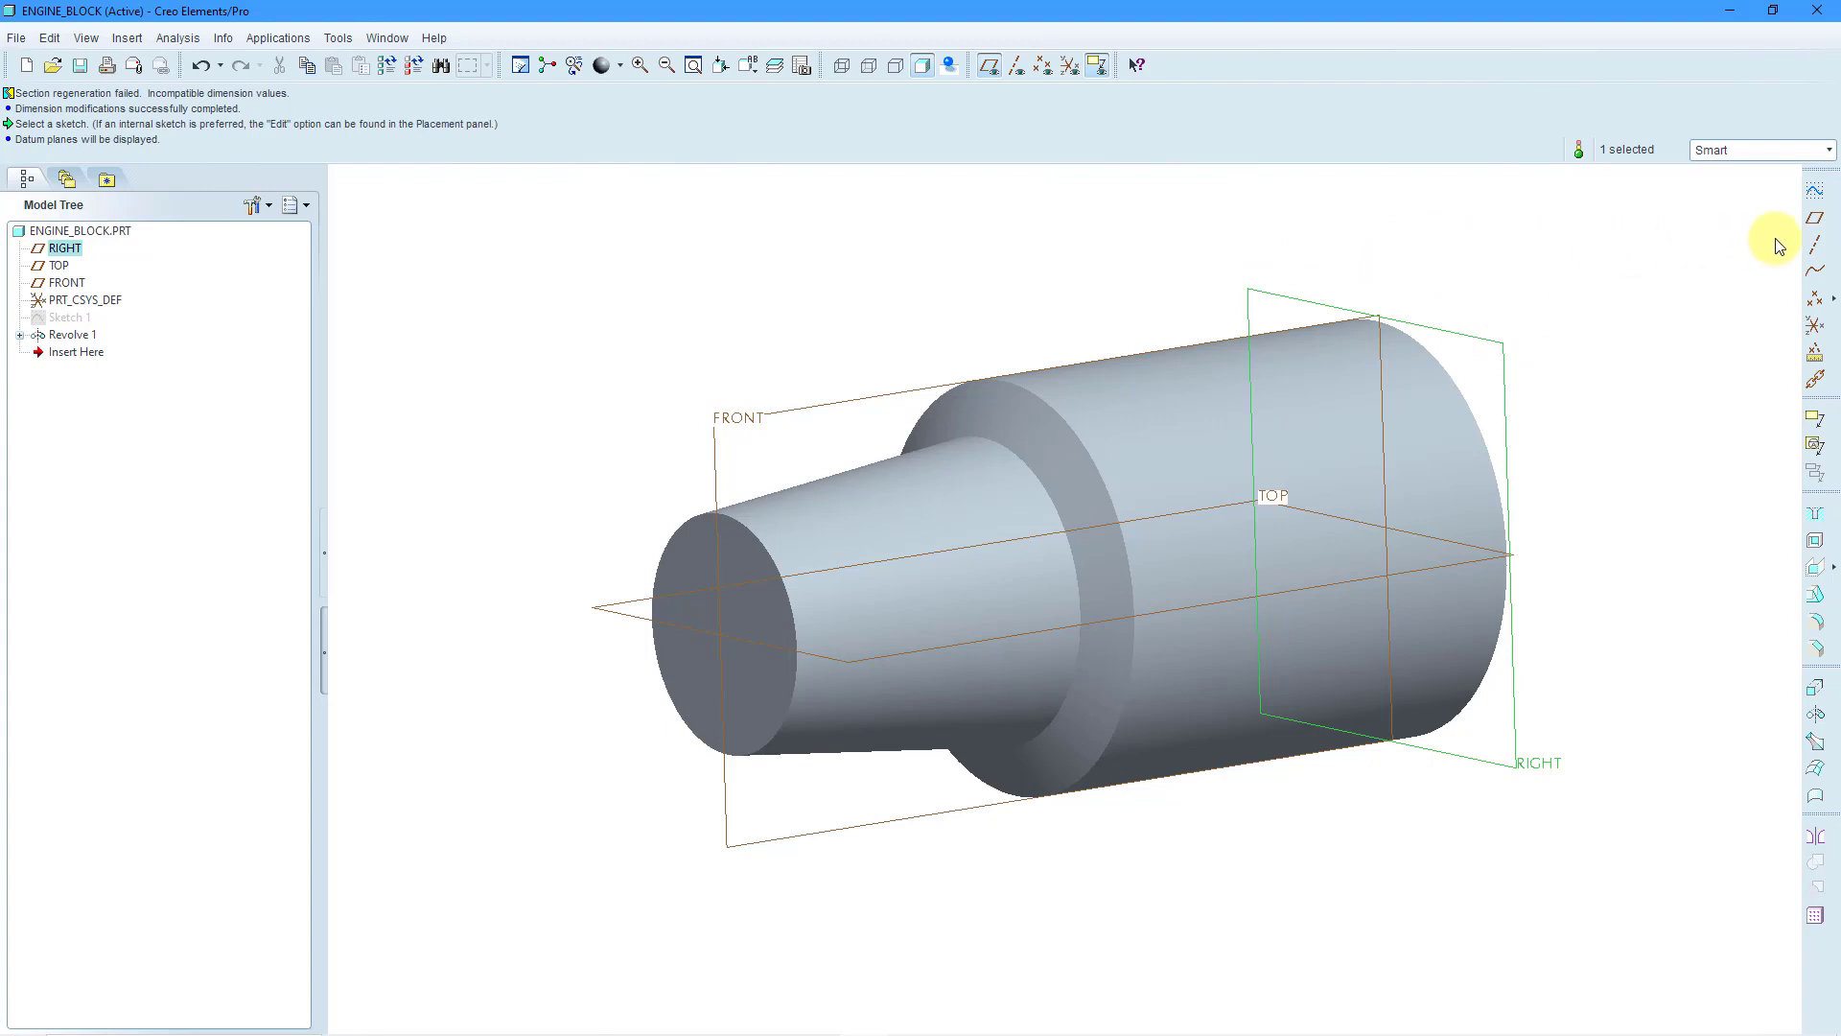
pyautogui.click(1815, 224)
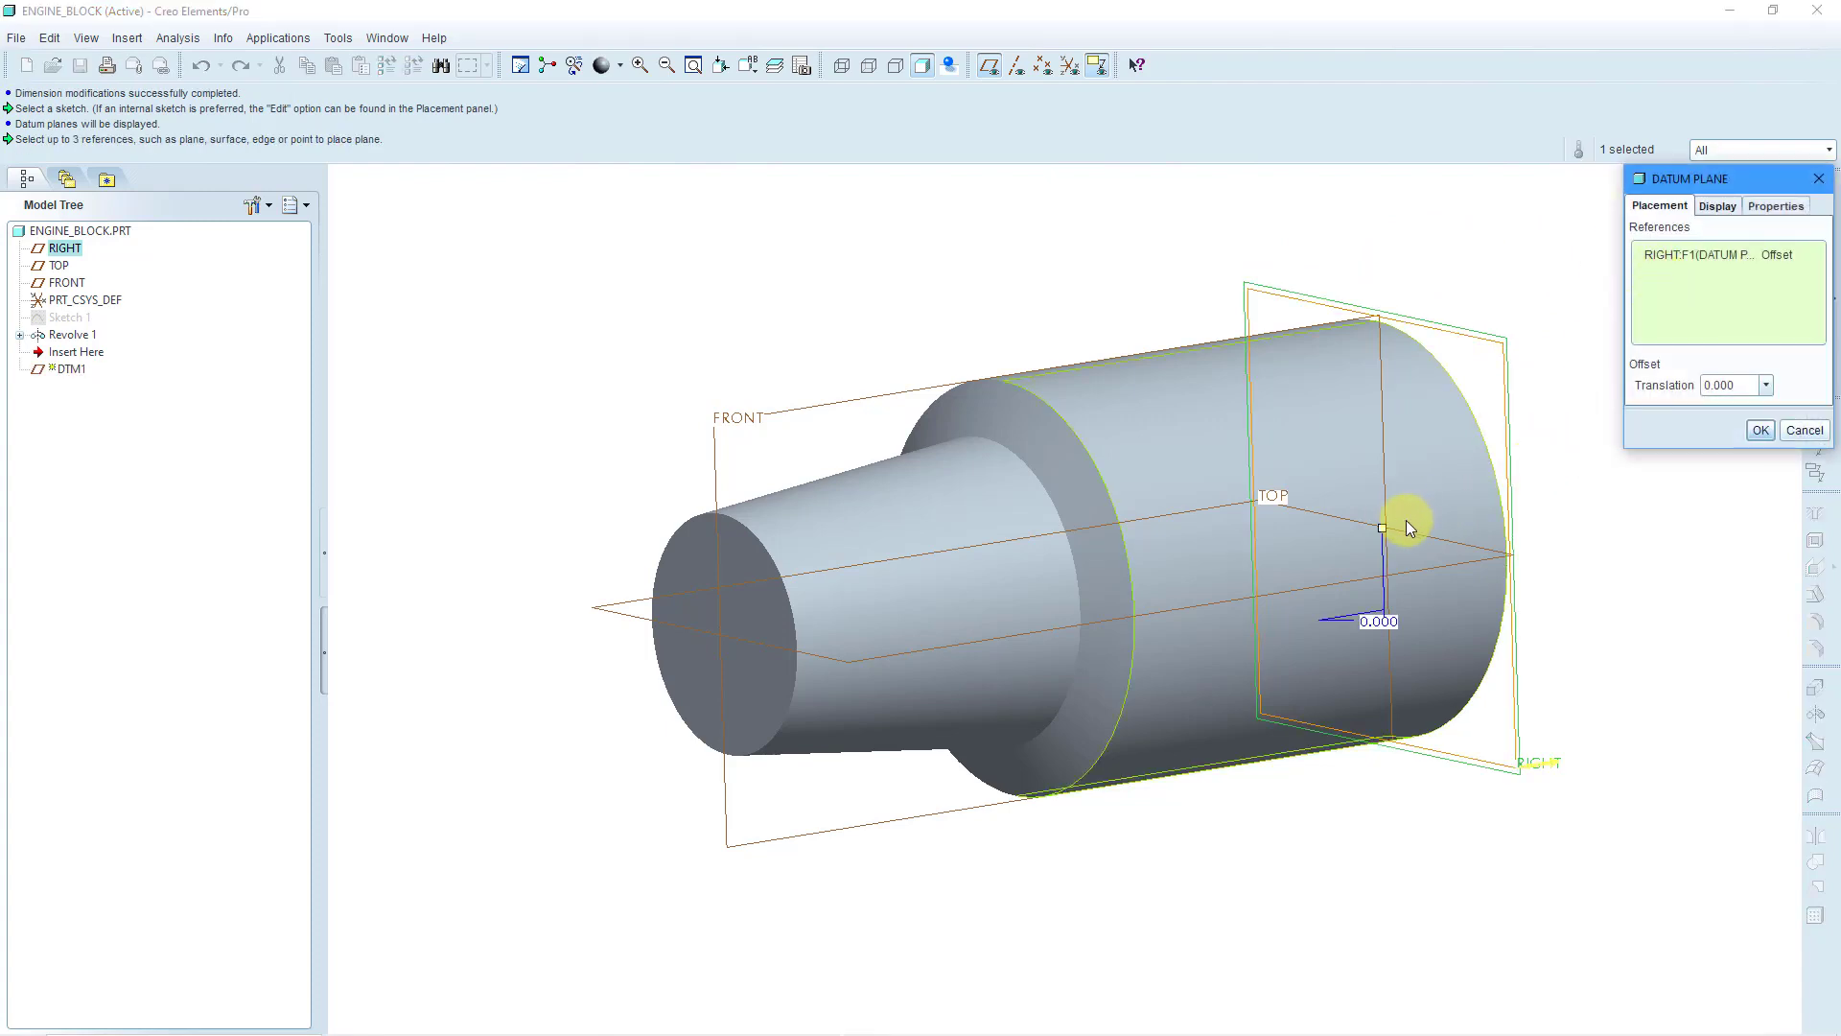
pyautogui.moveTo(1383, 529); pyautogui.dragTo(1270, 564)
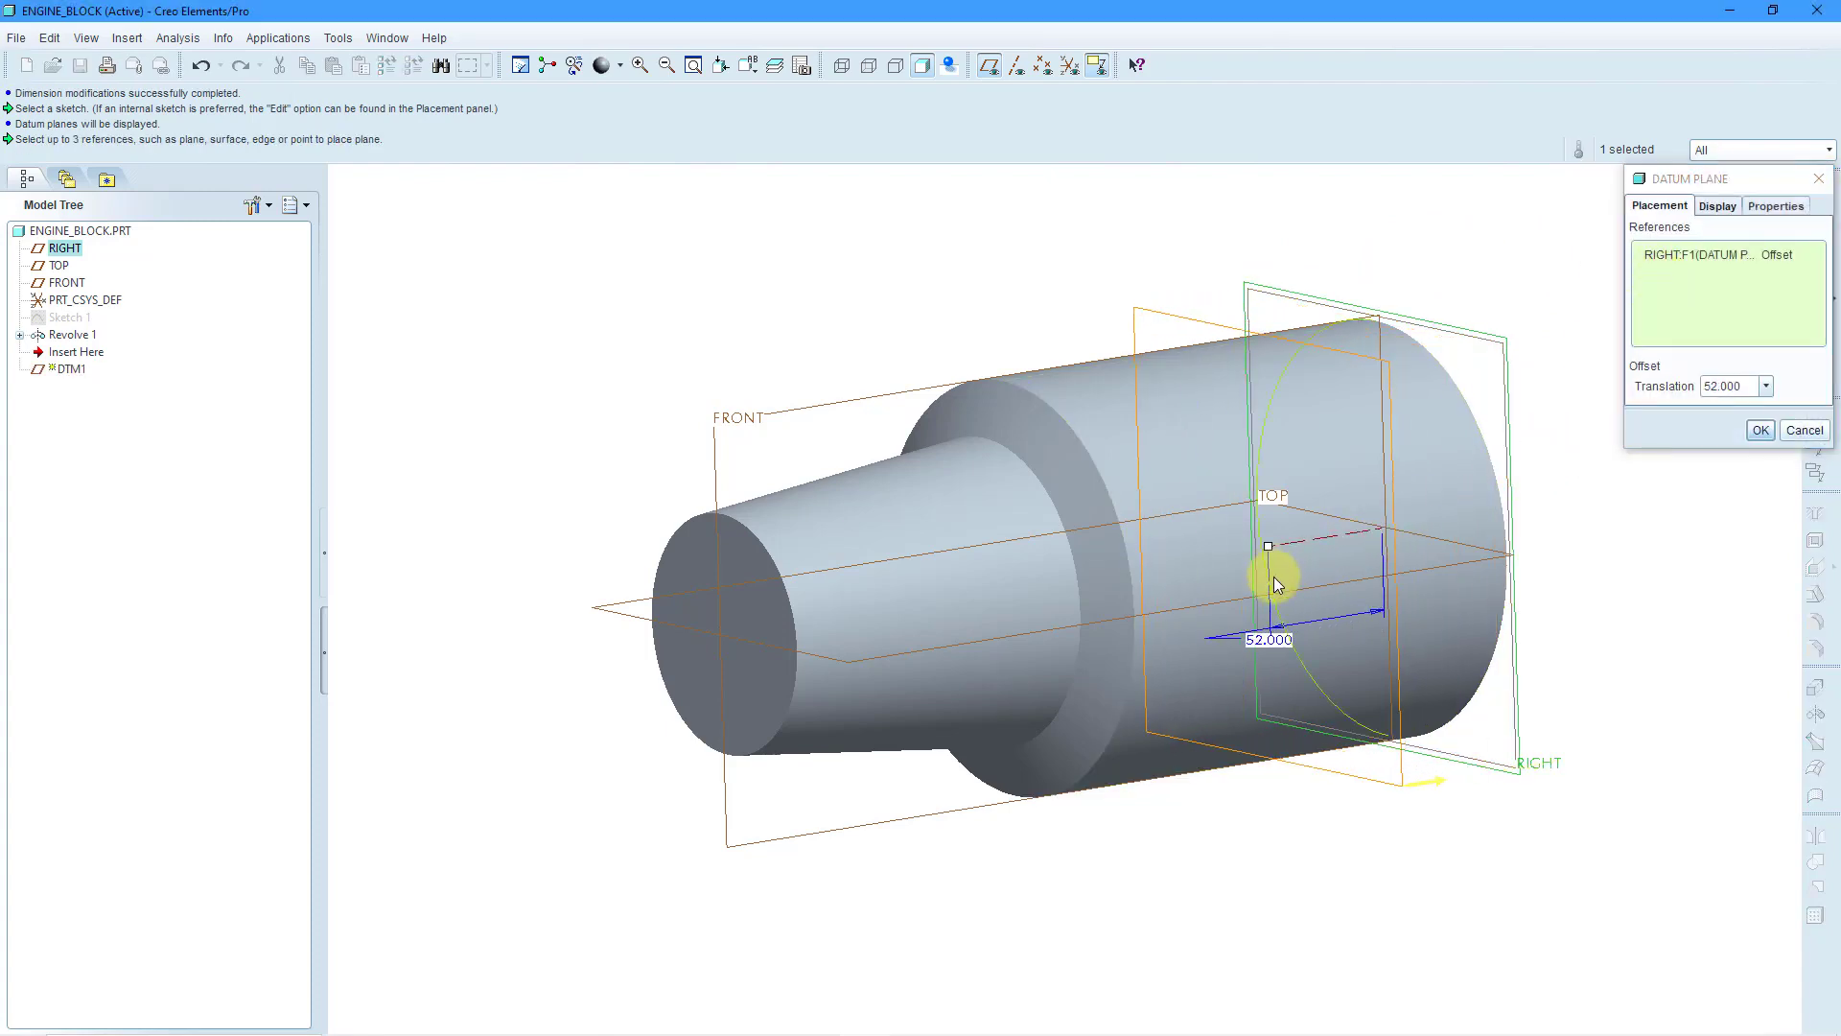
pyautogui.doubleClick(1260, 645)
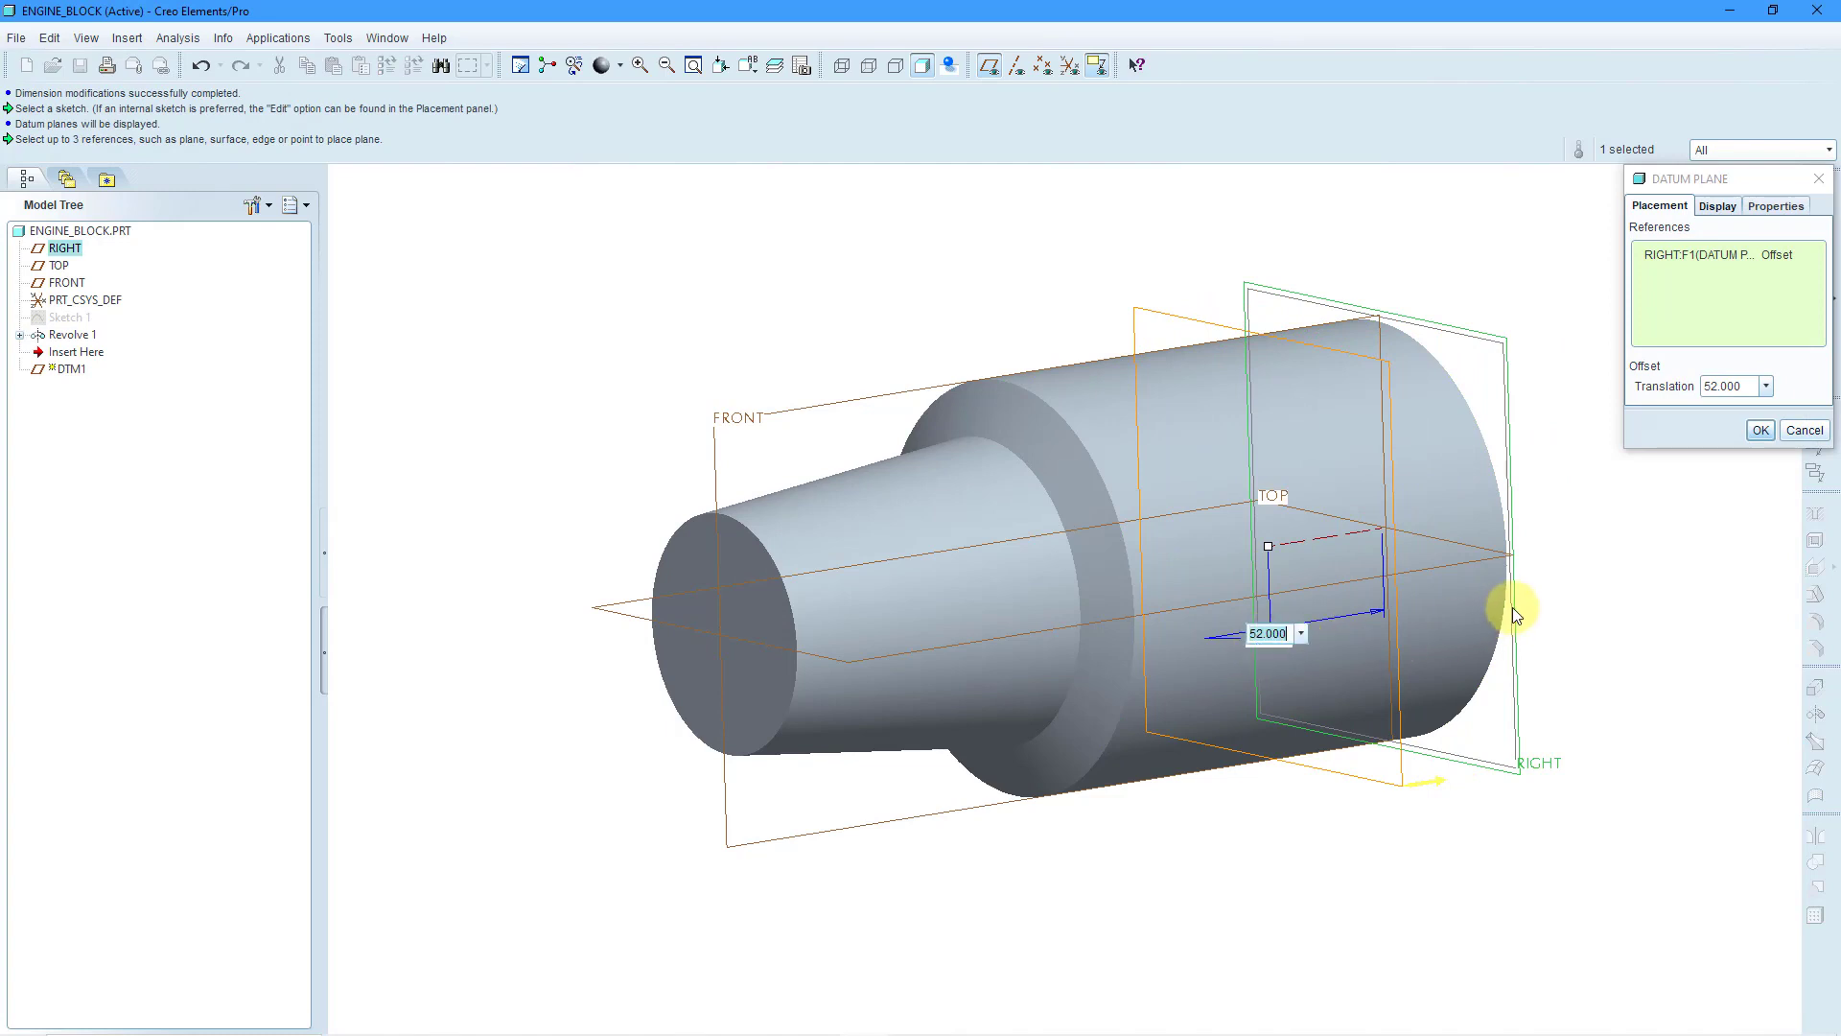
pyautogui.write('90')
pyautogui.press('Return')
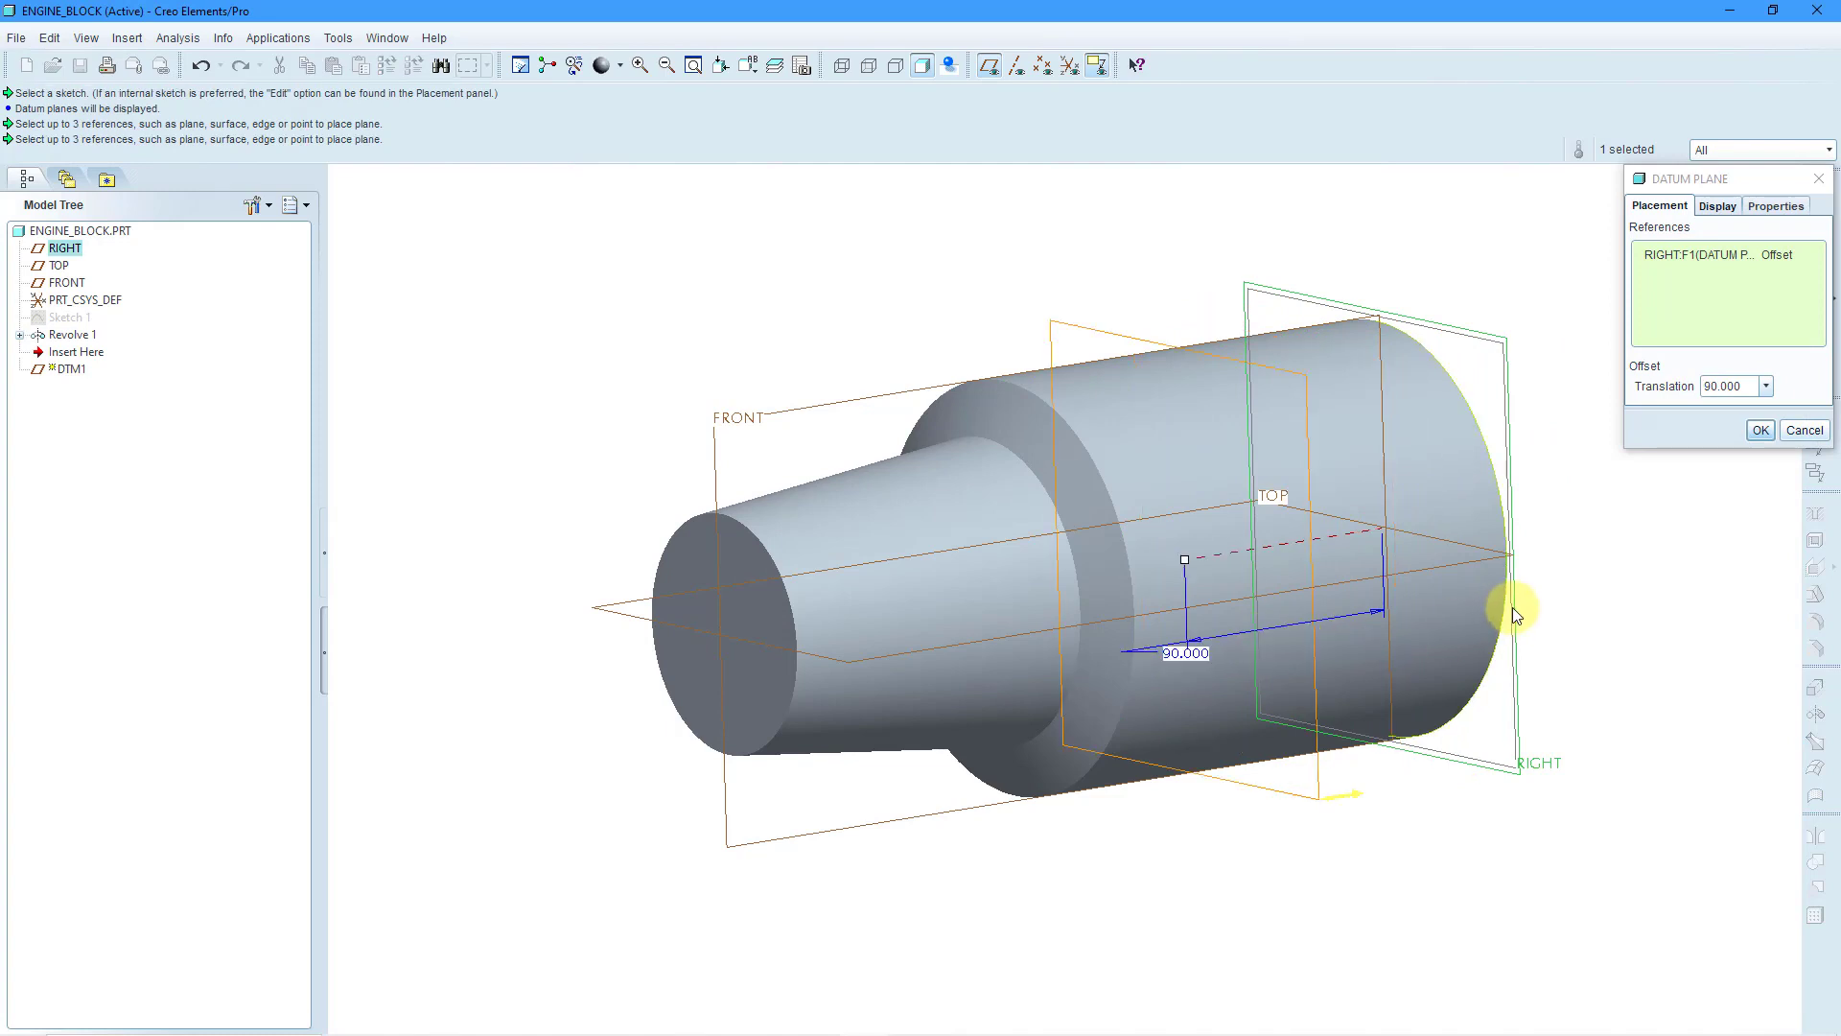
pyautogui.click(1761, 430)
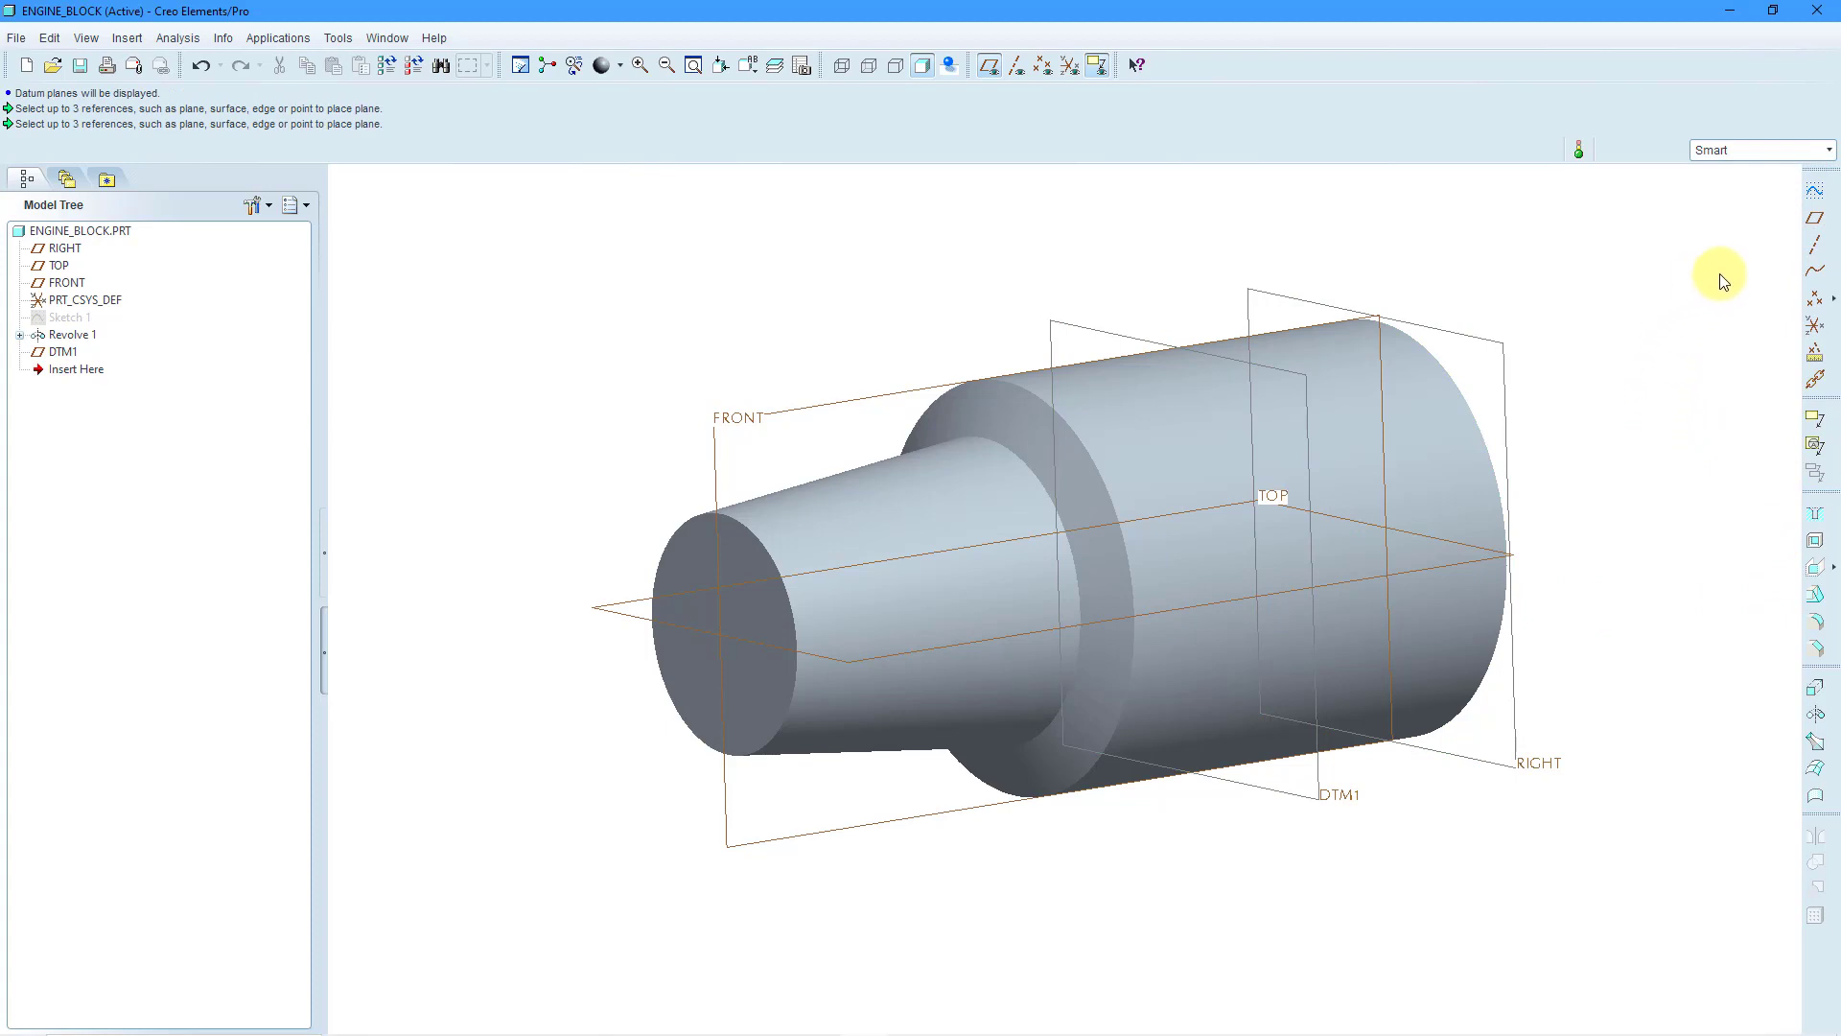
# Define a datum axis through the intersection of the FRONT and DTM1 planes.
pyautogui.click(1816, 248)
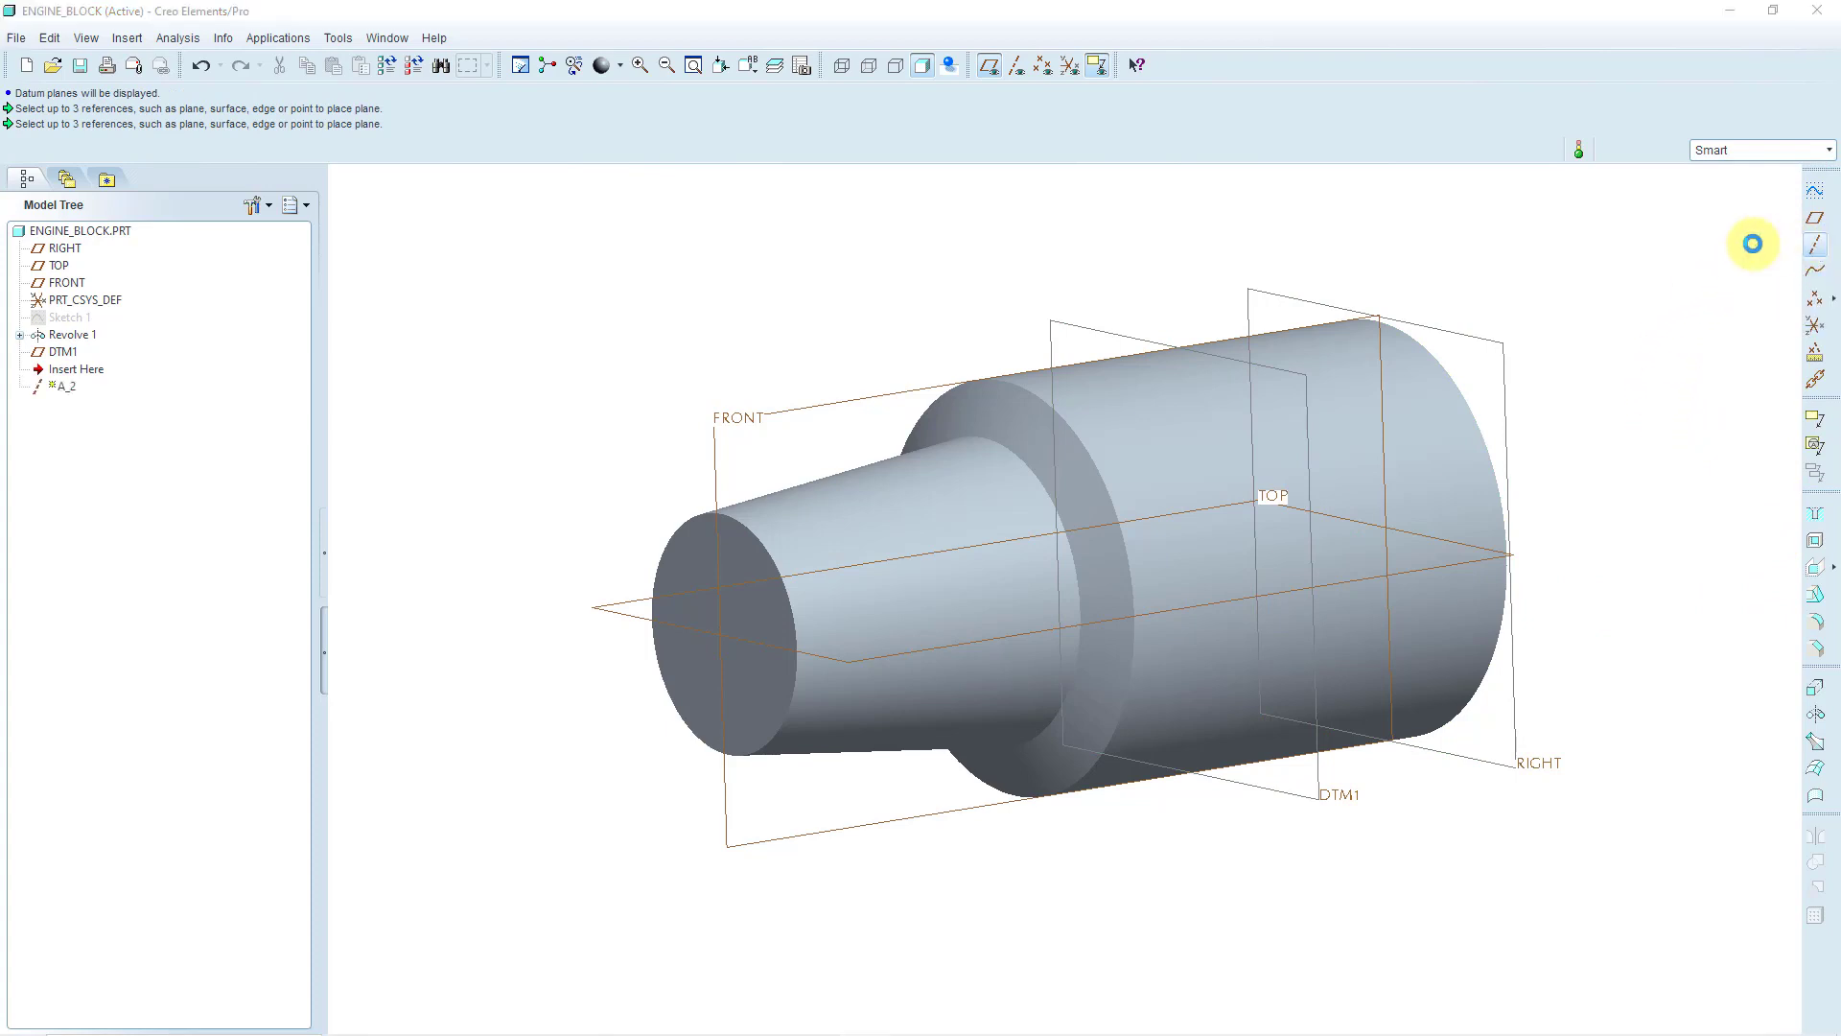
pyautogui.click(767, 412)
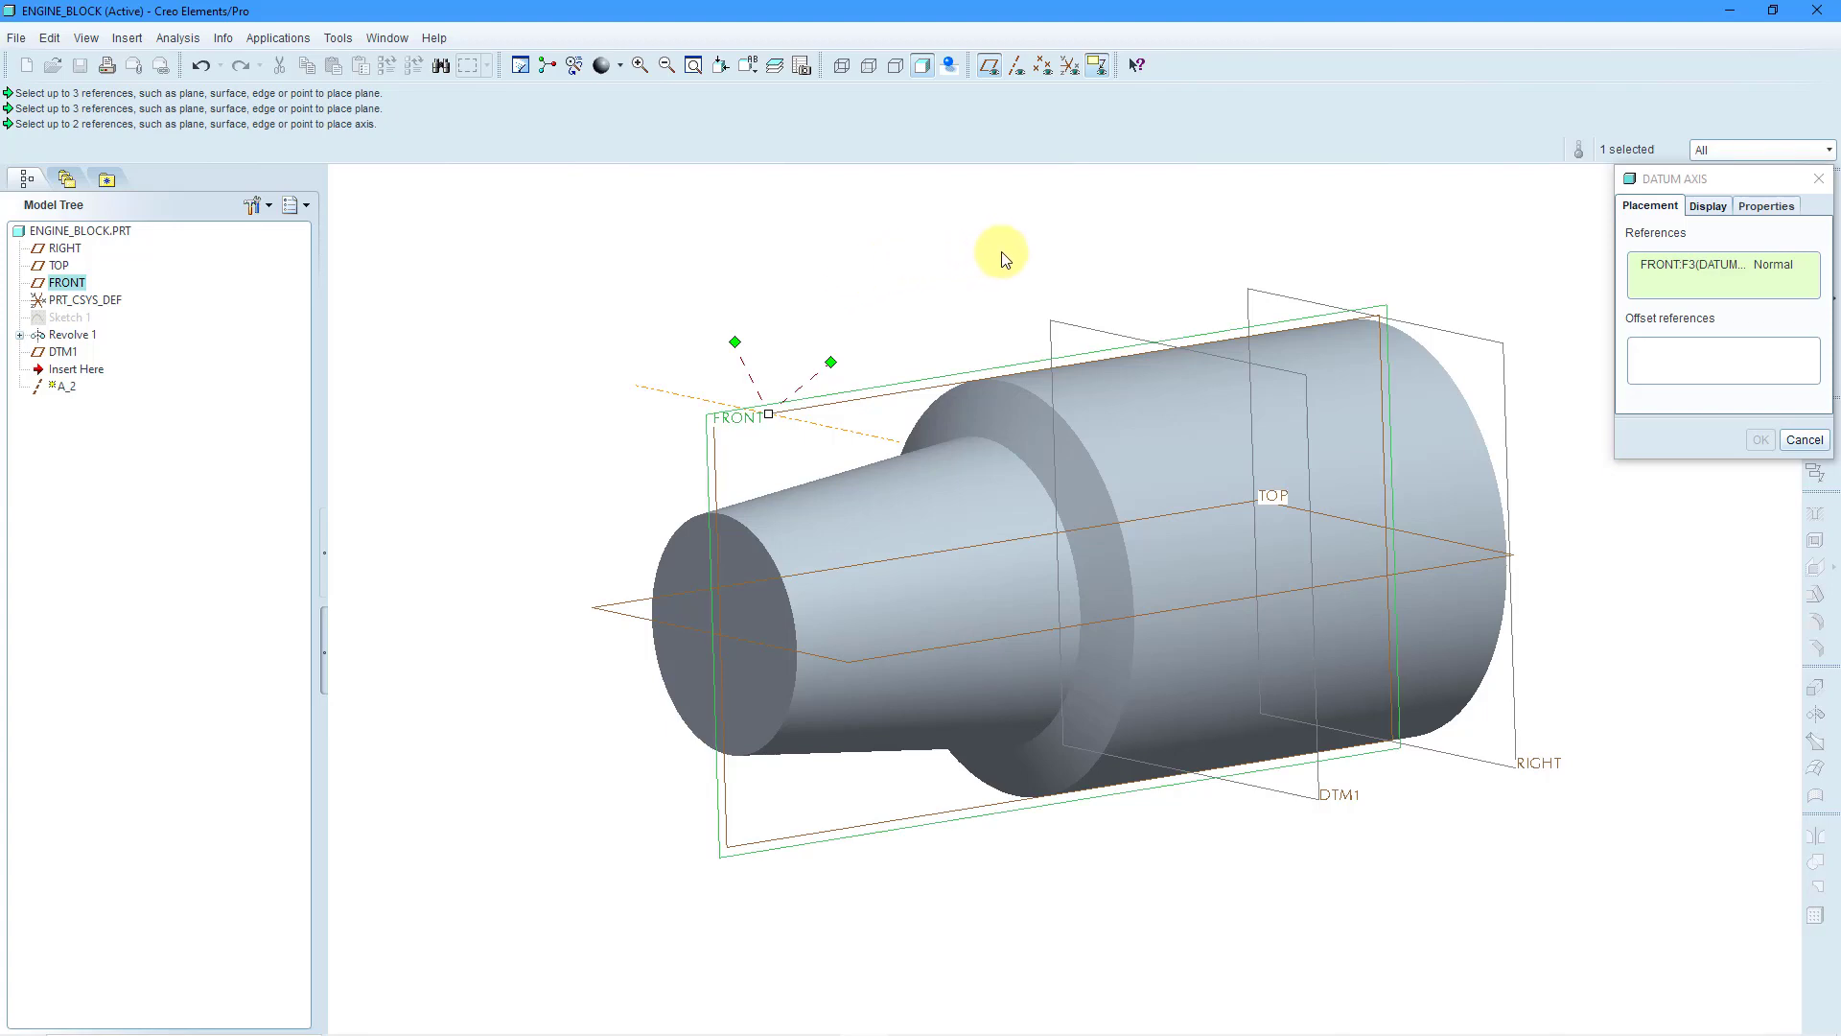
pyautogui.keyDown('ctrl'); pyautogui.click(1069, 320); pyautogui.keyUp('ctrl')
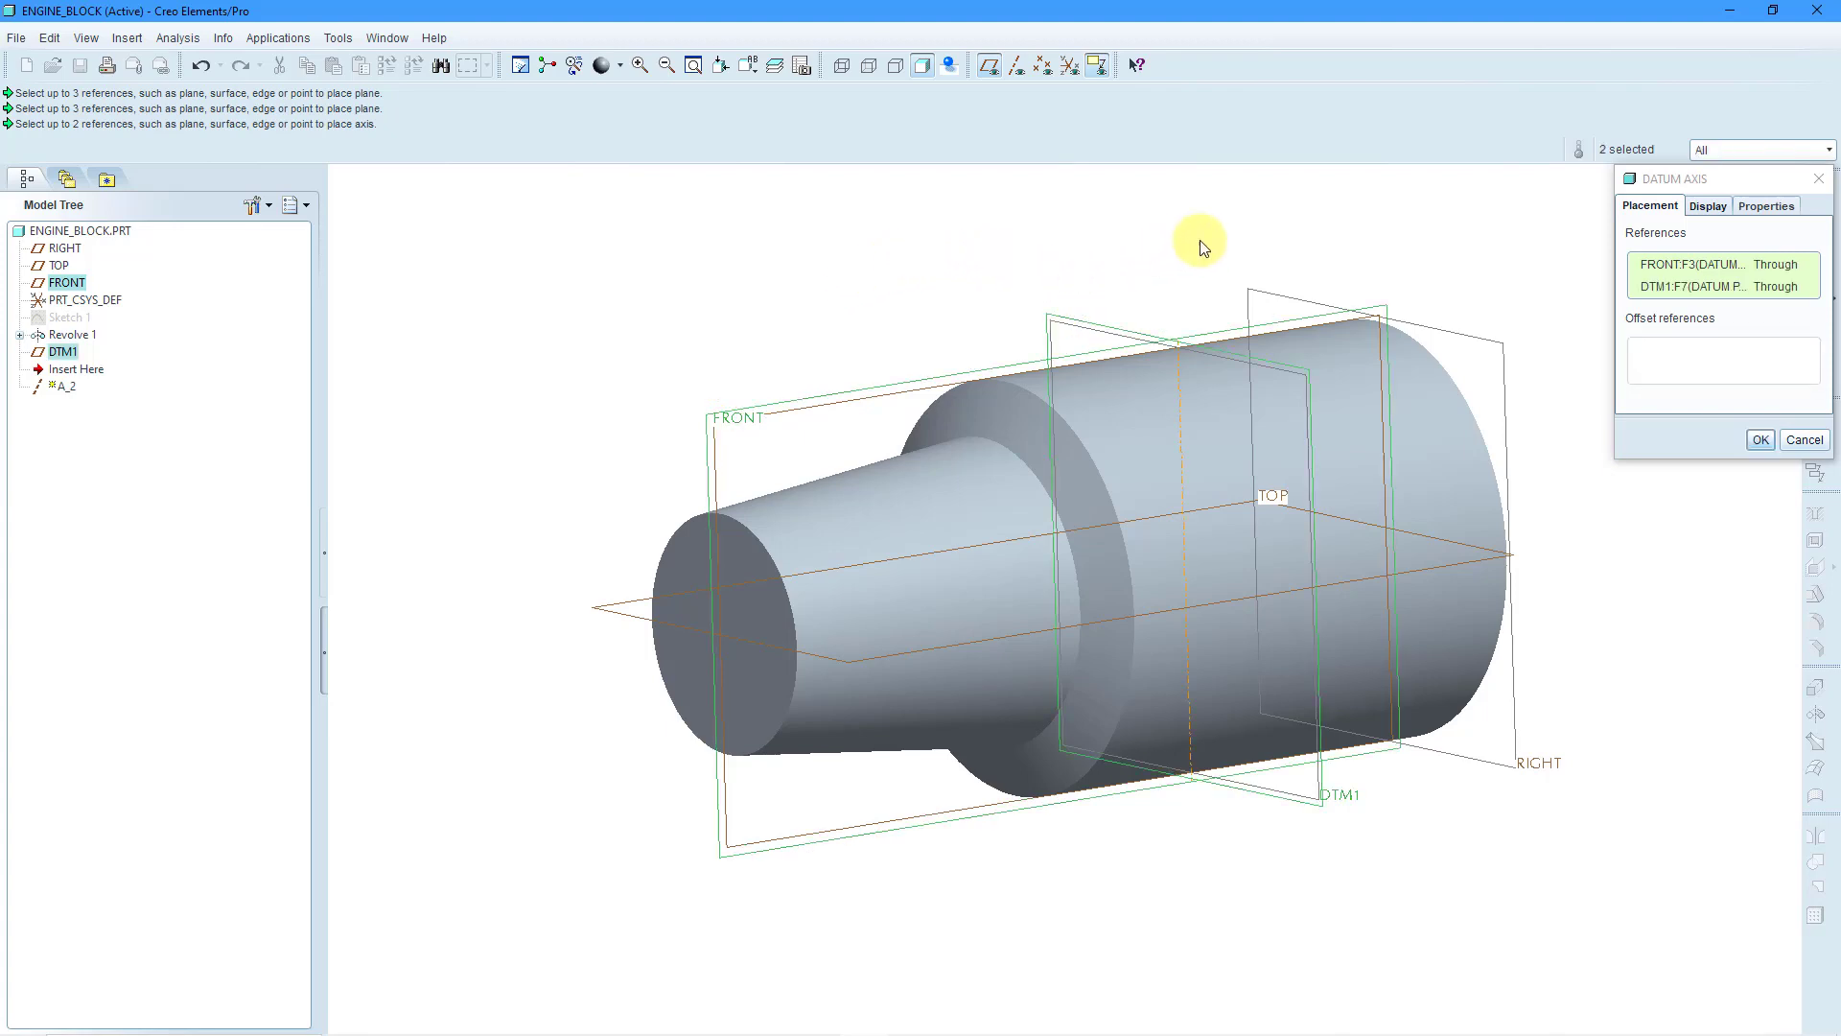